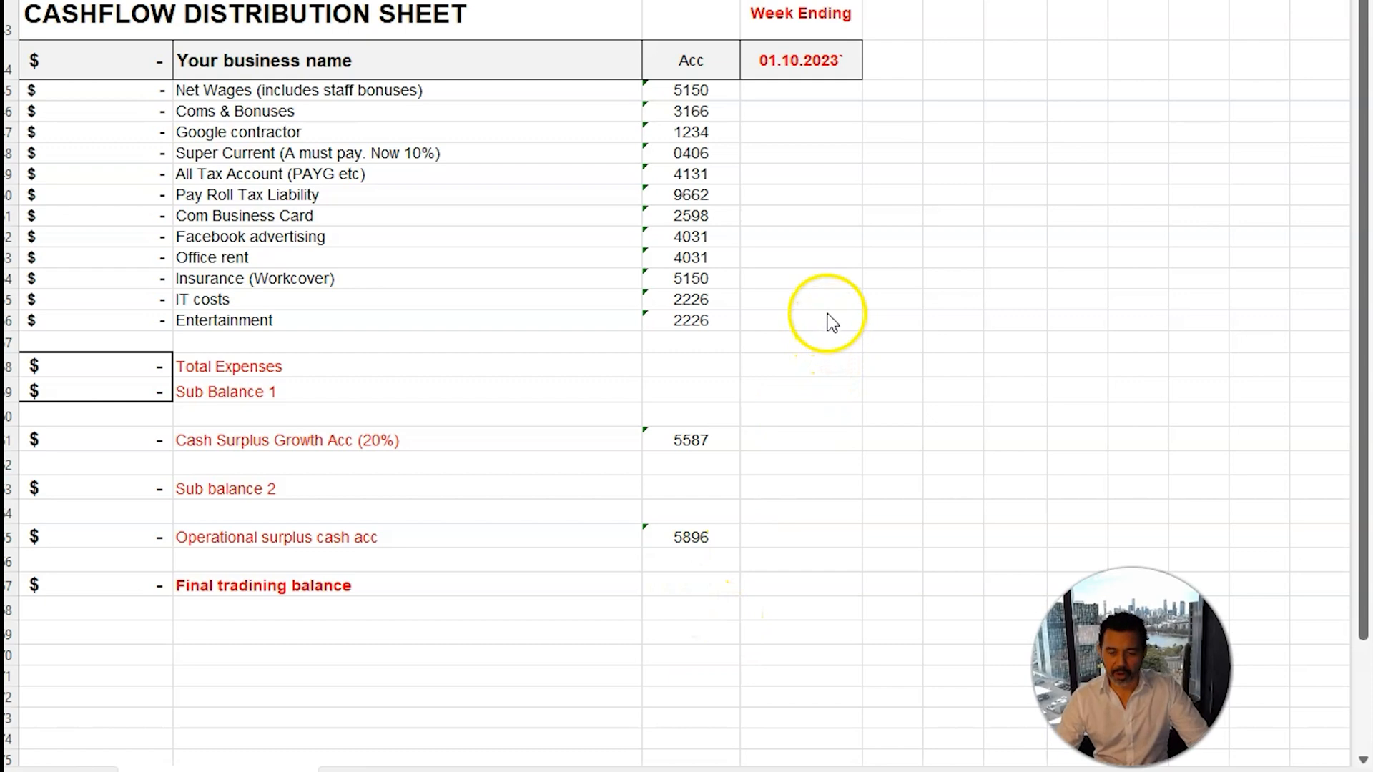
- Examine the cashflow distribution sheet's layout: the business balance, expense amounts, account numbers and week-ending column
{"action": "left_click", "coordinate": [820, 270]}
{"action": "left_click", "coordinate": [801, 215]}
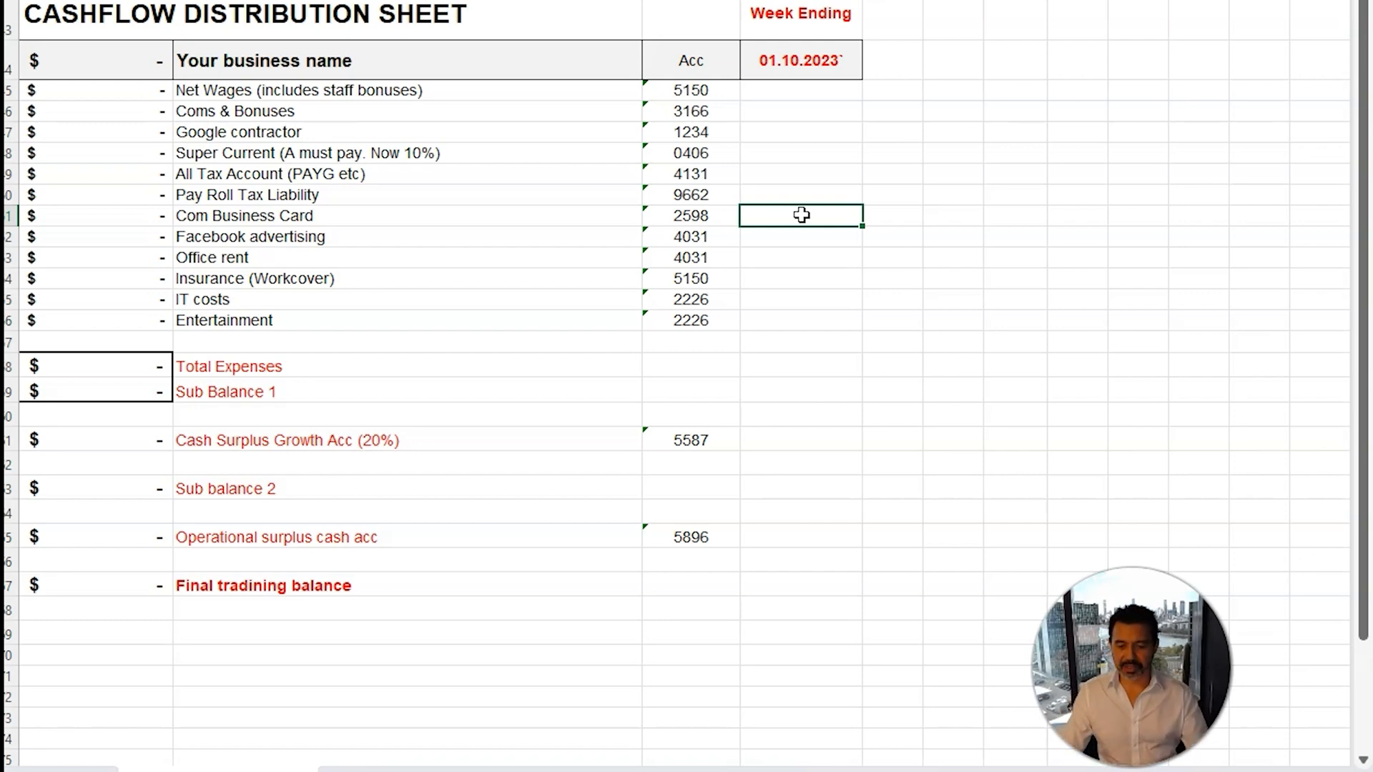
{"action": "left_click", "coordinate": [912, 147]}
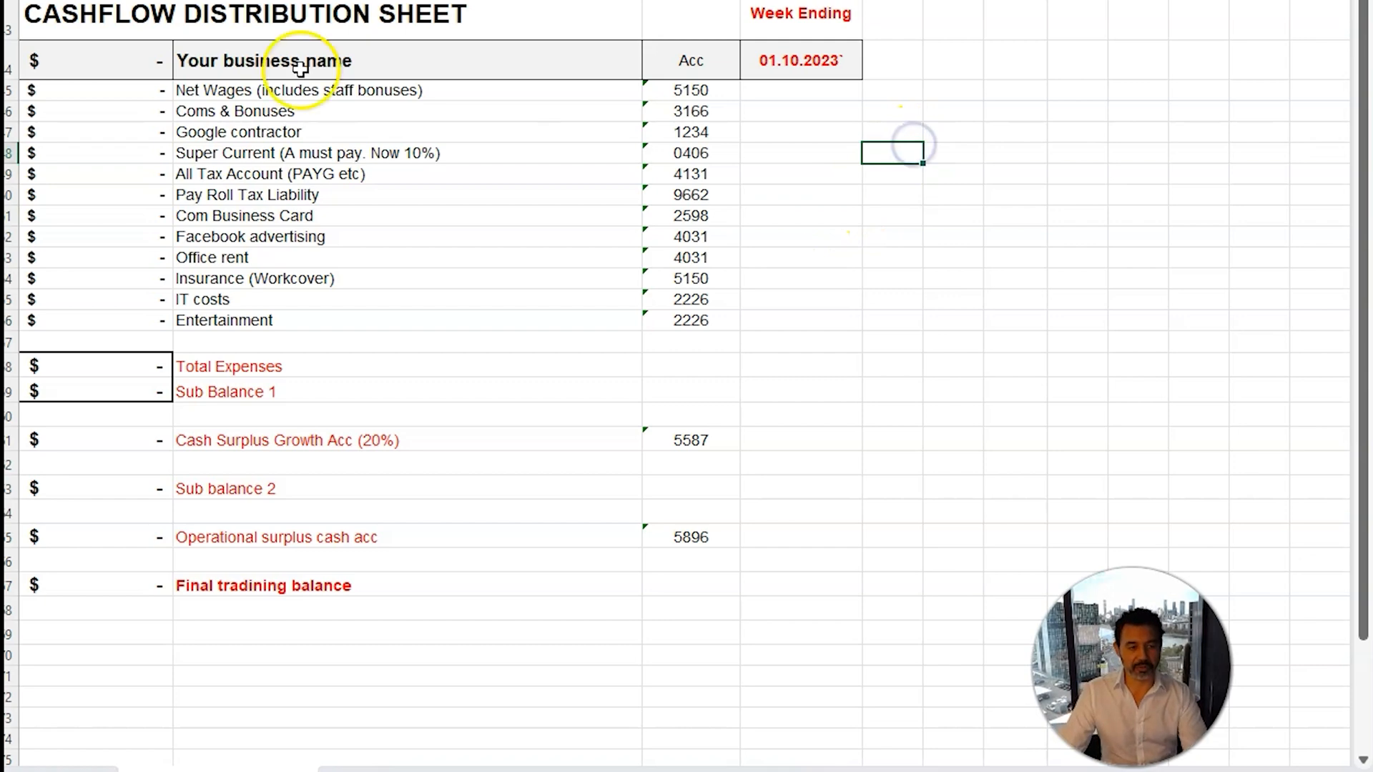
{"action": "left_click", "coordinate": [1140, 177]}
{"action": "left_click", "coordinate": [86, 29]}
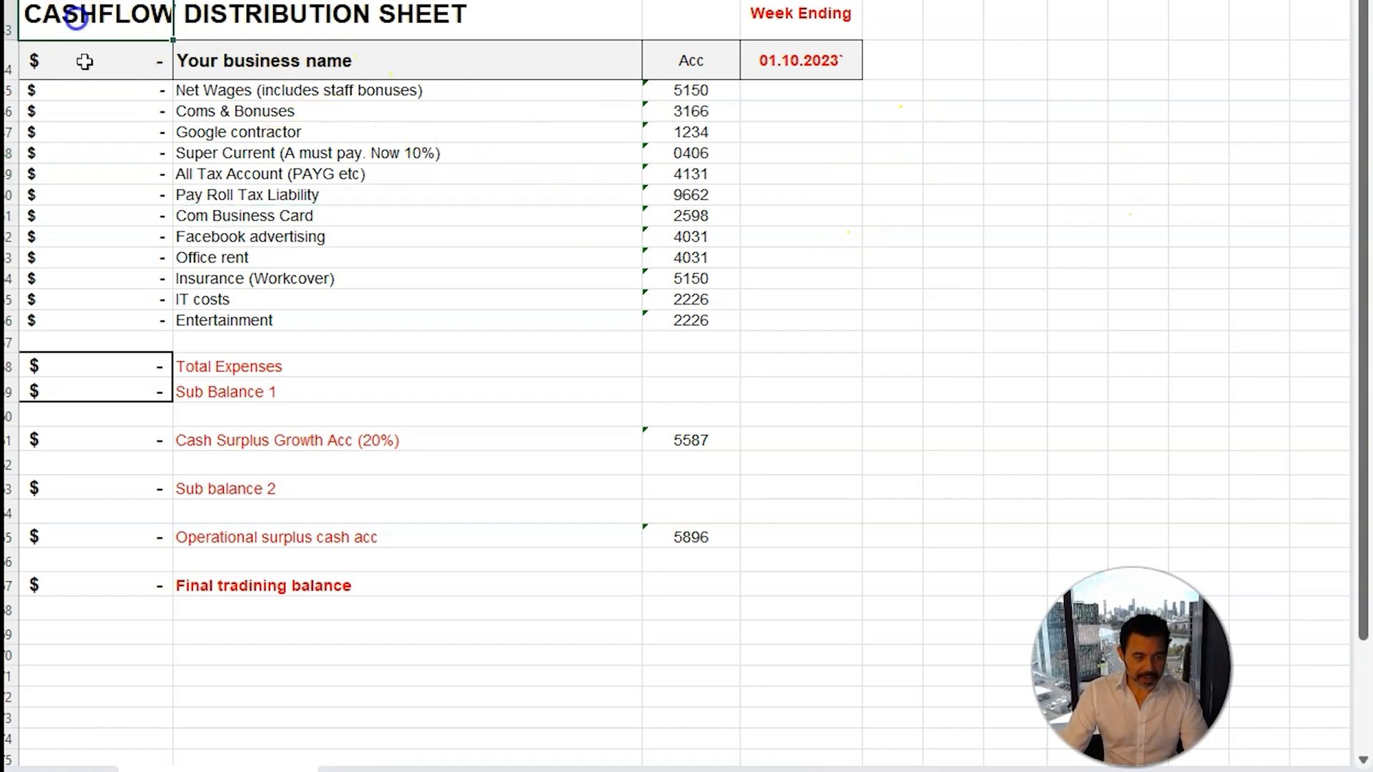
{"action": "left_click", "coordinate": [906, 244]}
{"action": "left_click", "coordinate": [831, 65]}
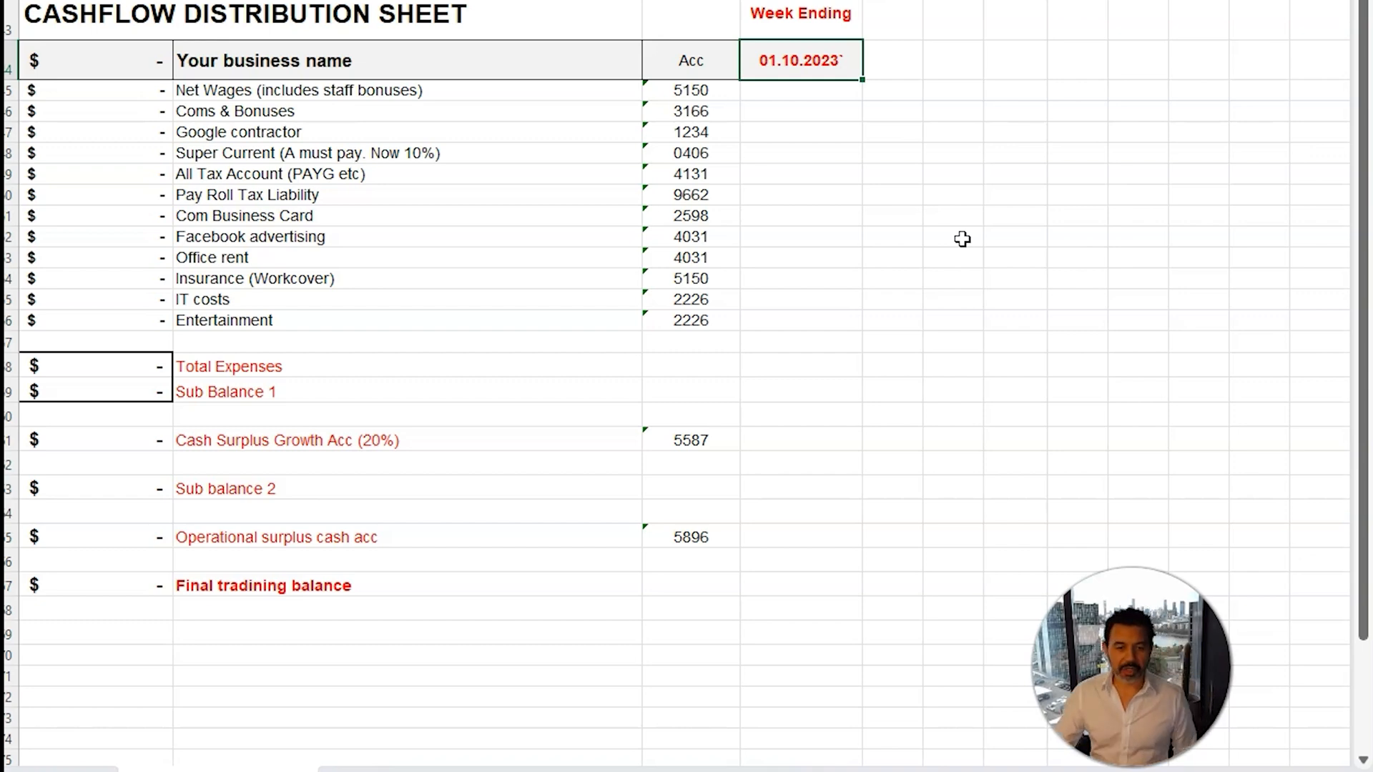
{"action": "left_click", "coordinate": [114, 50]}
{"action": "left_click_drag", "start_coordinate": [100, 111], "coordinate": [100, 332]}
{"action": "left_click_drag", "start_coordinate": [699, 92], "coordinate": [717, 343]}
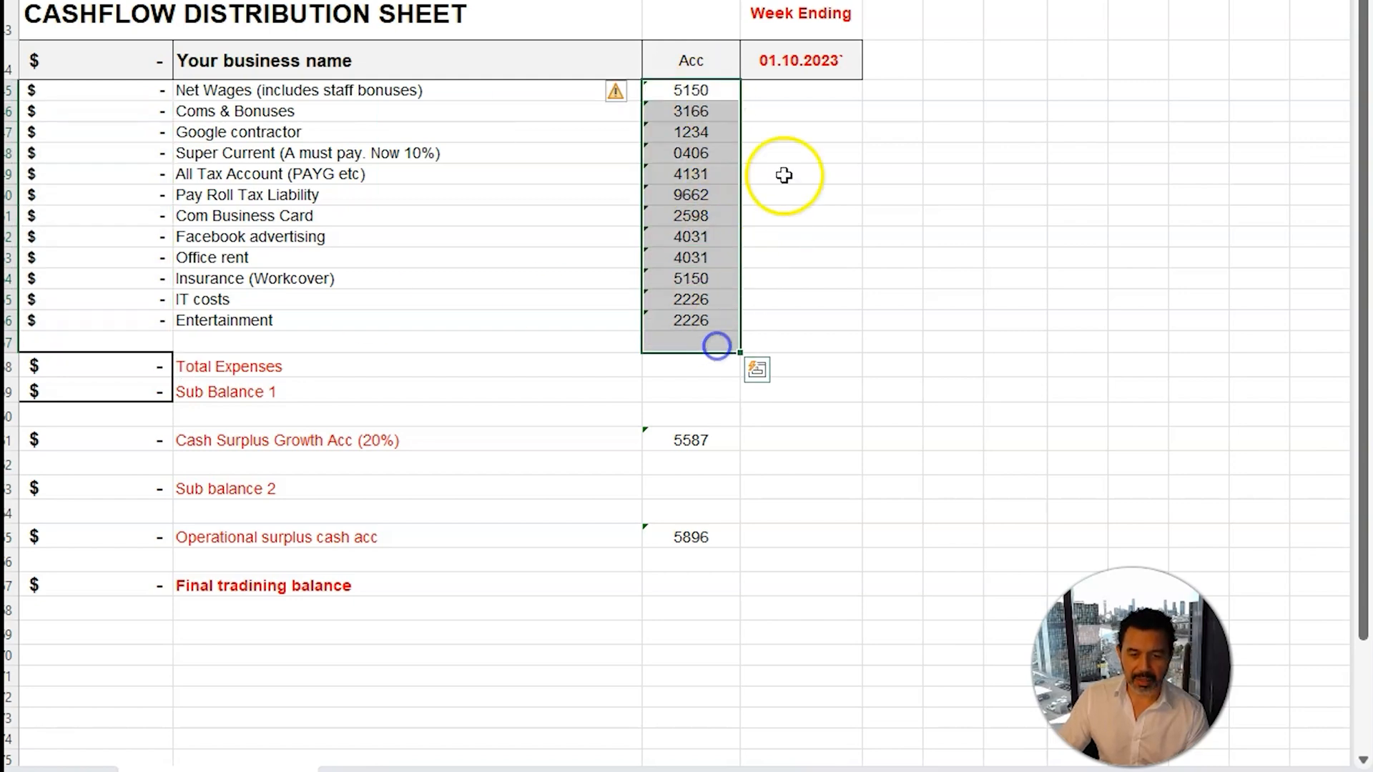
{"action": "left_click_drag", "start_coordinate": [814, 90], "coordinate": [815, 338]}
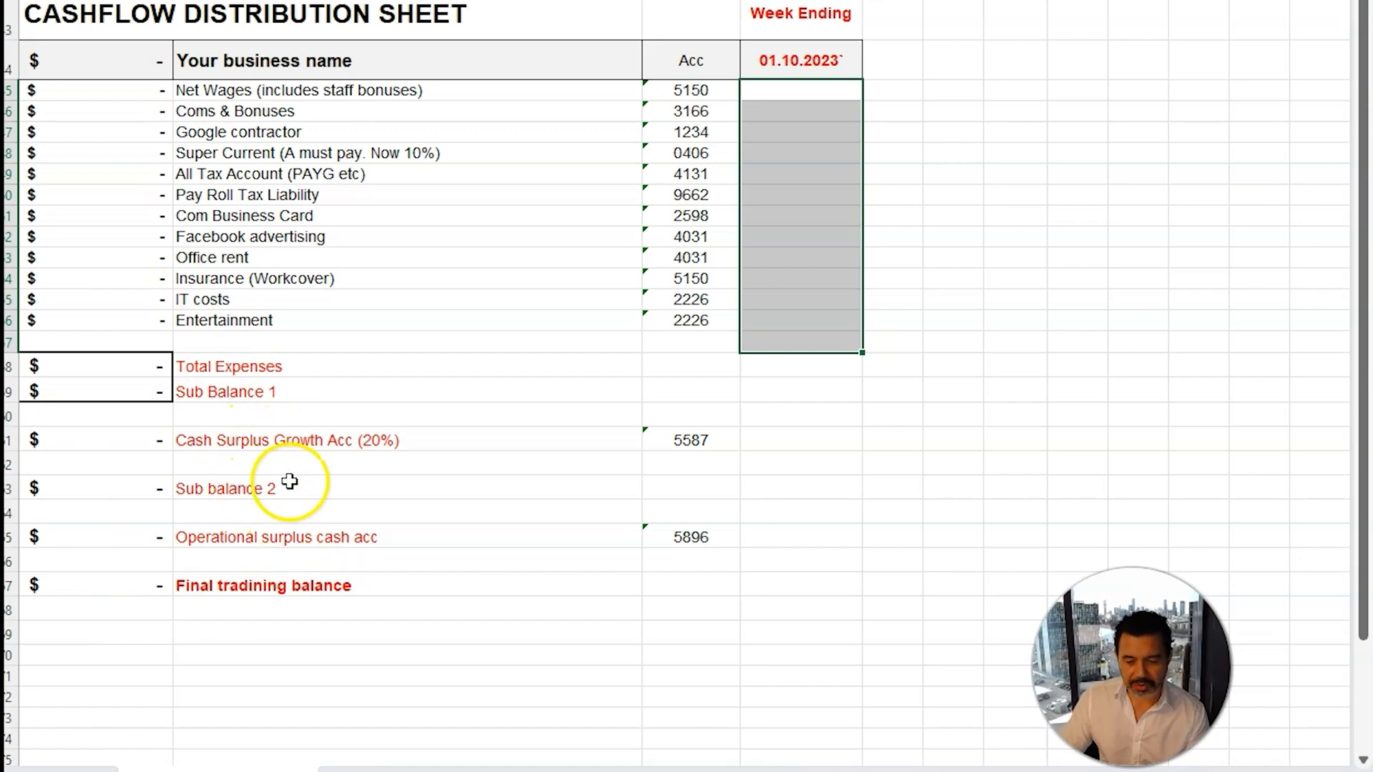
{"action": "left_click", "coordinate": [1049, 309]}
- Enter 10000 as the starting balance beside the business name
{"action": "left_click", "coordinate": [110, 68]}
{"action": "type", "text": "10000"}
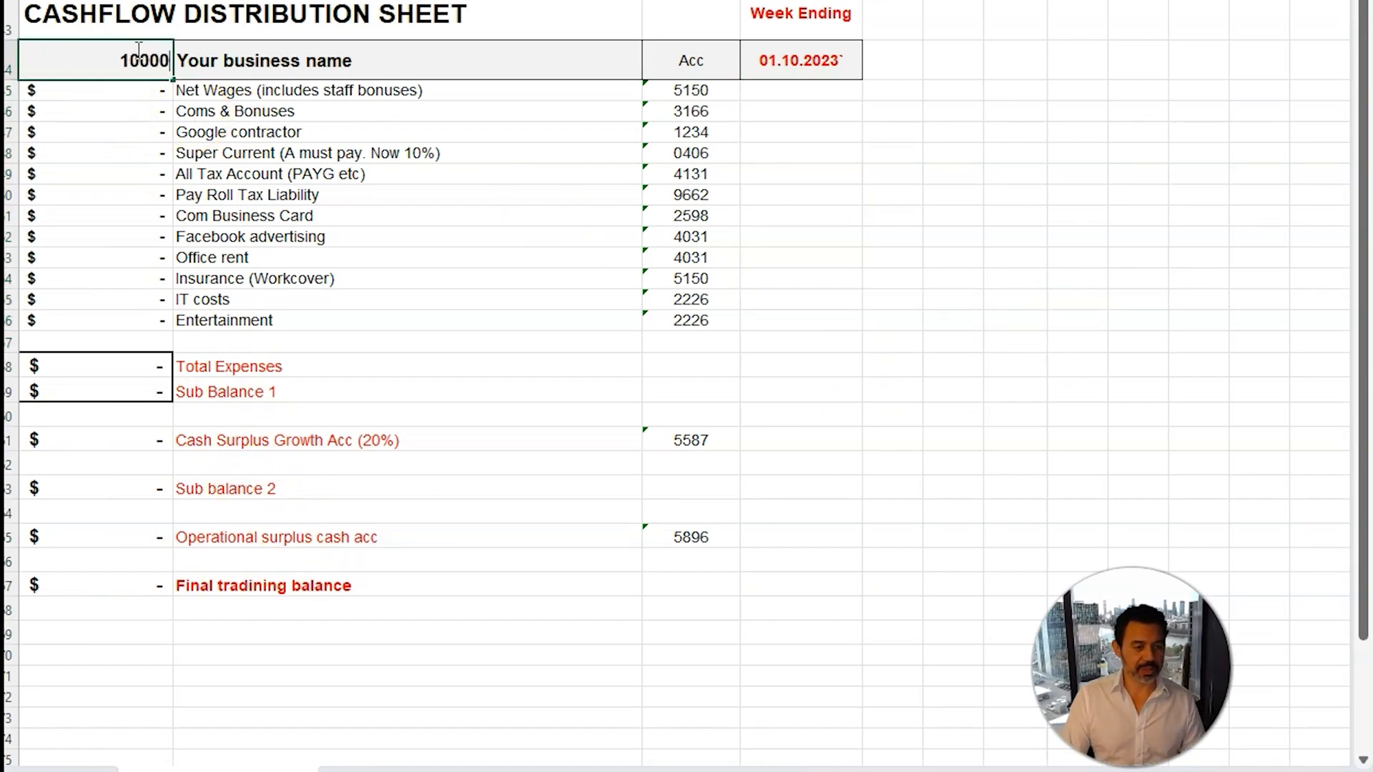
{"action": "key", "text": "Return"}
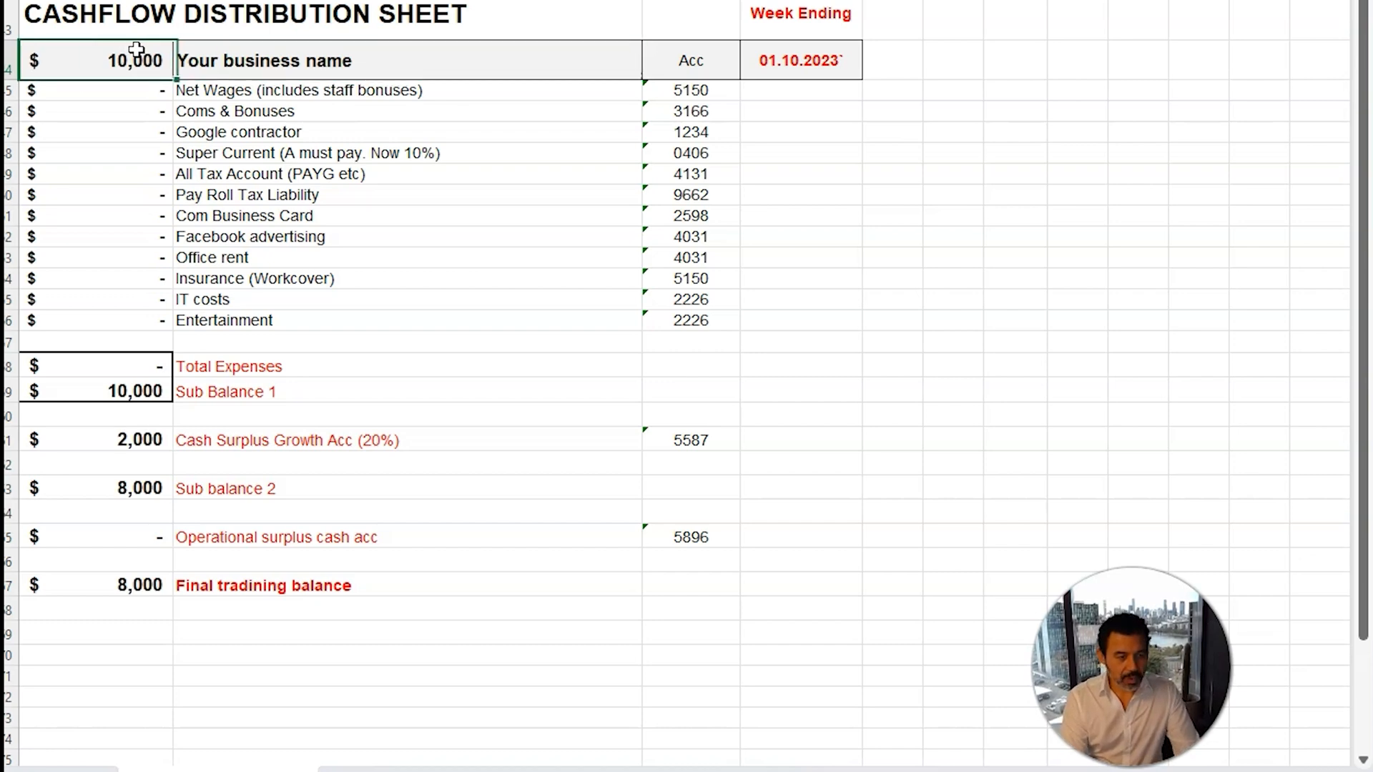
- Enter the staff and contractor amounts: 2400 for Net Wages, 500 for Coms & Bonuses and 500 for Google contractor
{"action": "type", "text": "2400"}
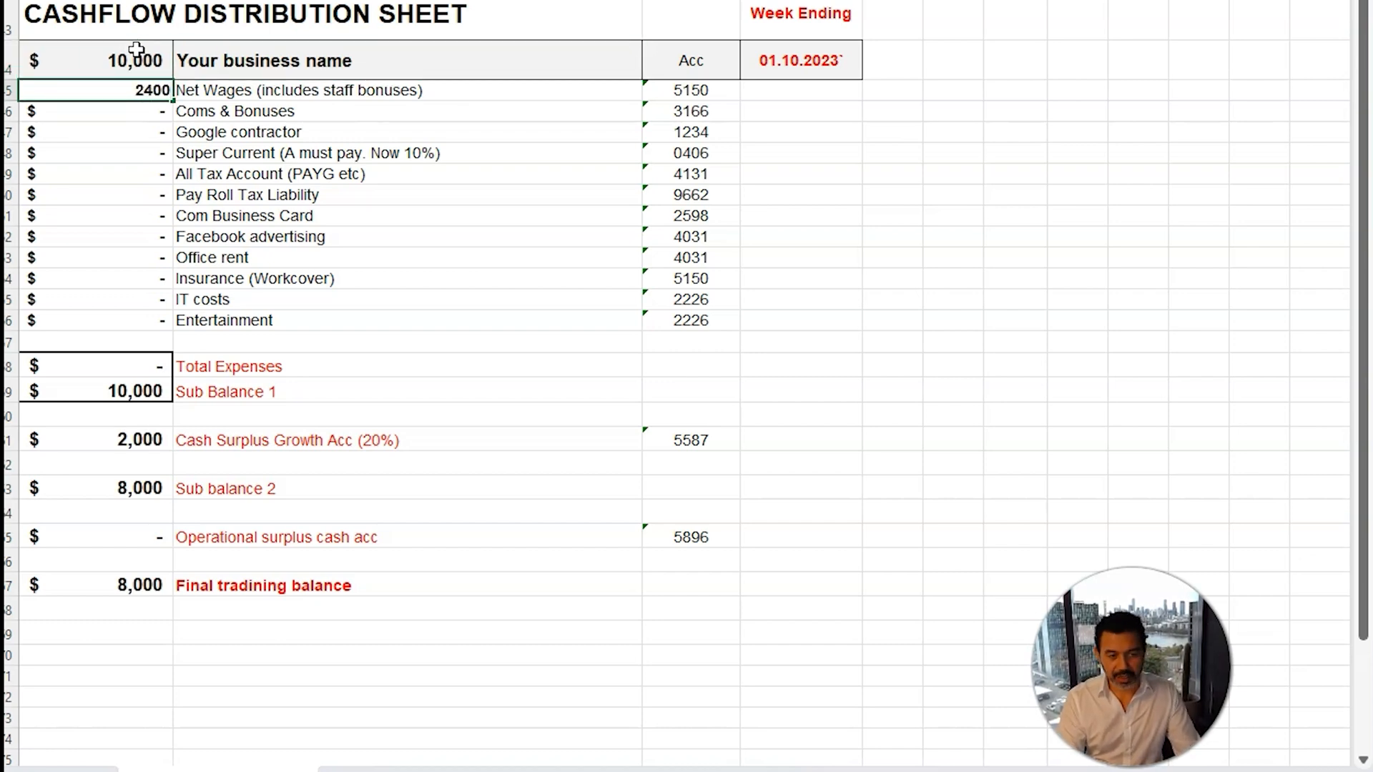
{"action": "key", "text": "Return"}
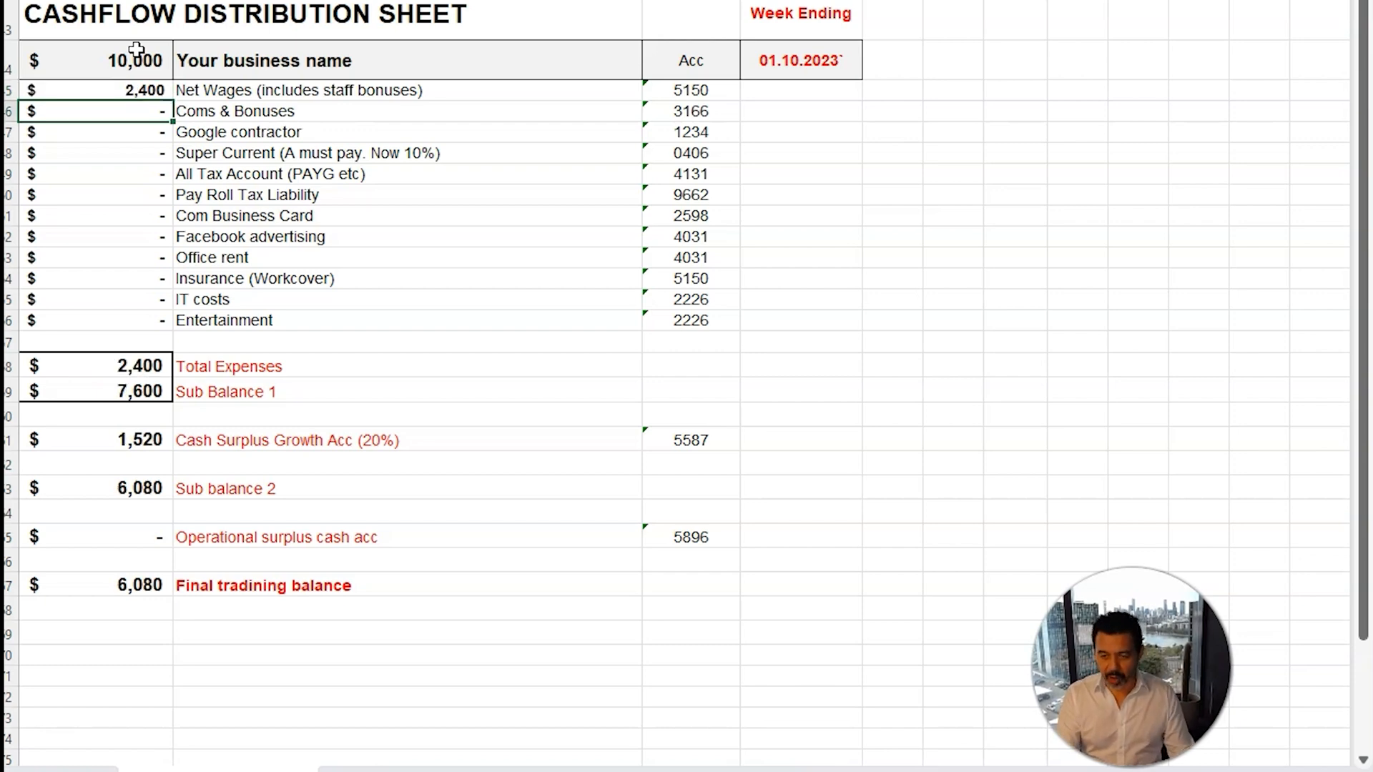
{"action": "type", "text": "500"}
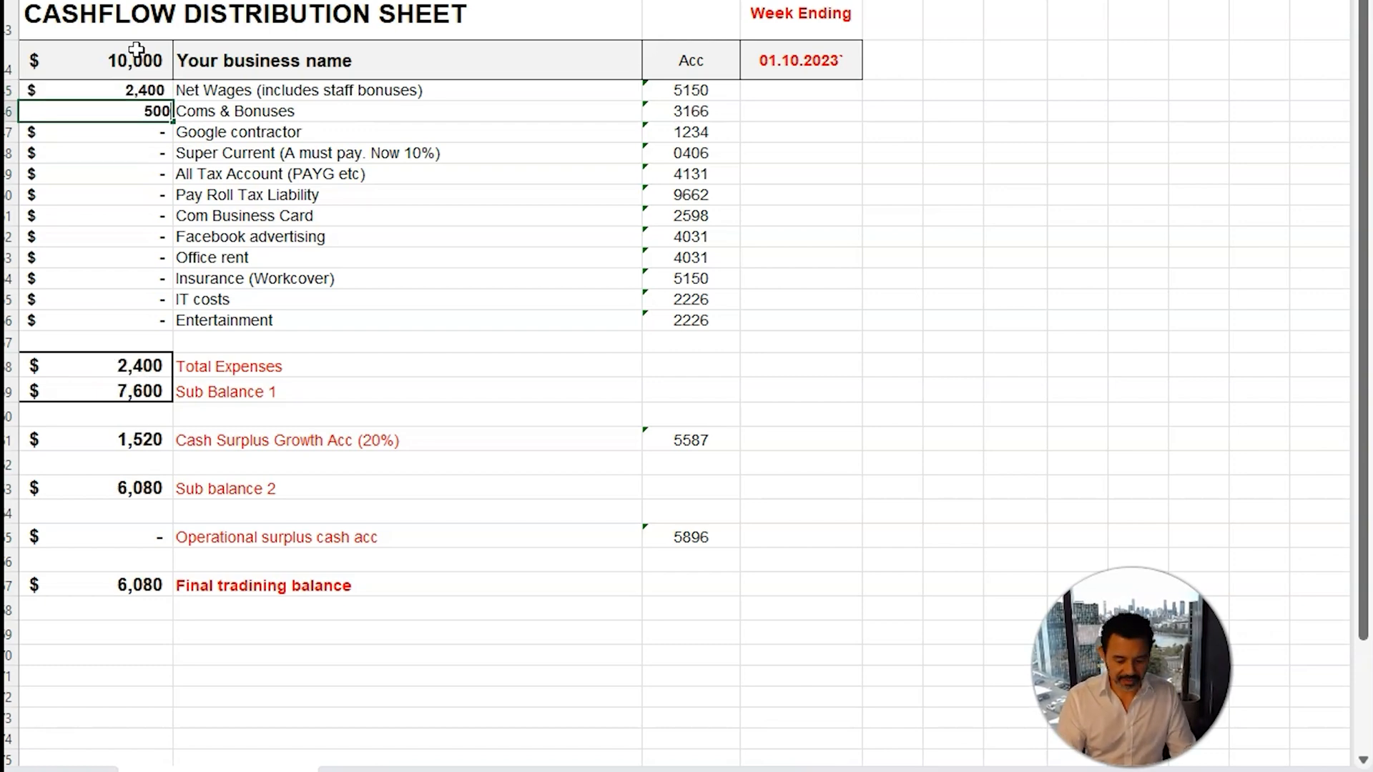
{"action": "key", "text": "Return"}
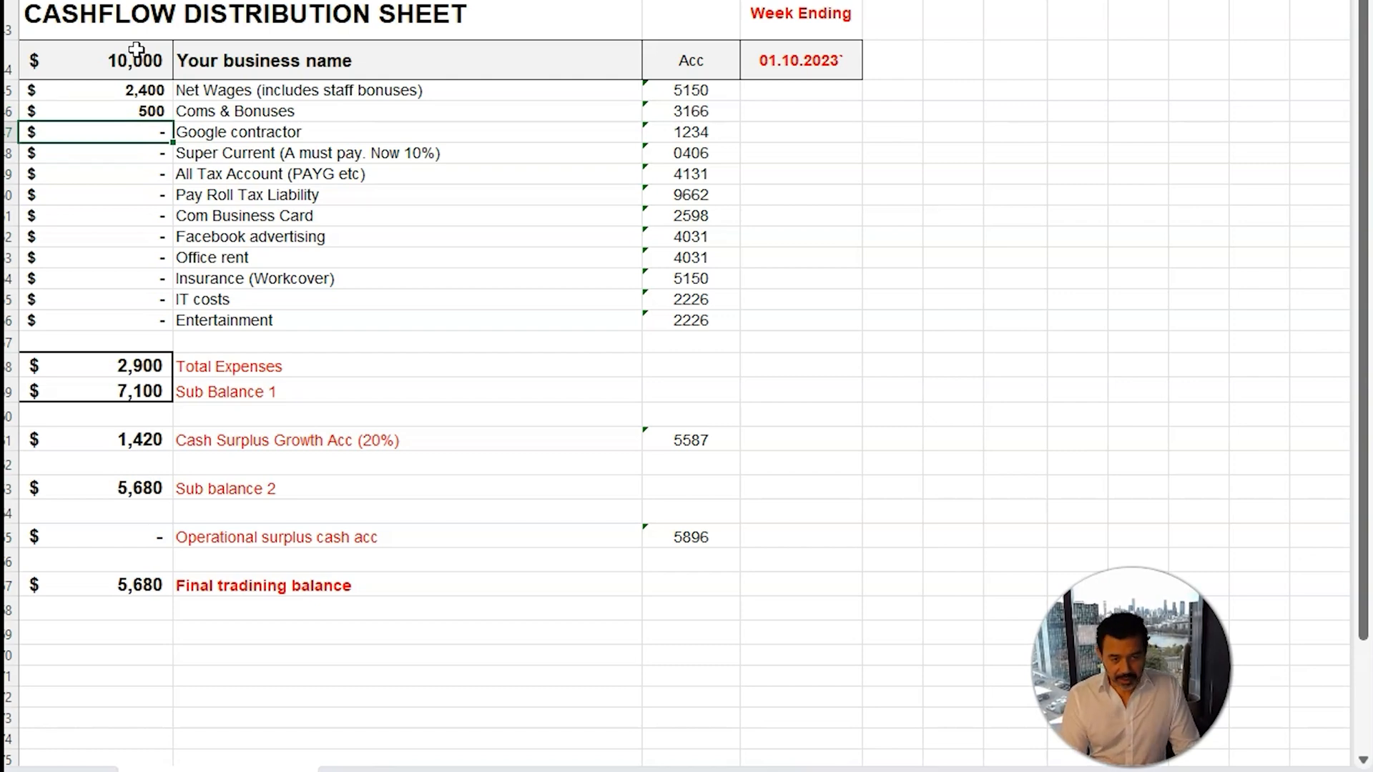
{"action": "type", "text": "500"}
{"action": "key", "text": "Return"}
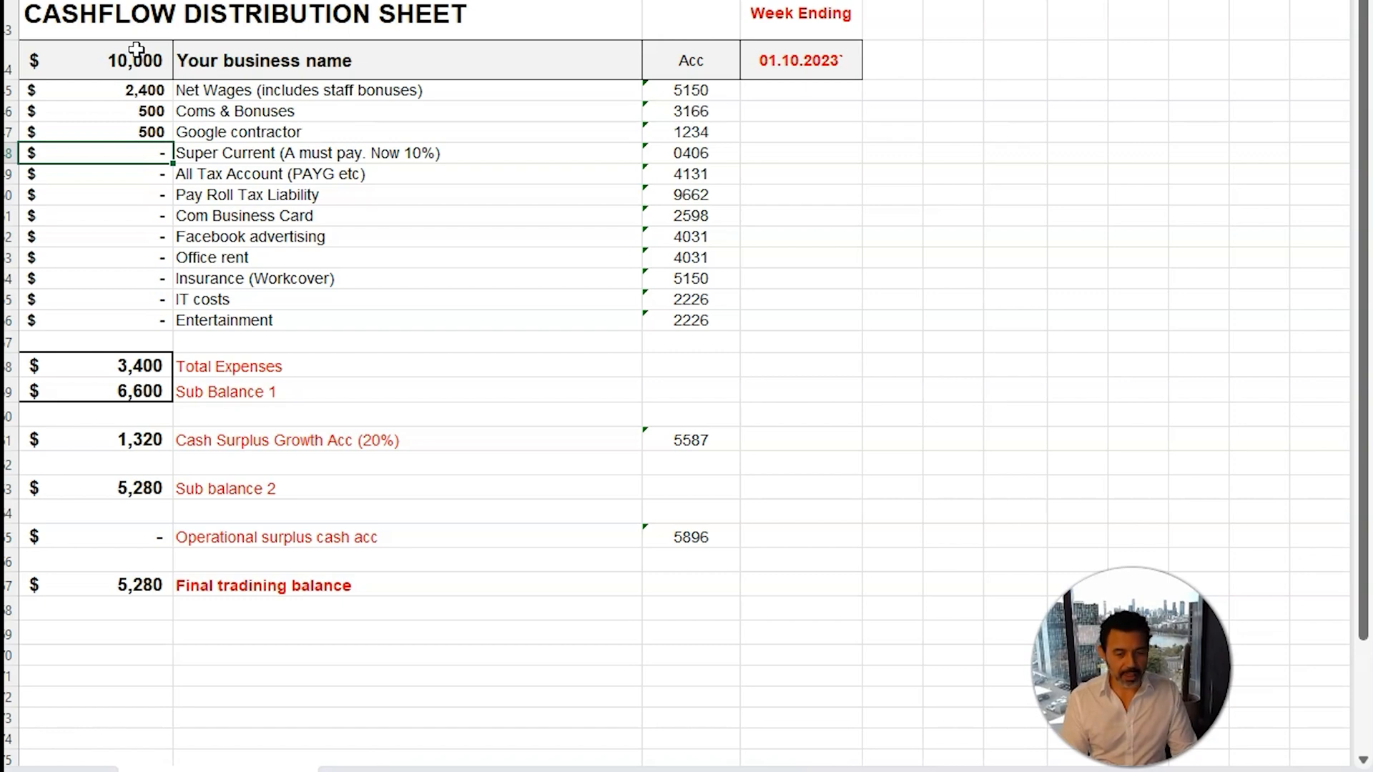
- Enter 240 for Super Current, 300 for All Tax Account and 160 for Pay Roll Tax Liability
{"action": "type", "text": "240"}
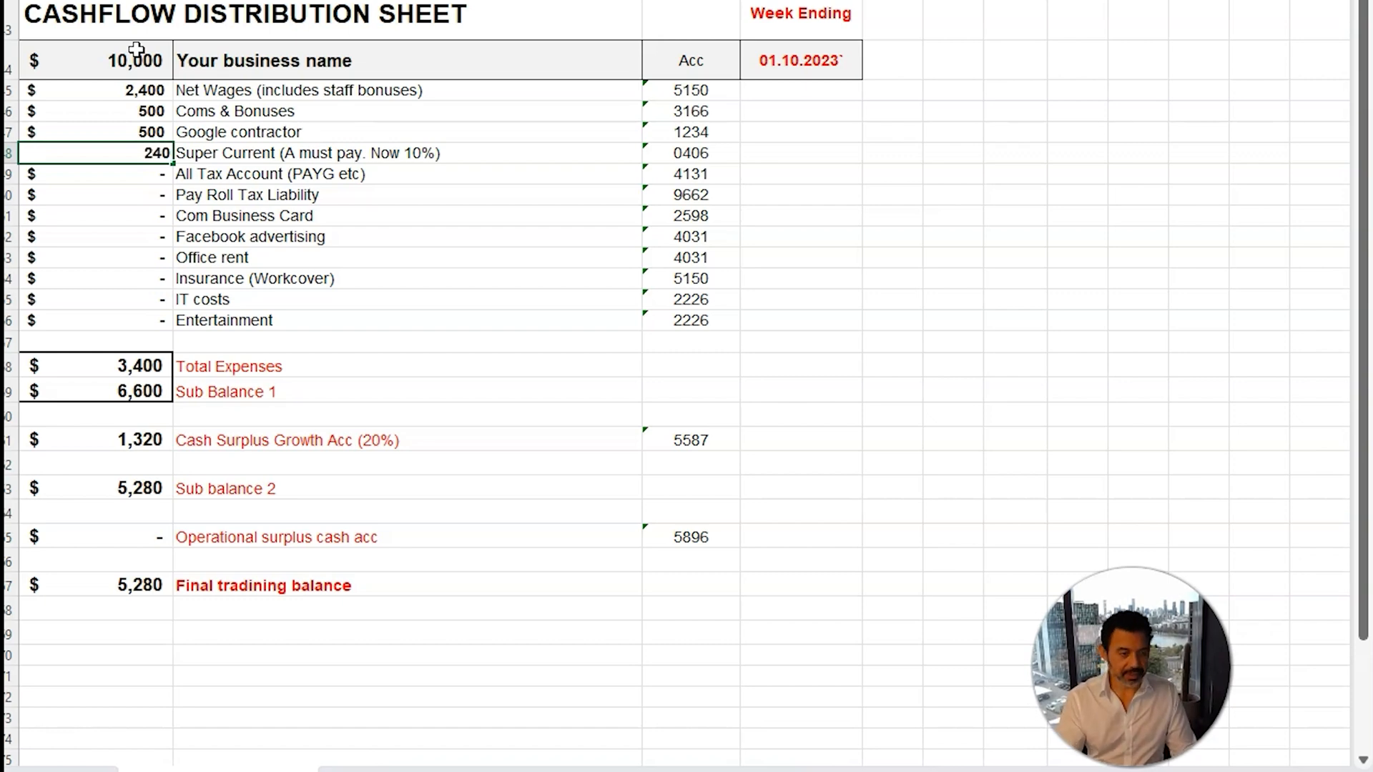
{"action": "key", "text": "Return"}
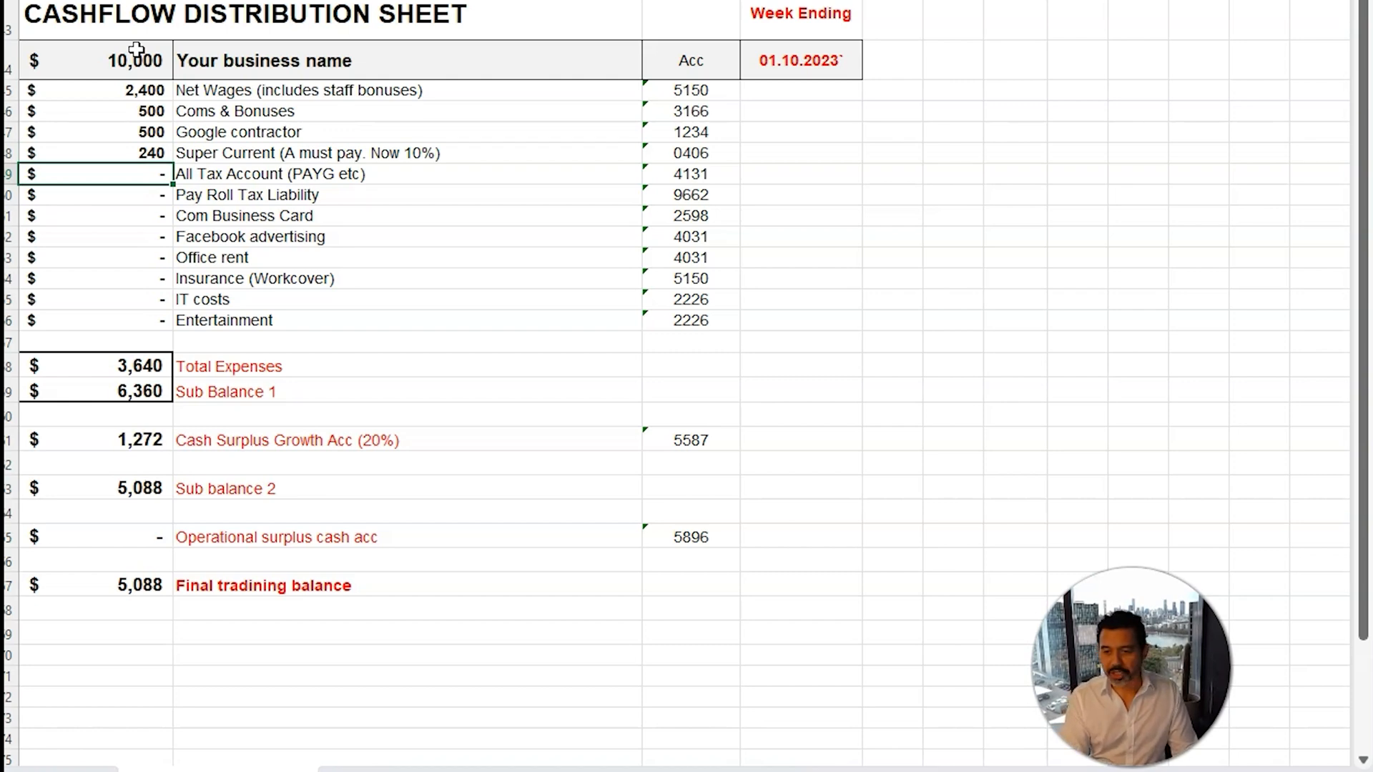
{"action": "type", "text": "300"}
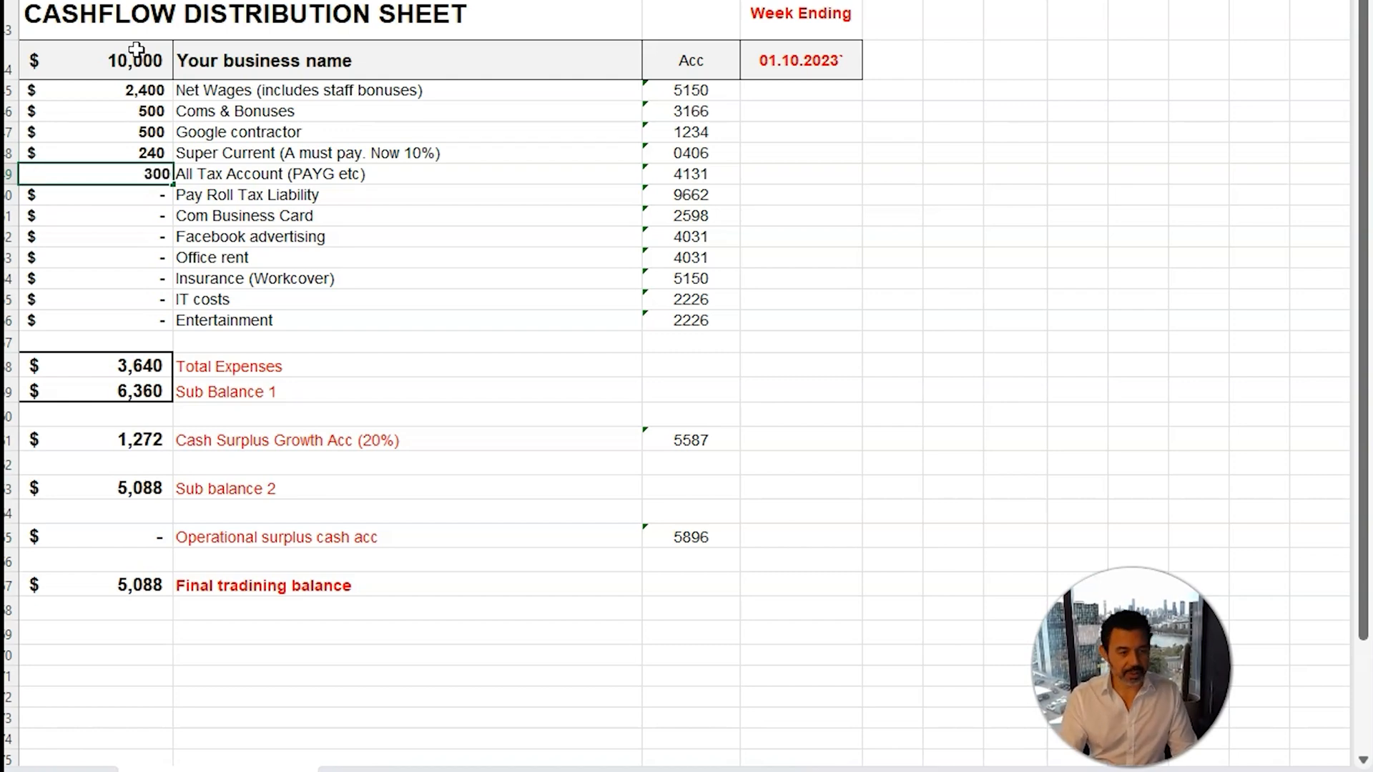
{"action": "key", "text": "Return"}
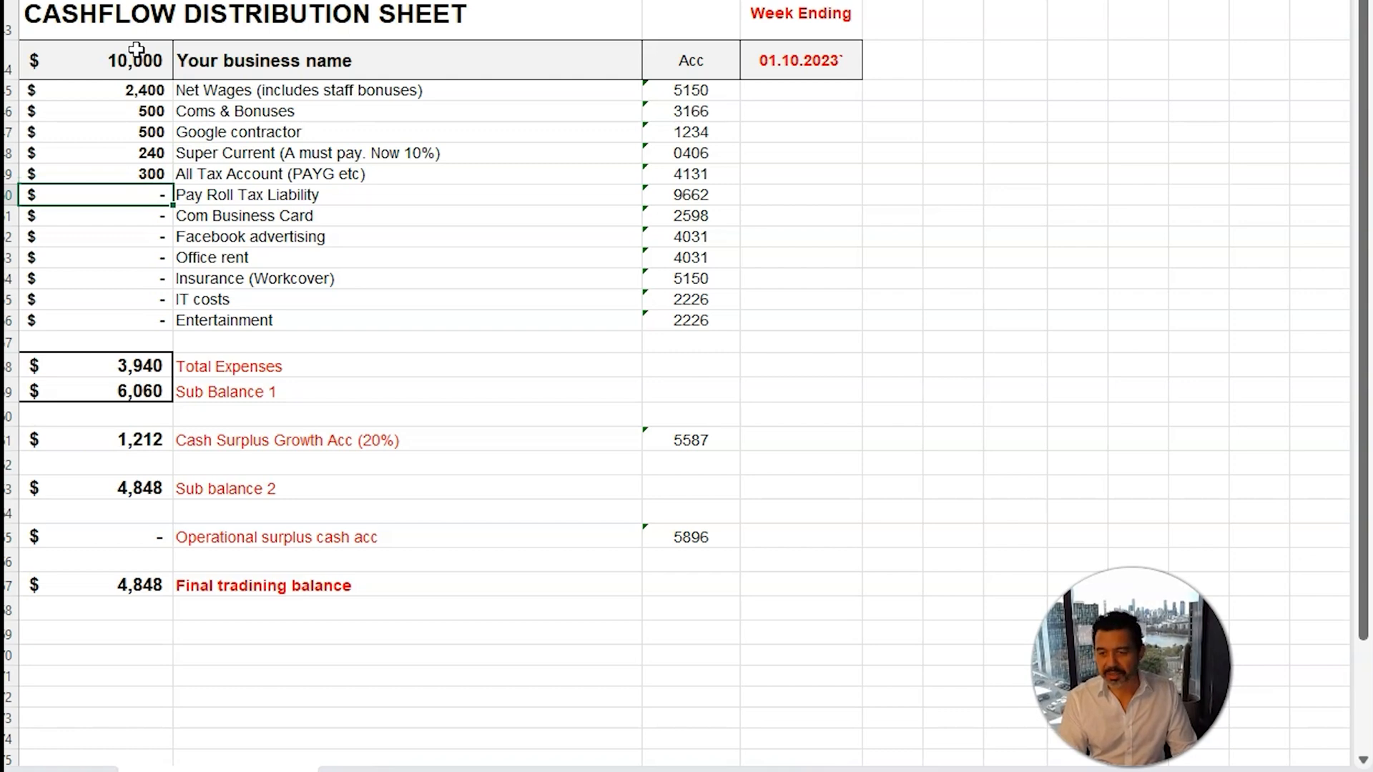
{"action": "type", "text": "160"}
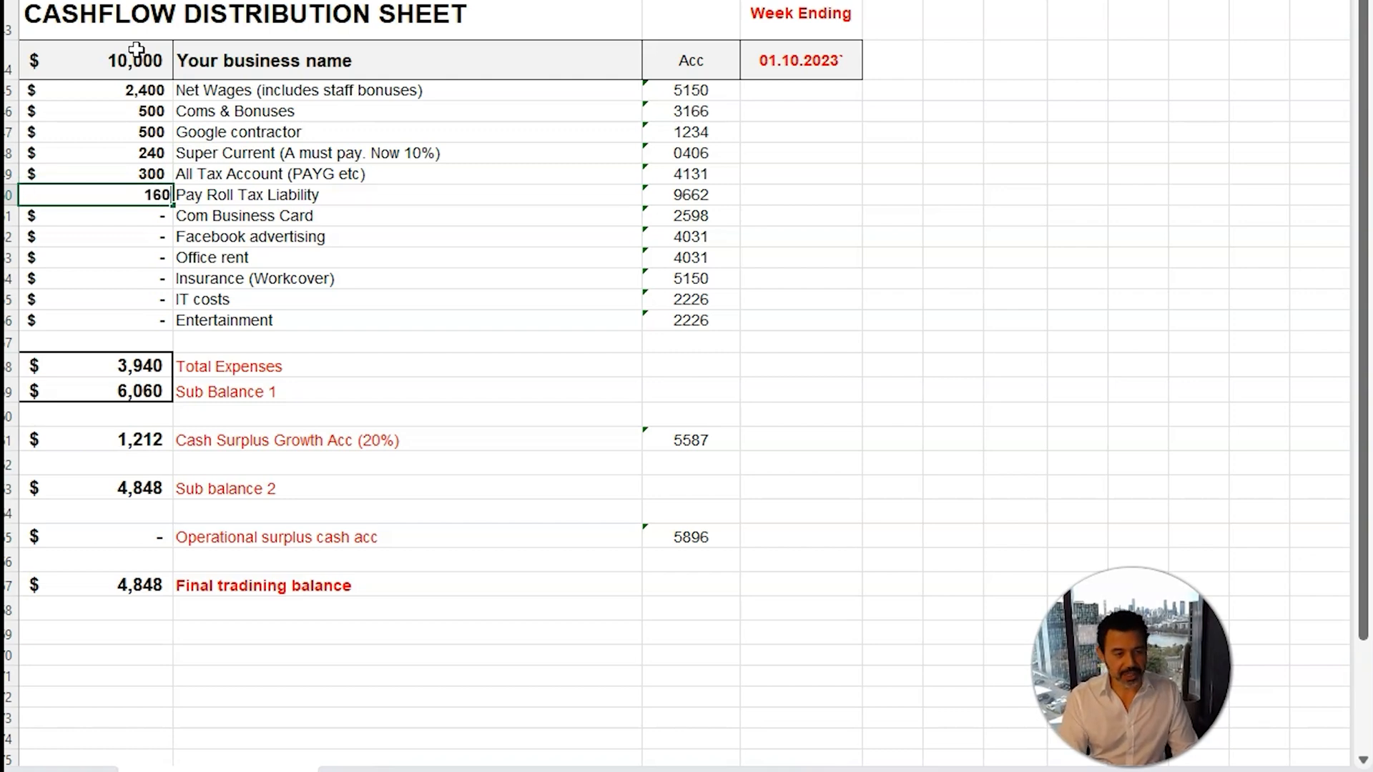
{"action": "key", "text": "Return"}
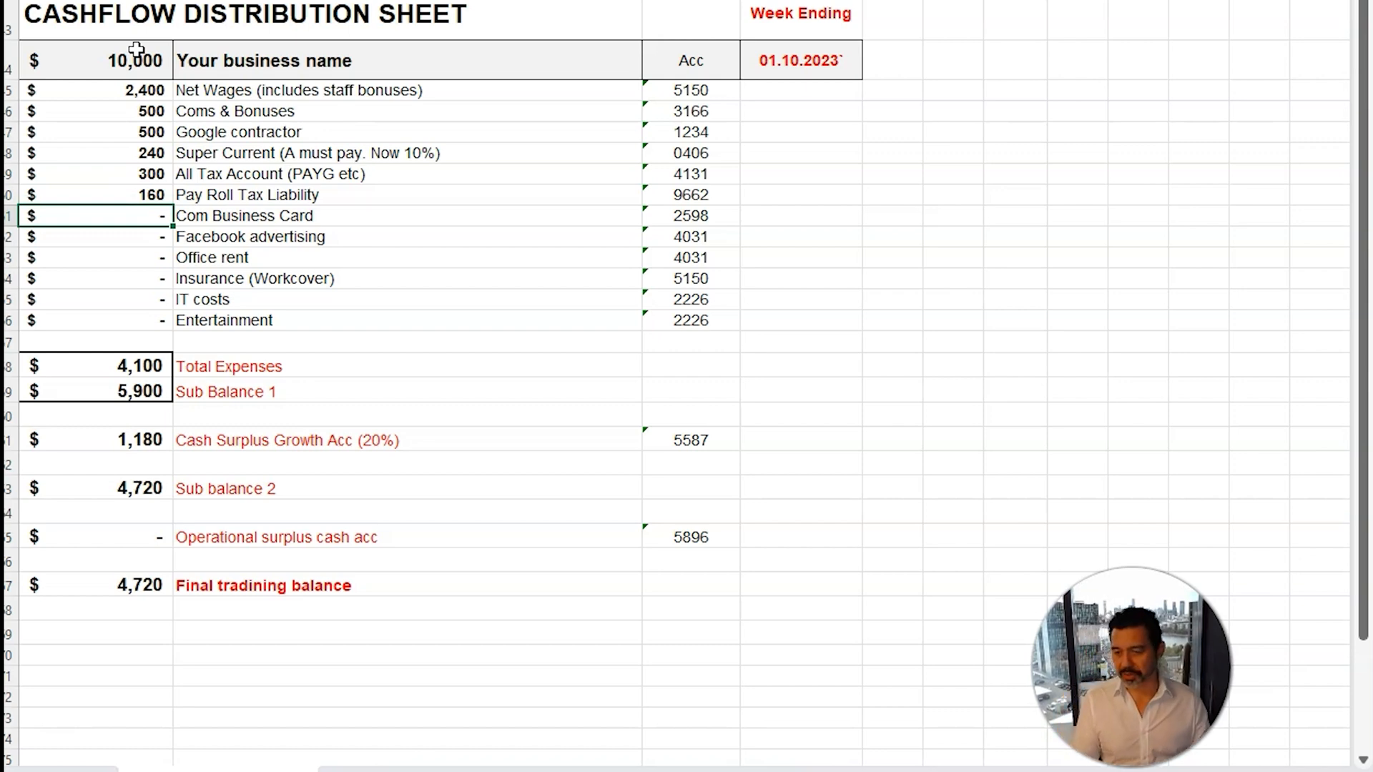
- Enter 1000 for Com Business Card, 2000 for Facebook advertising and 250 for Office rent
{"action": "type", "text": "1000"}
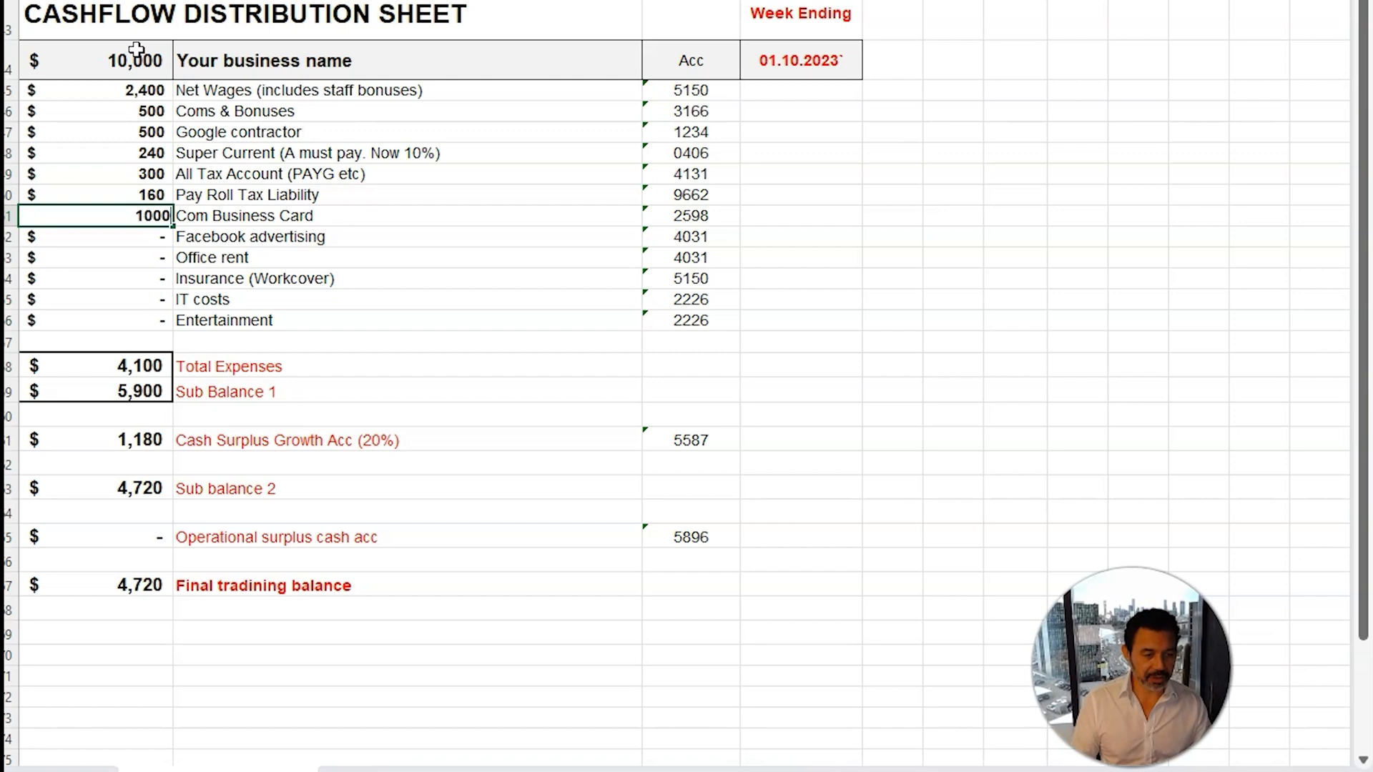
{"action": "key", "text": "Return"}
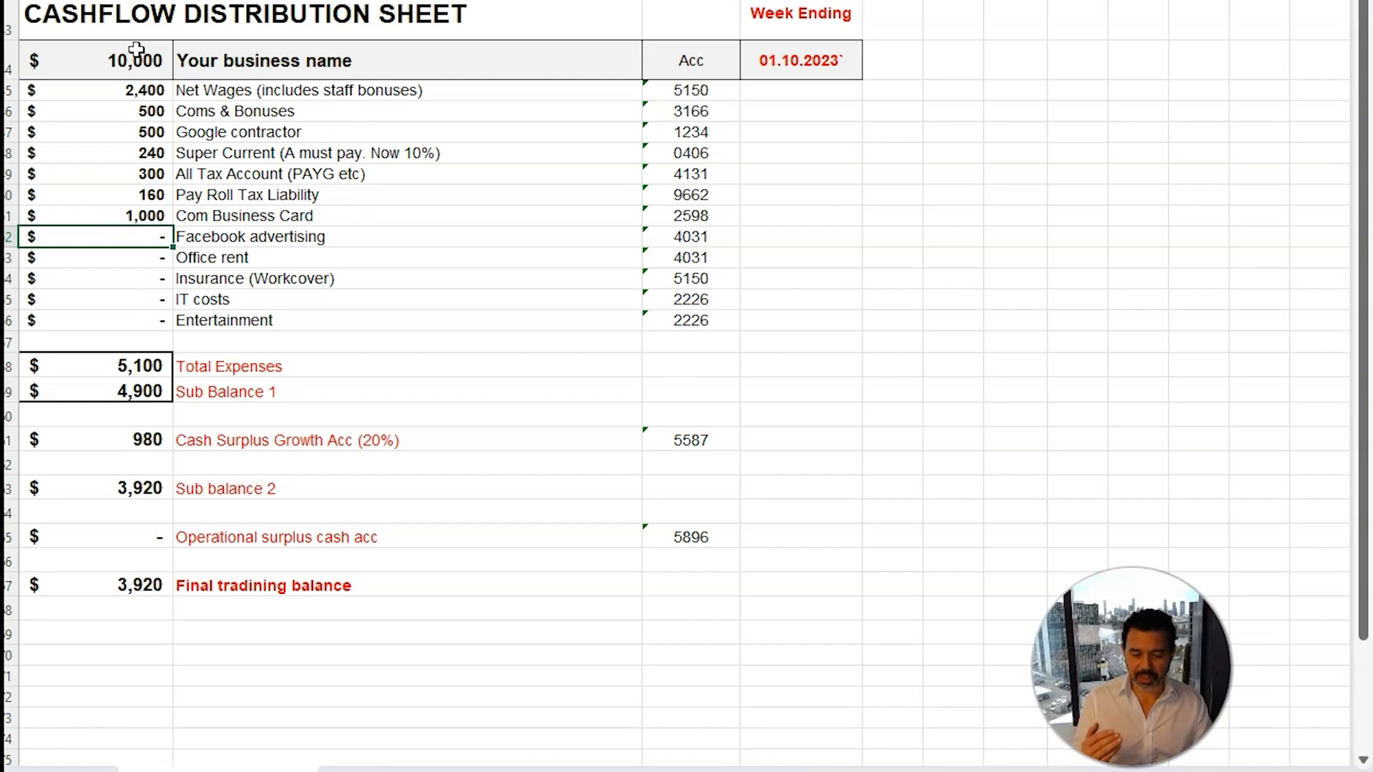
{"action": "type", "text": "2000"}
{"action": "key", "text": "Return"}
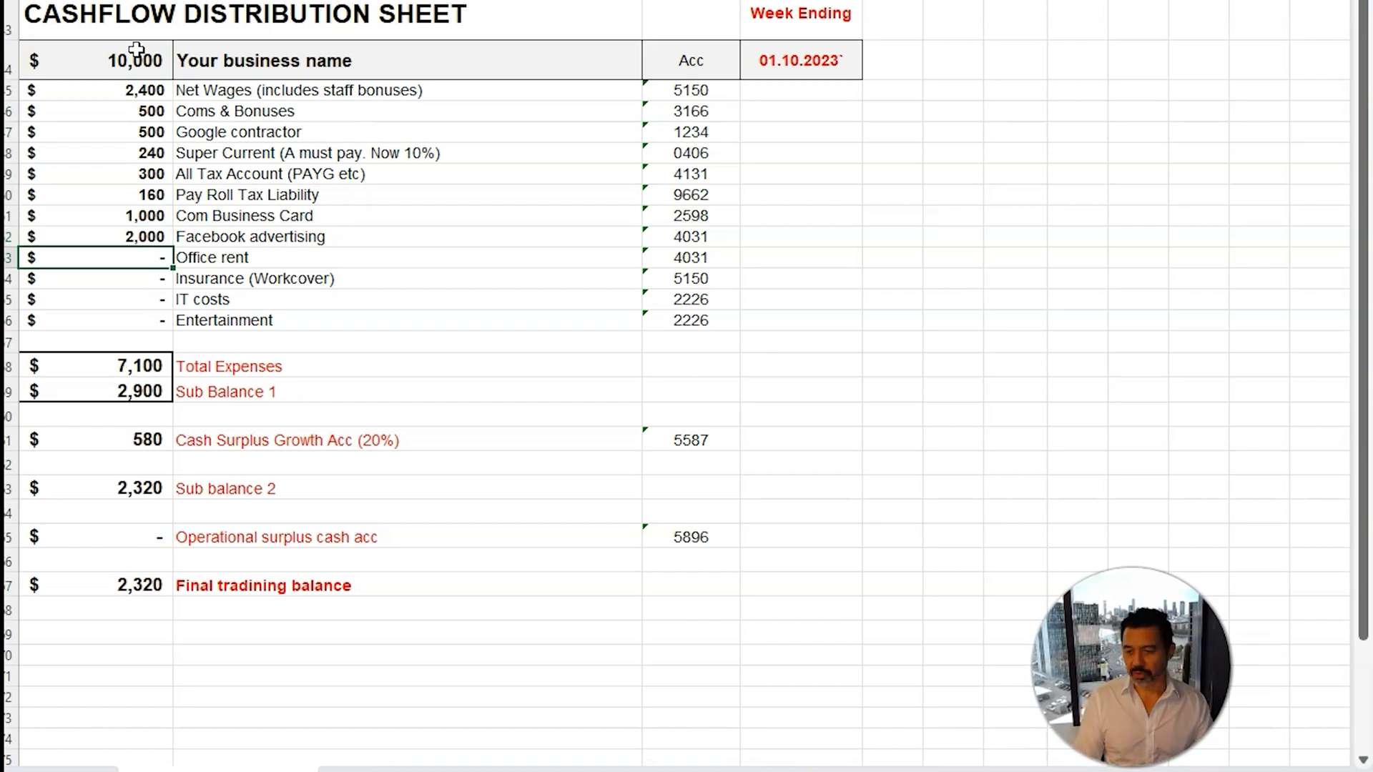
{"action": "type", "text": "250"}
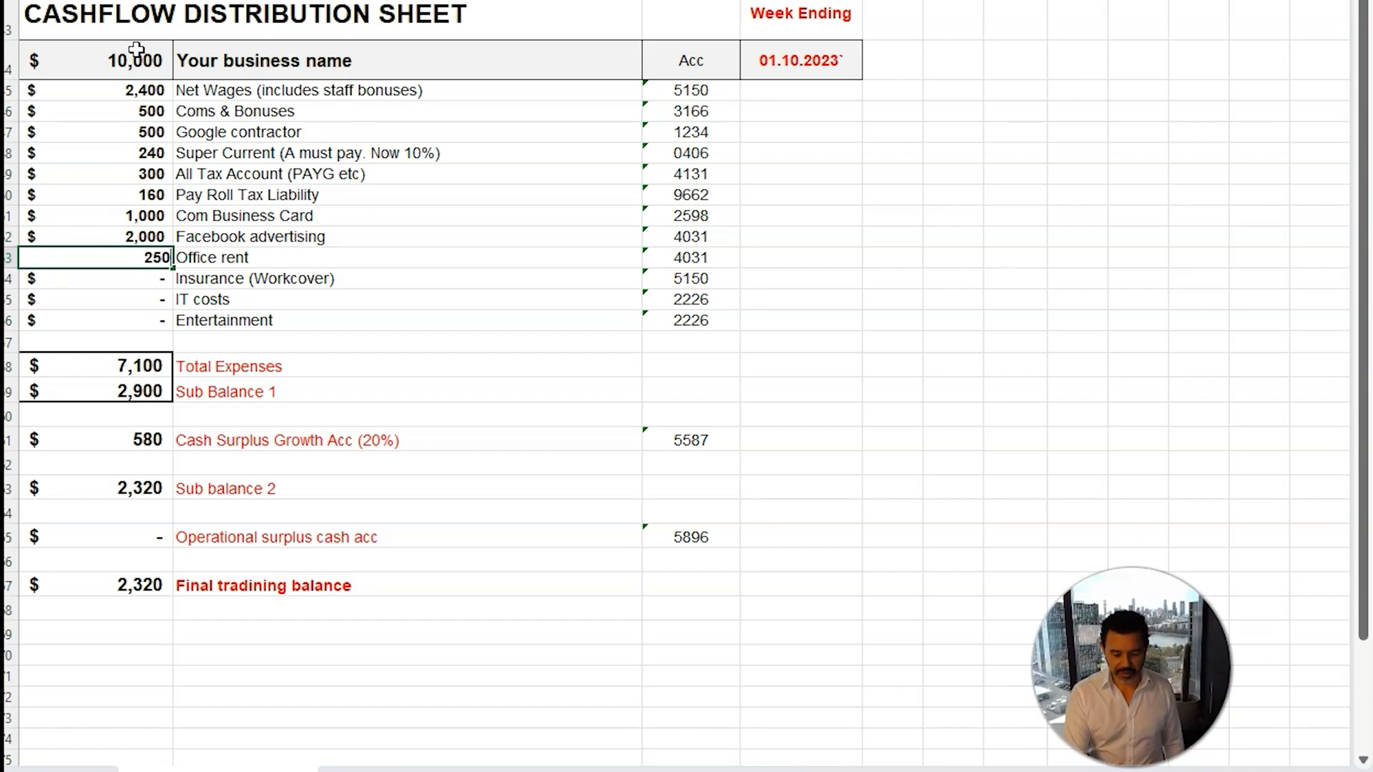
{"action": "key", "text": "Return"}
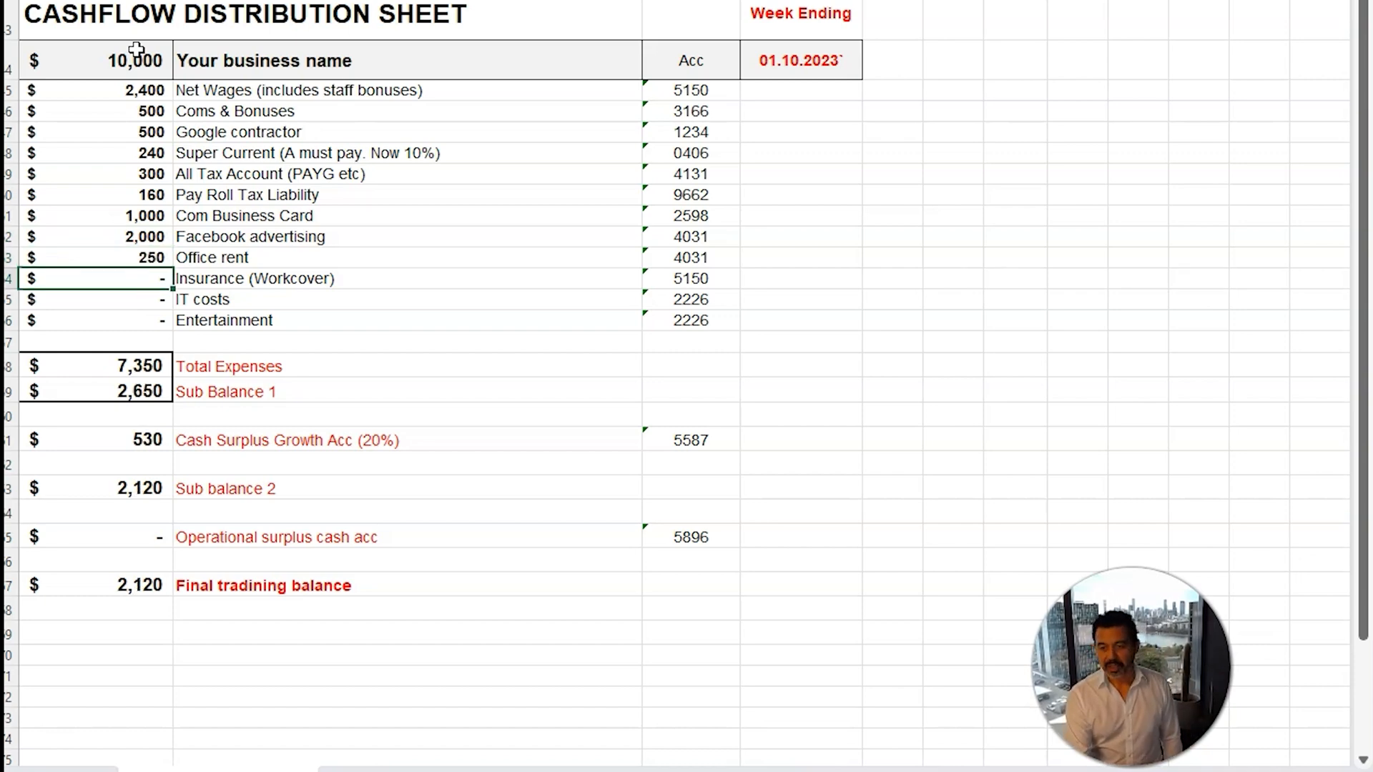
- Enter the remaining expenses: 80 for Insurance (Workcover), 150 for IT costs and 200 for Entertainment
{"action": "type", "text": "80"}
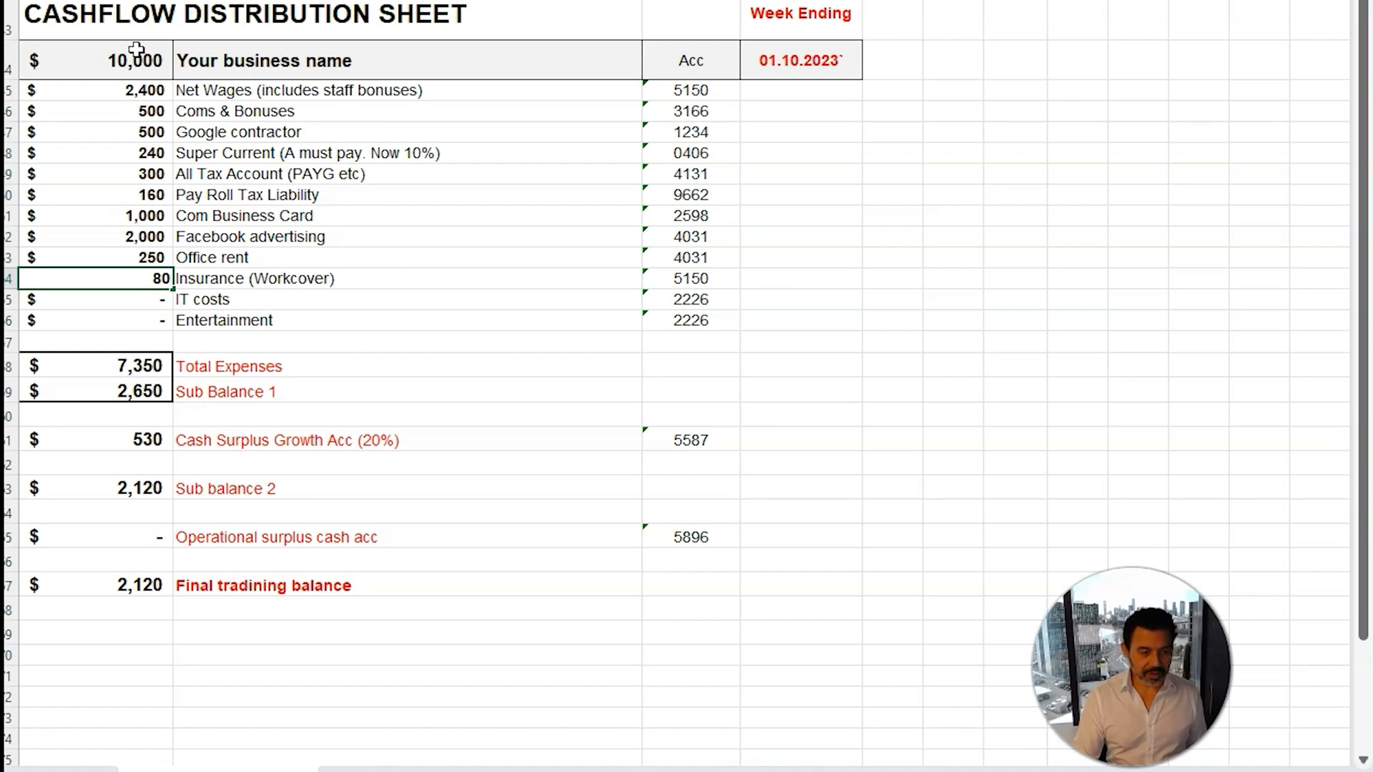
{"action": "key", "text": "Return"}
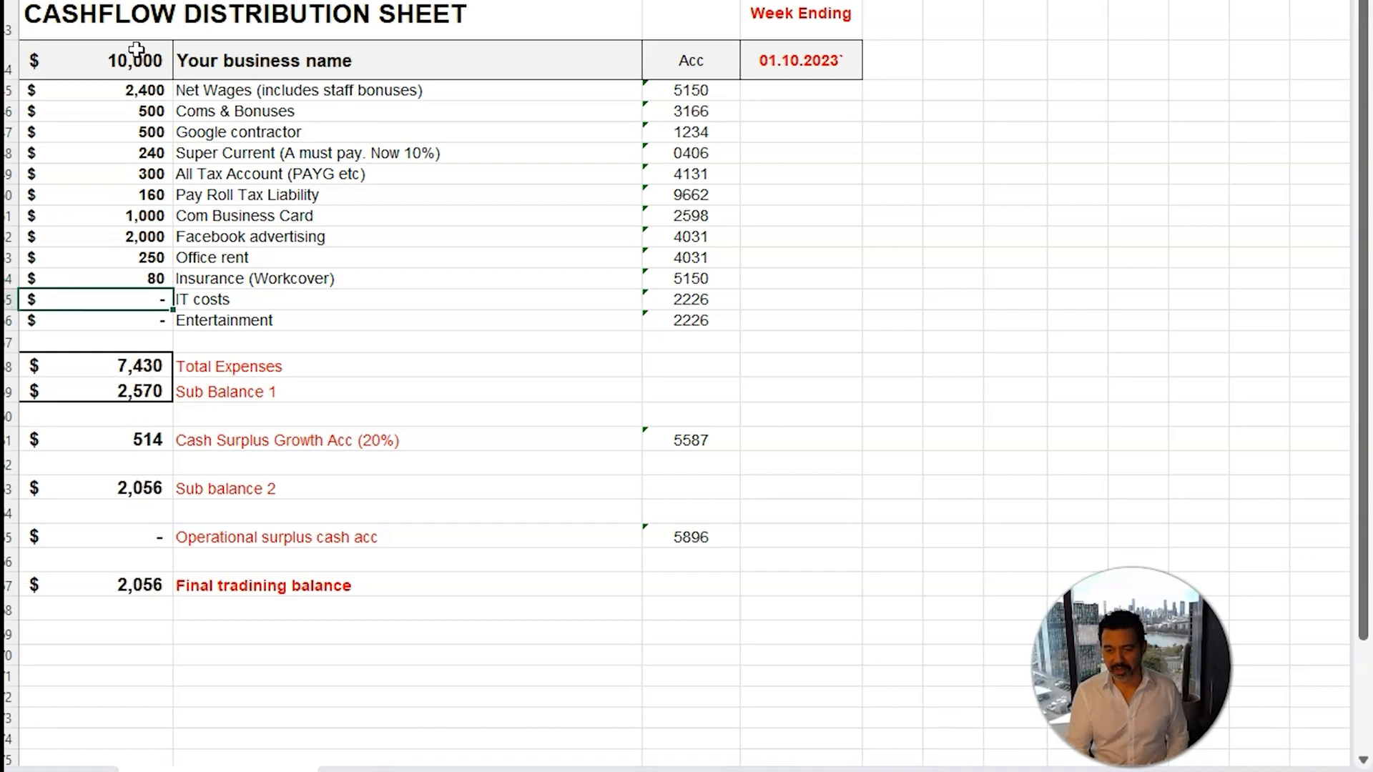
{"action": "type", "text": "18"}
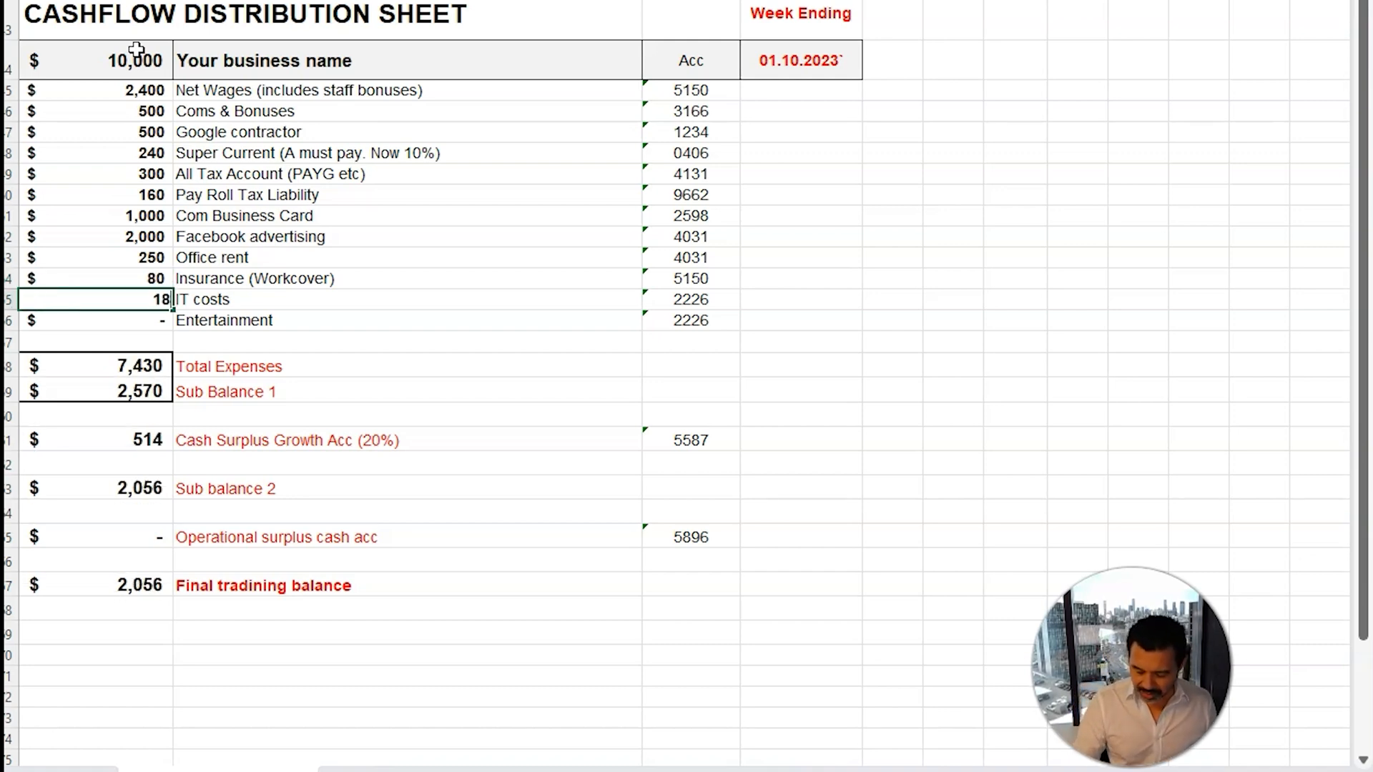
{"action": "key", "text": "BackSpace"}
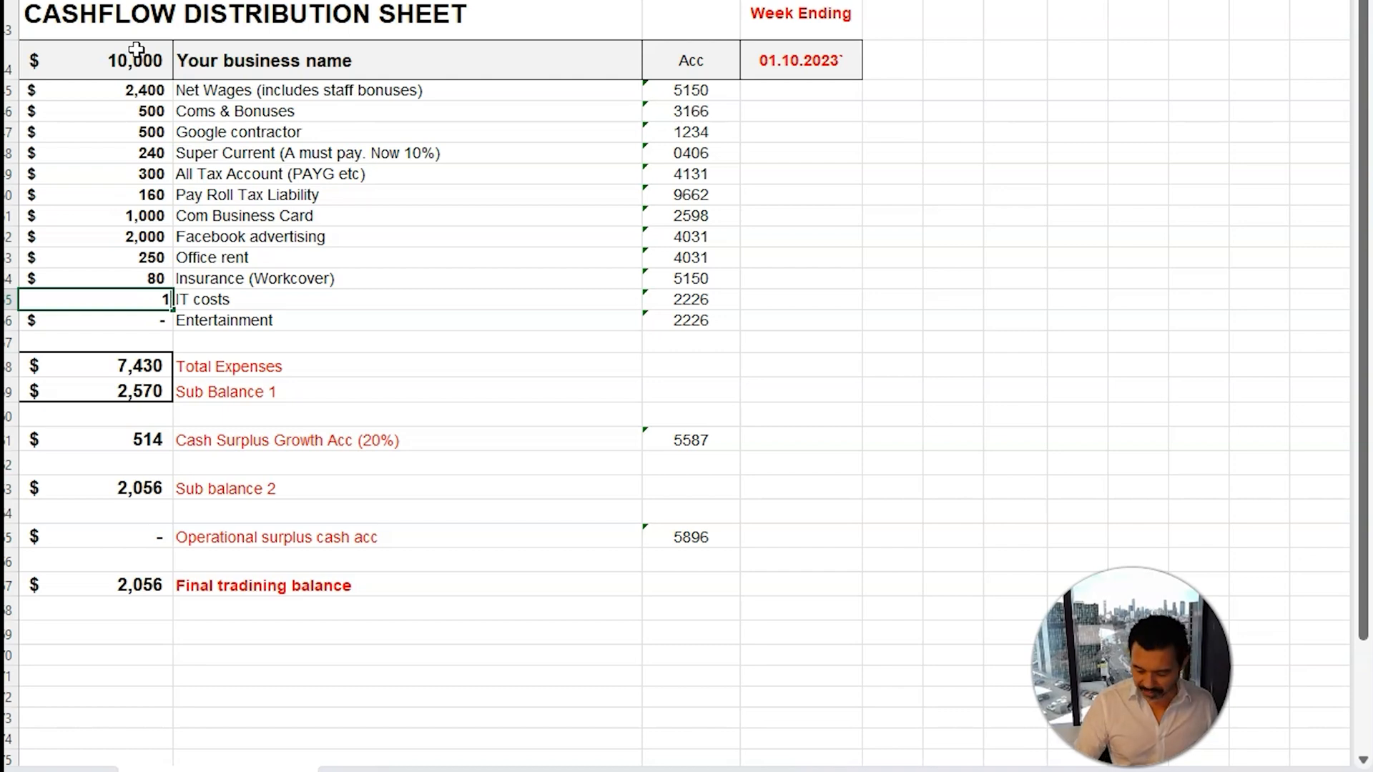
{"action": "type", "text": "50"}
{"action": "key", "text": "Return"}
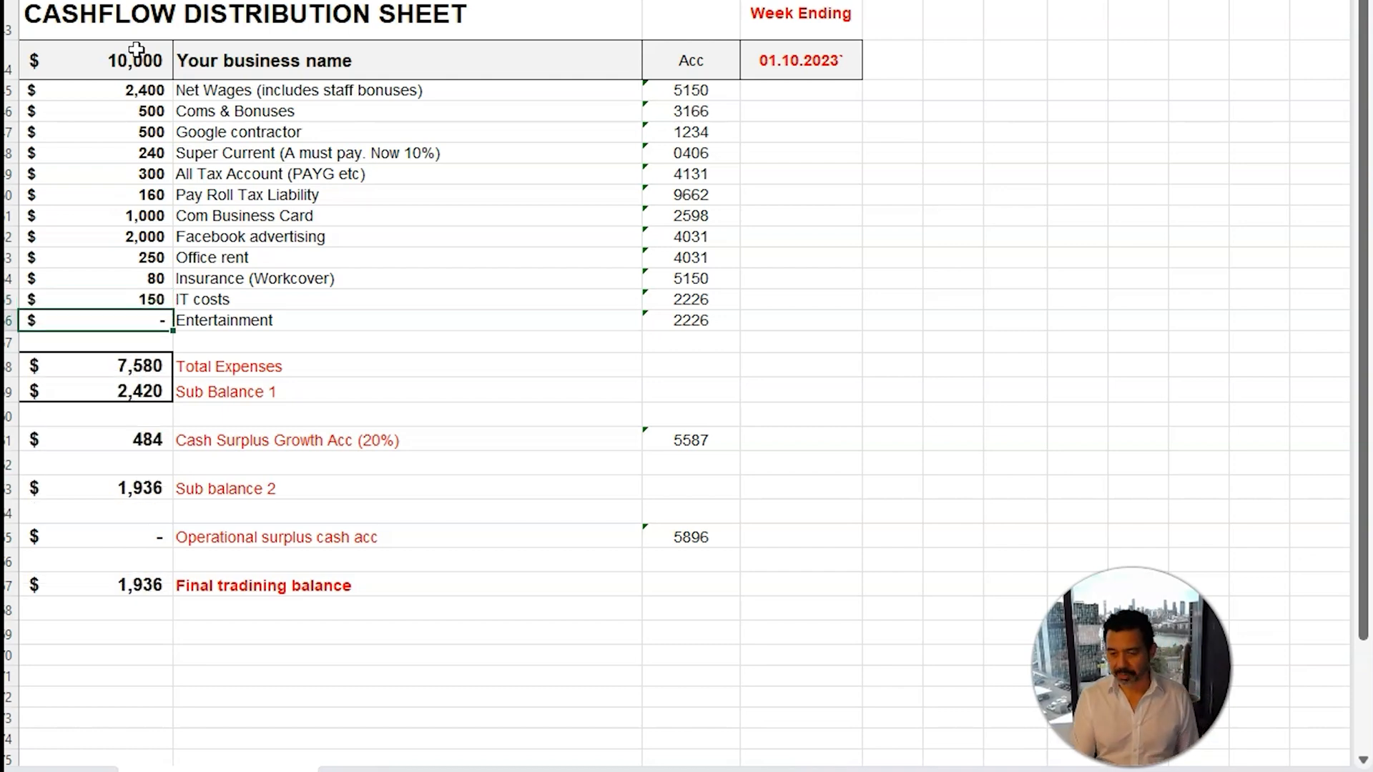
{"action": "type", "text": "200"}
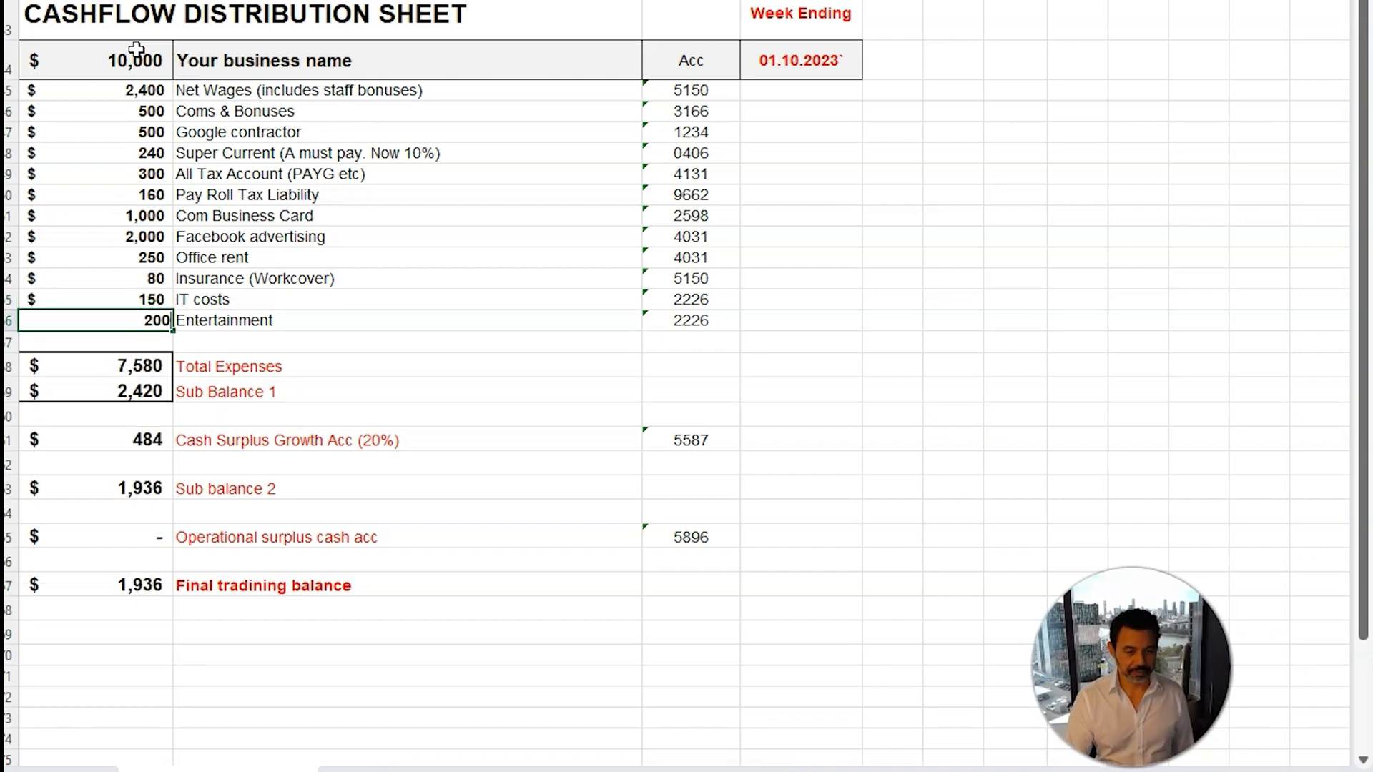
{"action": "key", "text": "Tab"}
- Review the entered expense amounts against the starting balance, Total Expenses and Sub Balance 1
{"action": "left_click", "coordinate": [136, 59]}
{"action": "left_click_drag", "start_coordinate": [136, 91], "coordinate": [114, 324]}
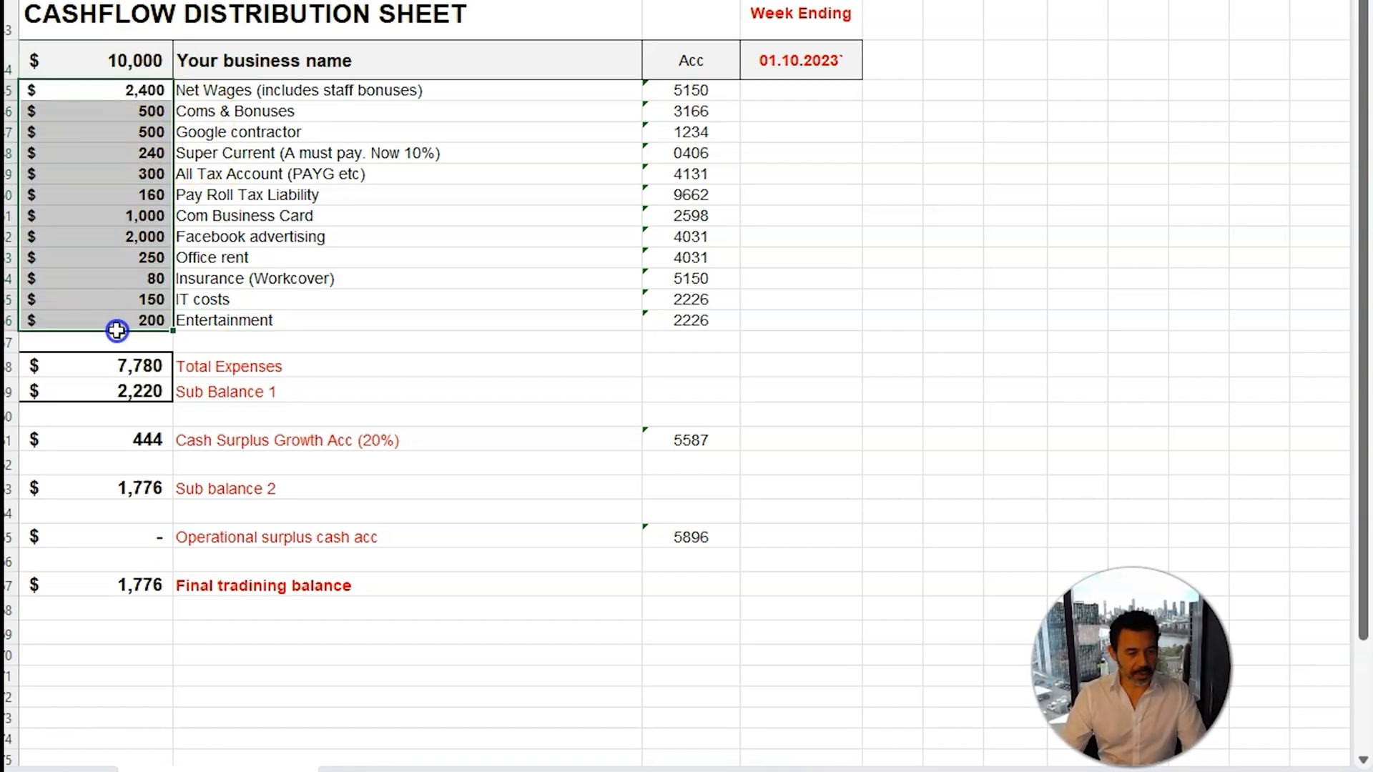
{"action": "left_click", "coordinate": [136, 366]}
{"action": "left_click", "coordinate": [137, 391]}
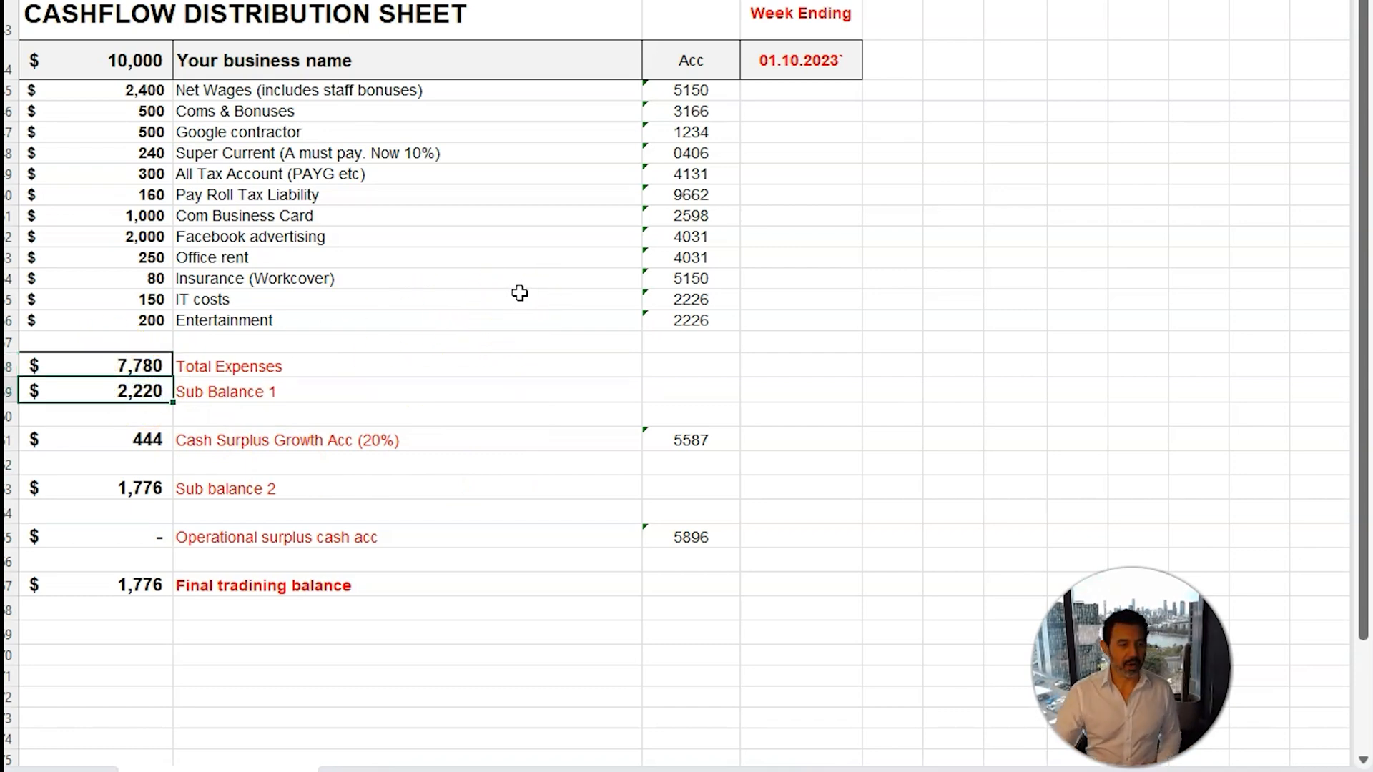
{"action": "left_click", "coordinate": [187, 91]}
{"action": "left_click", "coordinate": [185, 112]}
{"action": "left_click", "coordinate": [188, 133]}
{"action": "left_click", "coordinate": [215, 155]}
{"action": "left_click", "coordinate": [214, 177]}
{"action": "left_click", "coordinate": [151, 133]}
{"action": "left_click", "coordinate": [149, 113]}
{"action": "left_click", "coordinate": [149, 158]}
{"action": "left_click", "coordinate": [140, 368]}
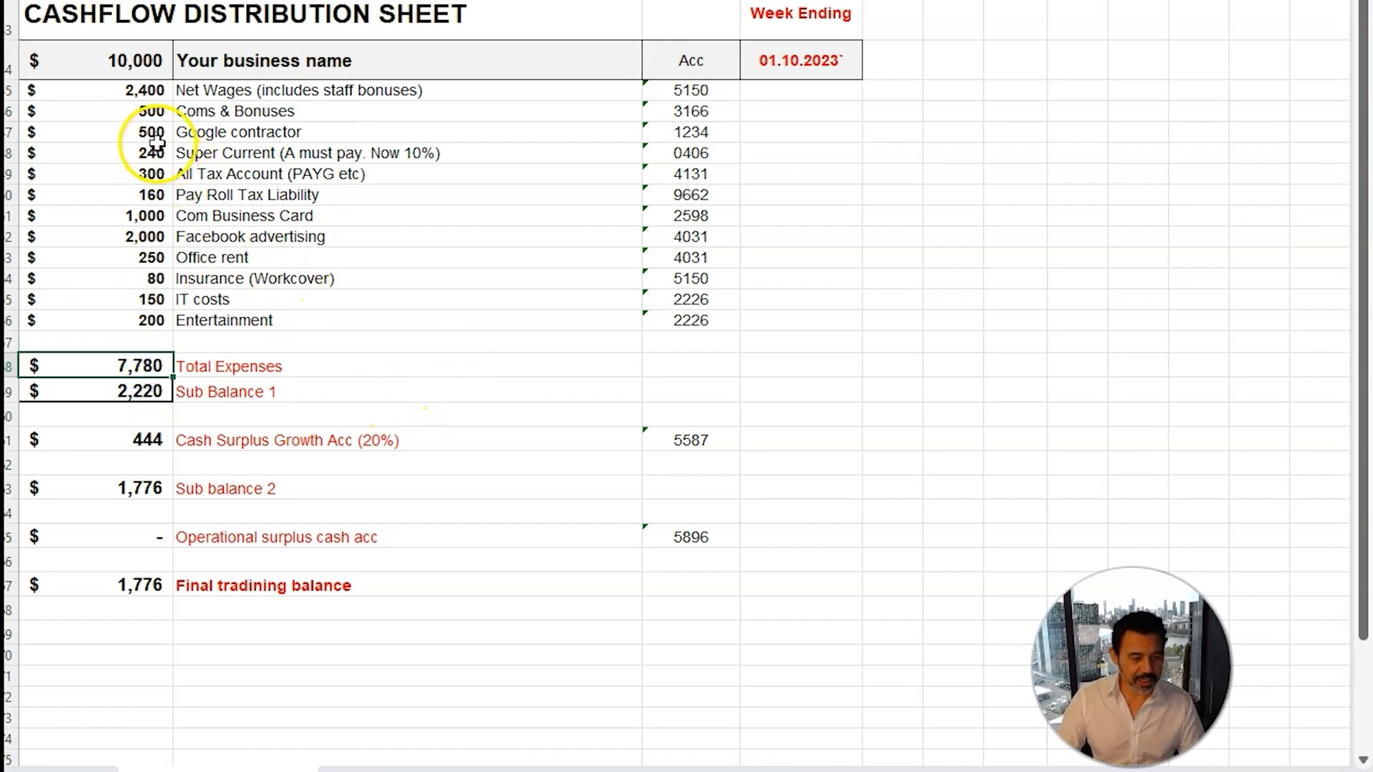
{"action": "left_click_drag", "start_coordinate": [150, 91], "coordinate": [161, 320]}
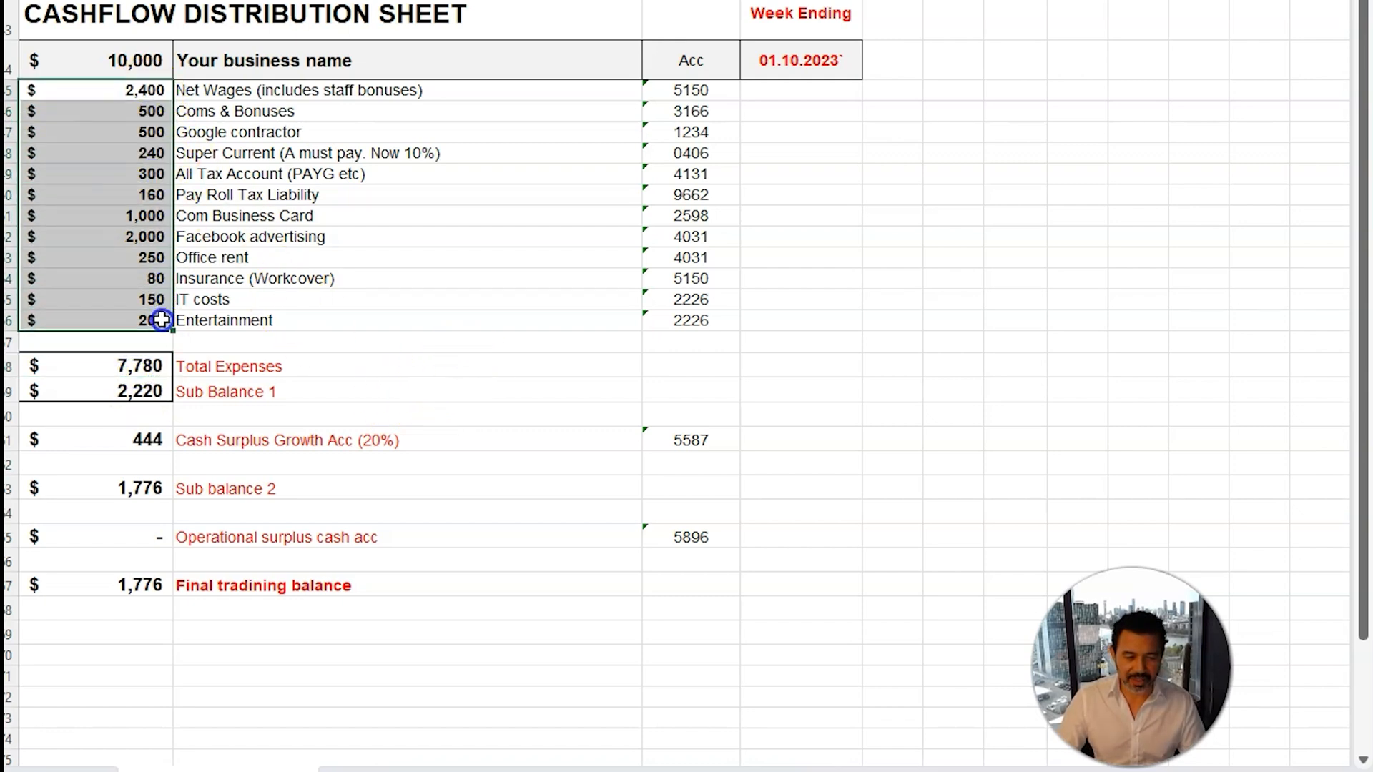
{"action": "left_click", "coordinate": [390, 315]}
{"action": "left_click", "coordinate": [139, 90]}
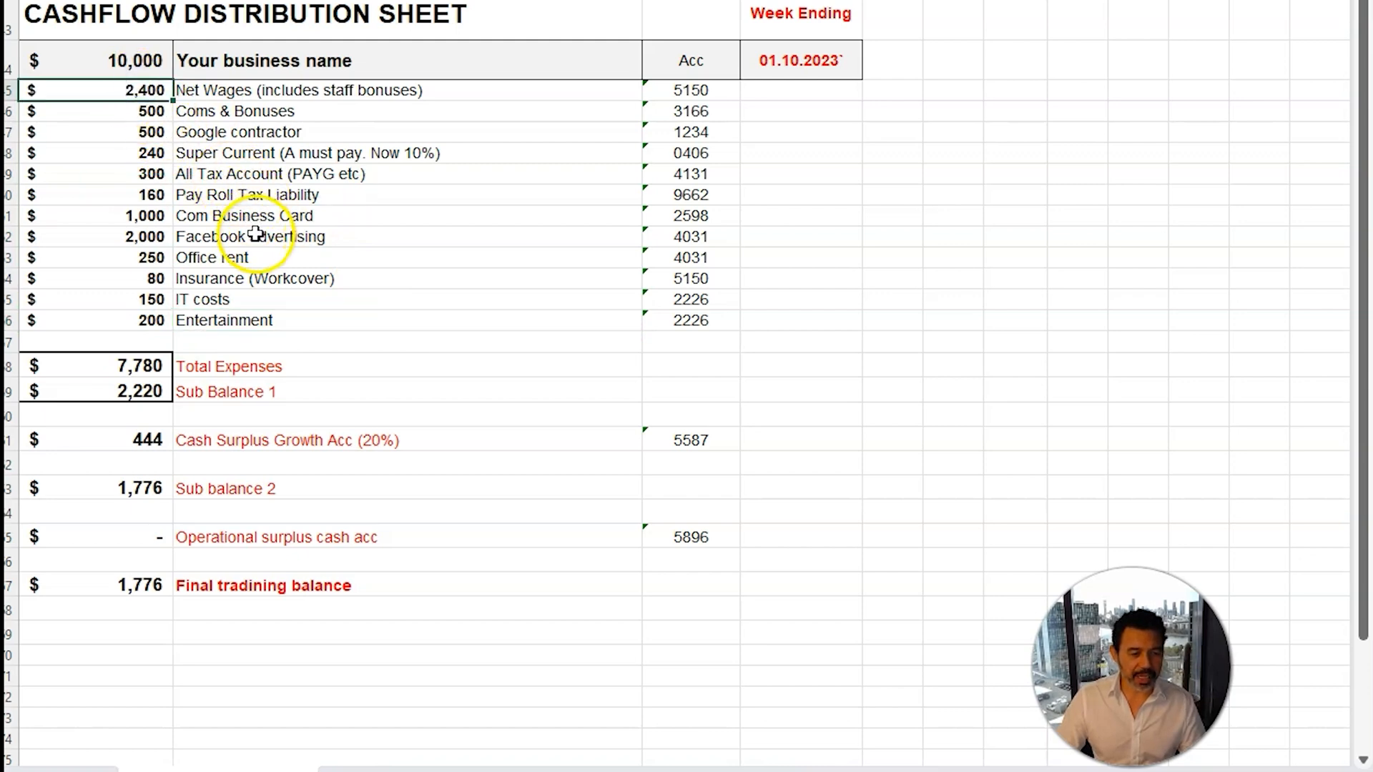
- Examine the individual expense lines from Net Wages to Entertainment and their sum in Total Expenses
{"action": "left_click", "coordinate": [216, 195]}
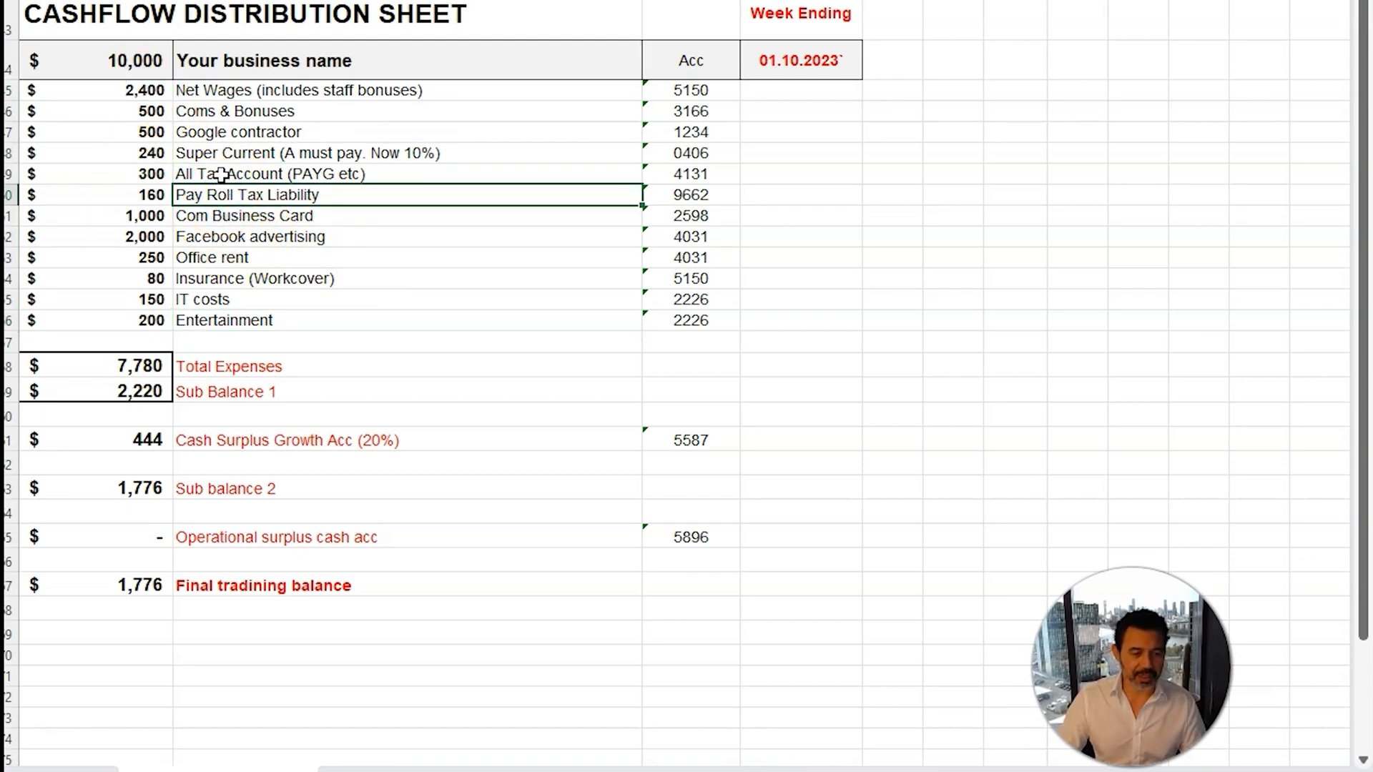
{"action": "left_click", "coordinate": [211, 134]}
{"action": "left_click", "coordinate": [146, 131]}
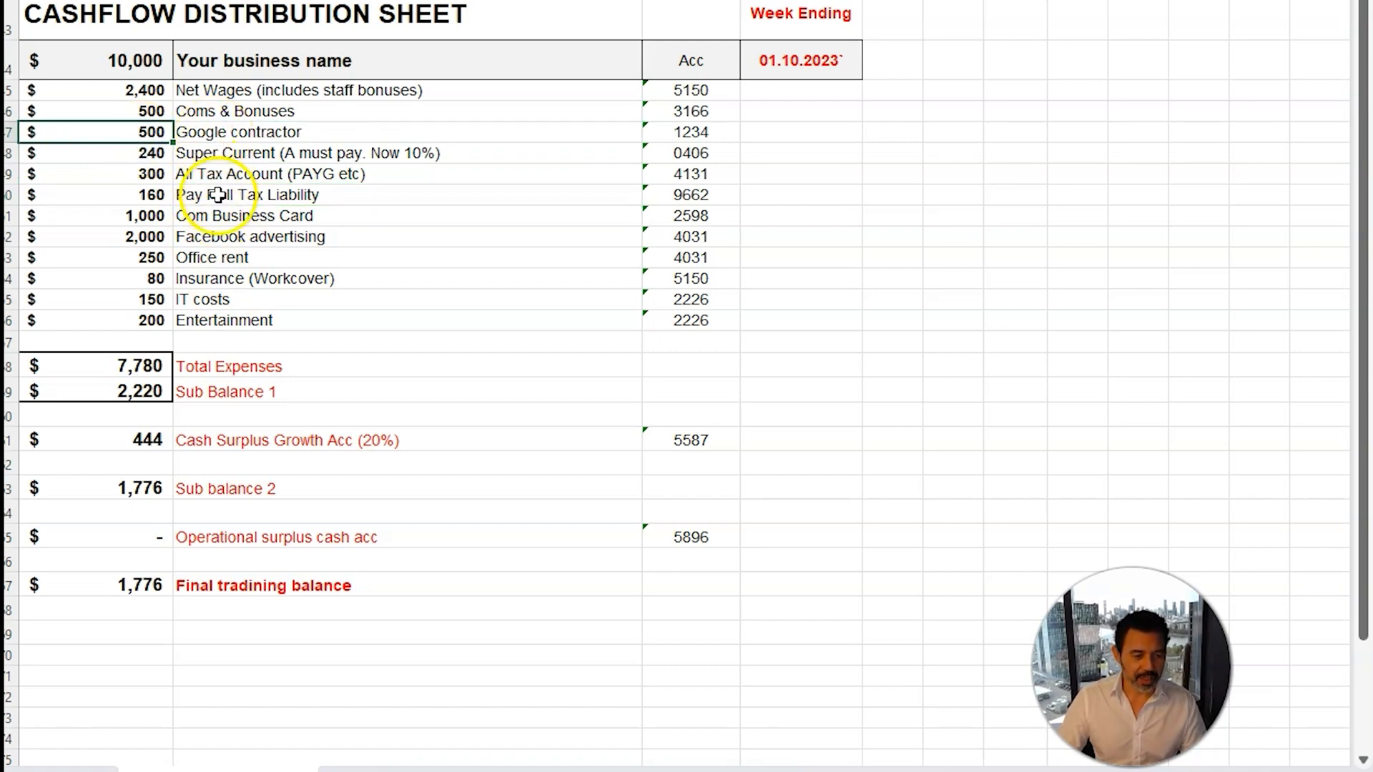
{"action": "left_click", "coordinate": [229, 216]}
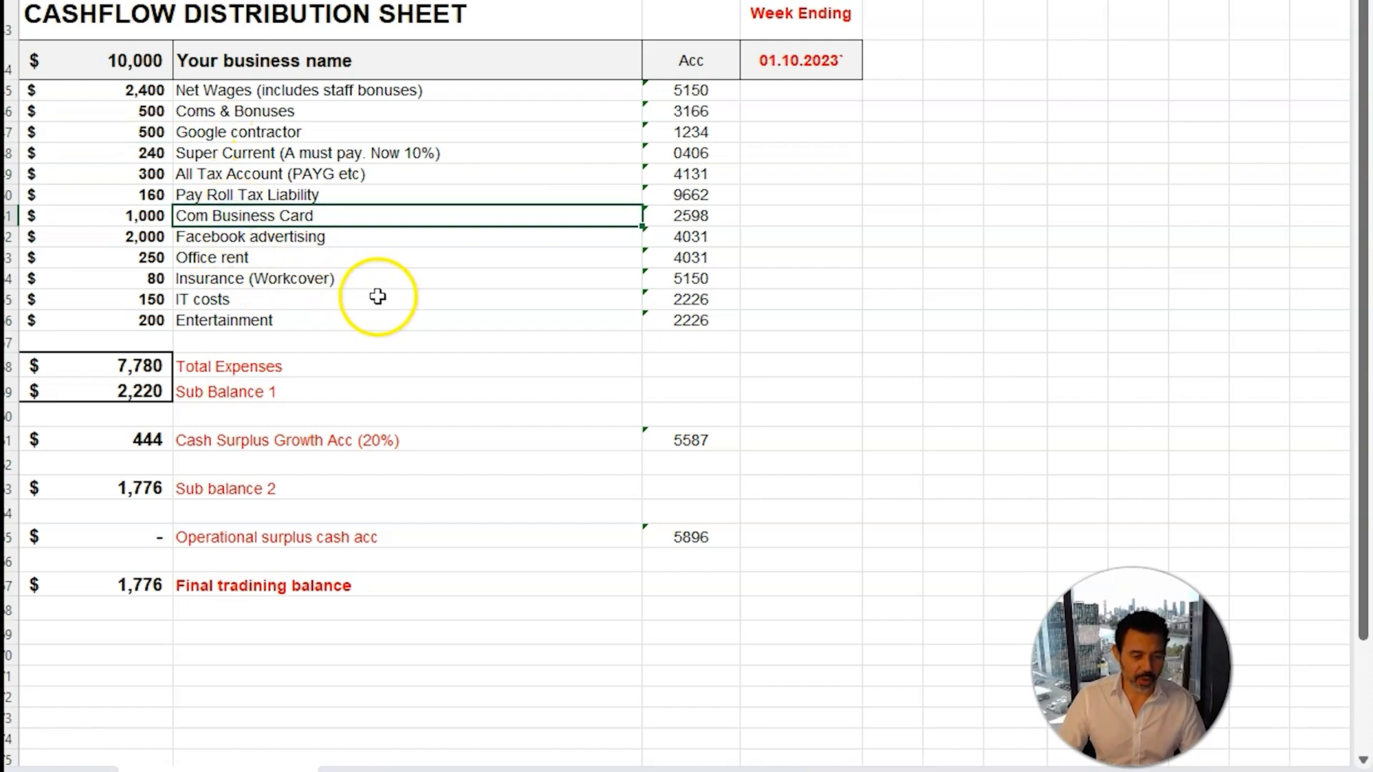
{"action": "left_click", "coordinate": [132, 218]}
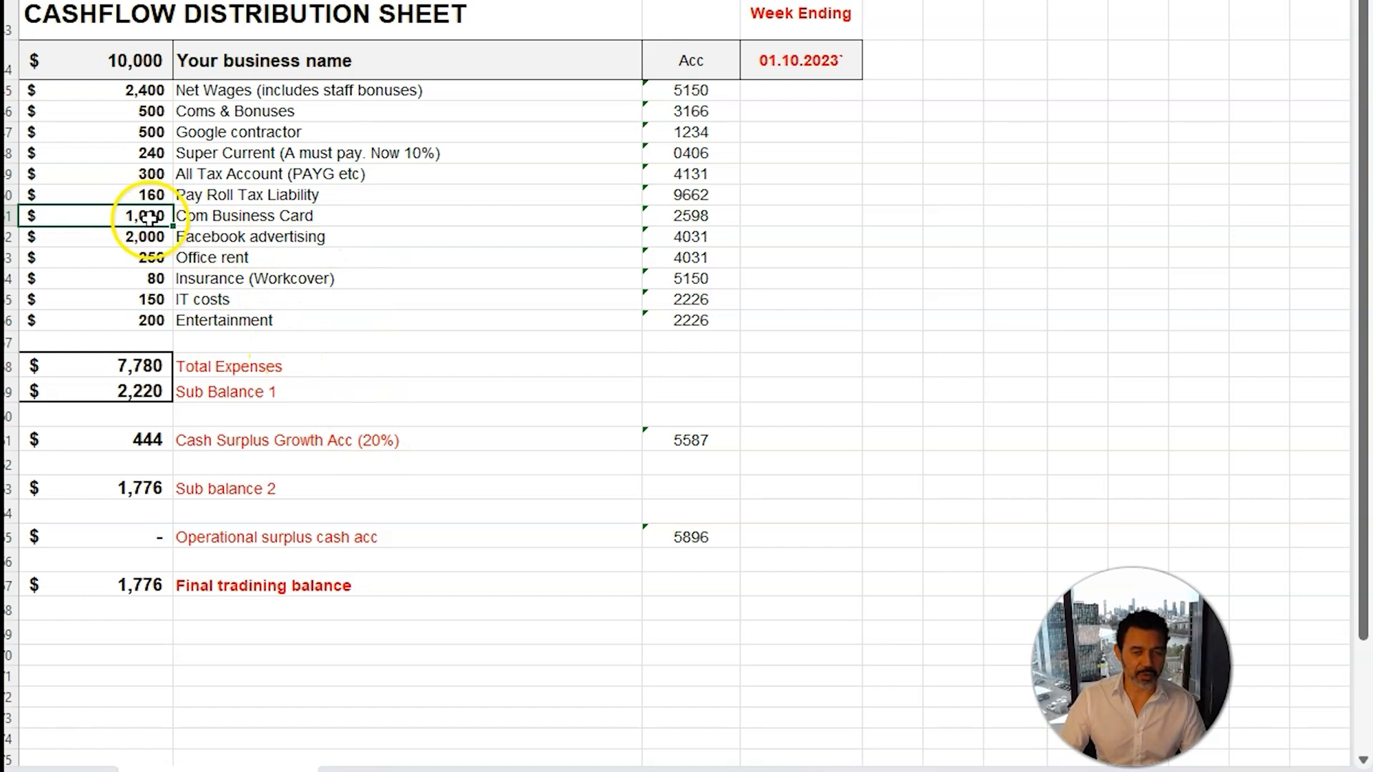
{"action": "left_click", "coordinate": [290, 259]}
{"action": "left_click", "coordinate": [292, 241]}
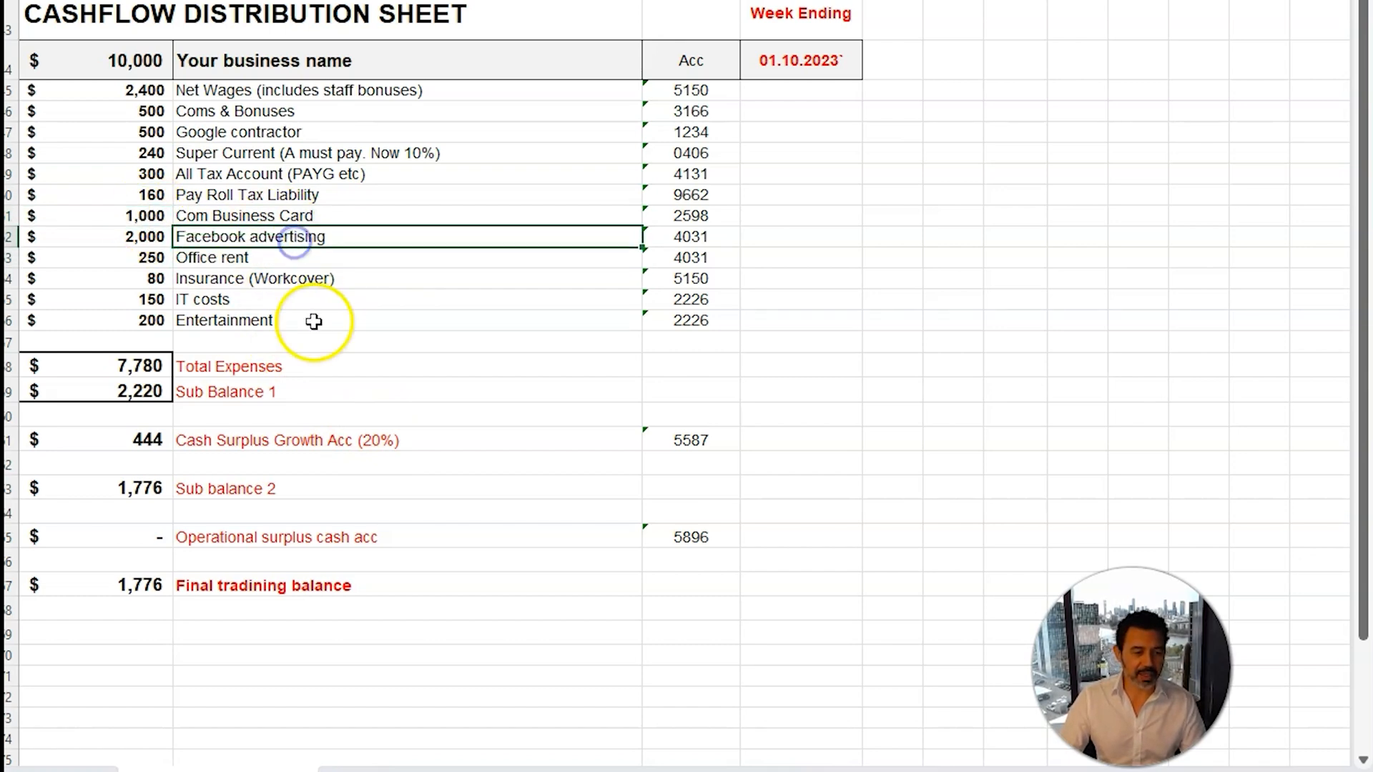
{"action": "left_click", "coordinate": [272, 299]}
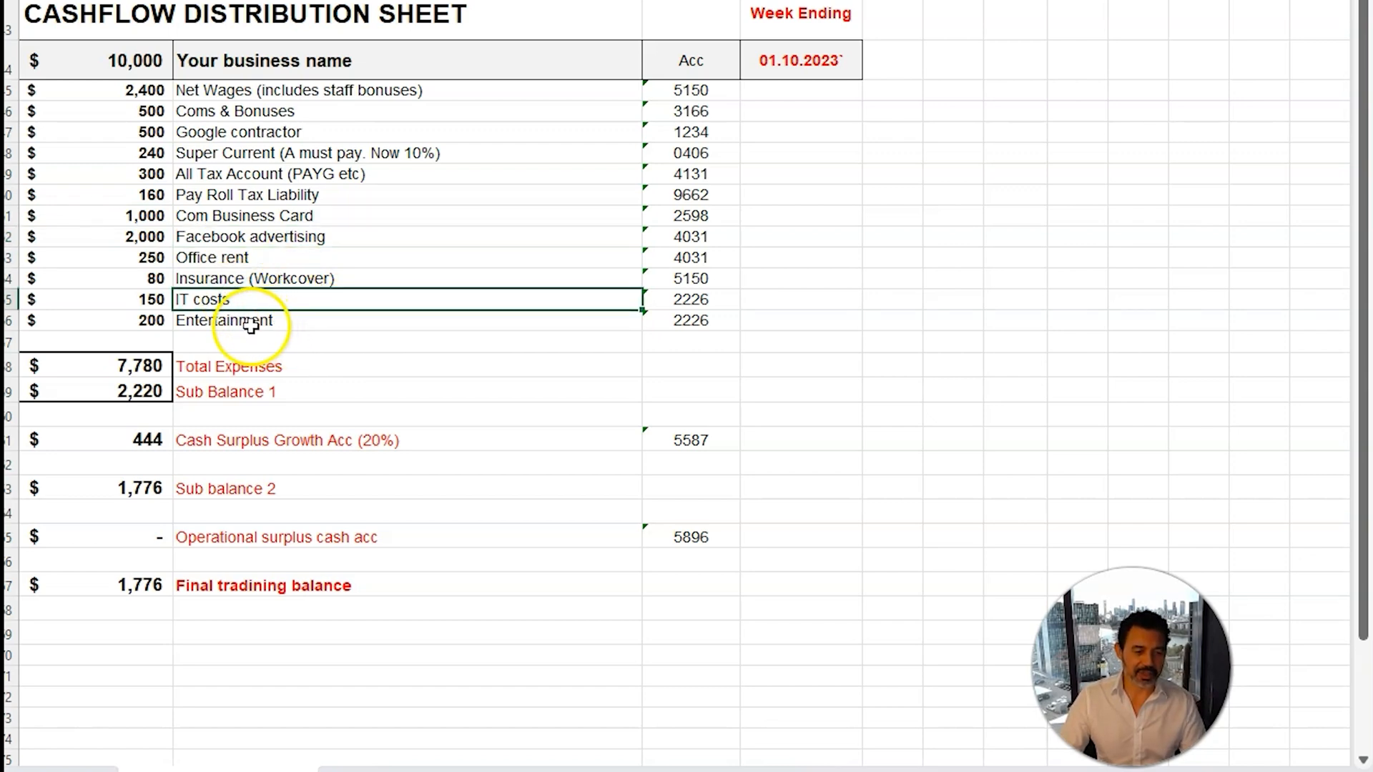
{"action": "left_click_drag", "start_coordinate": [143, 91], "coordinate": [167, 318]}
{"action": "left_click", "coordinate": [319, 365]}
{"action": "key", "text": "Left"}
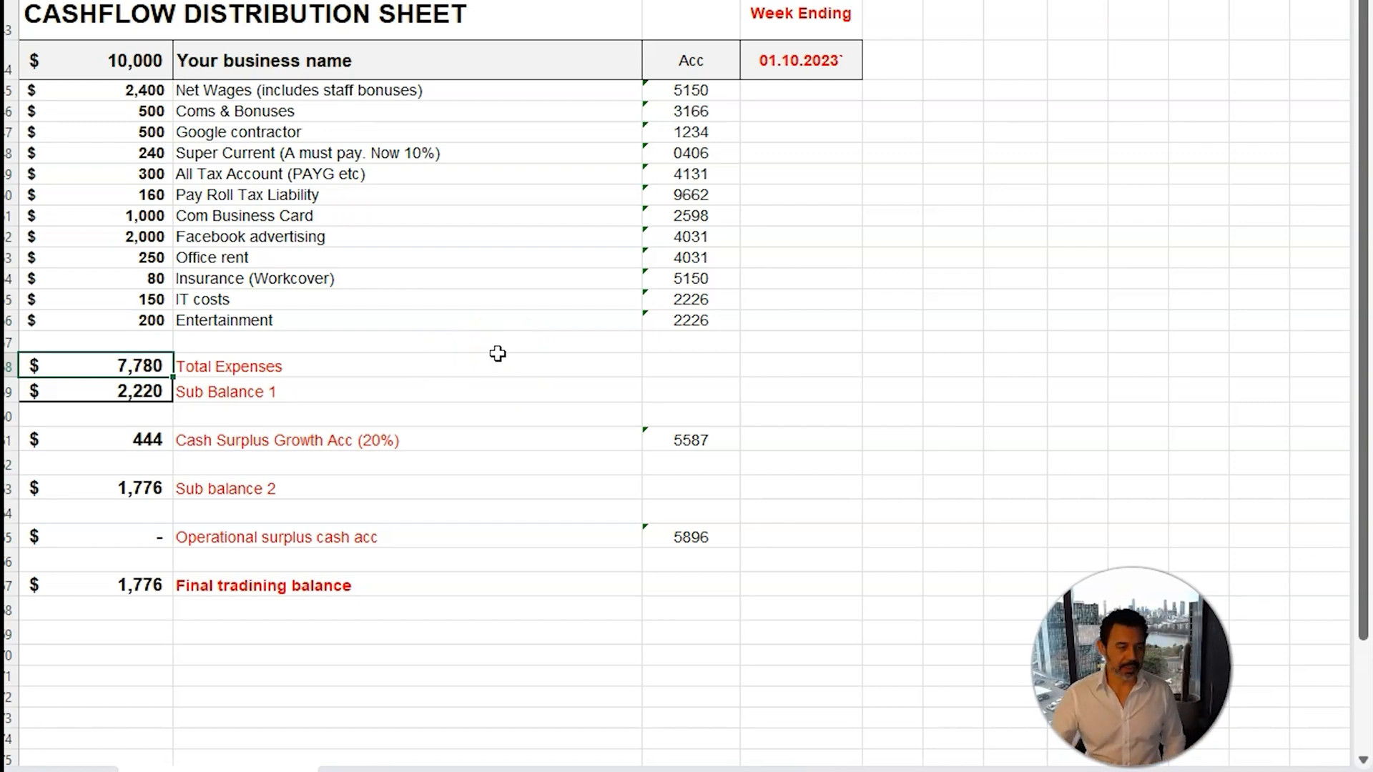
- Set the starting balance above the expense list to 5,000
{"action": "left_click", "coordinate": [123, 53]}
{"action": "type", "text": "5"}
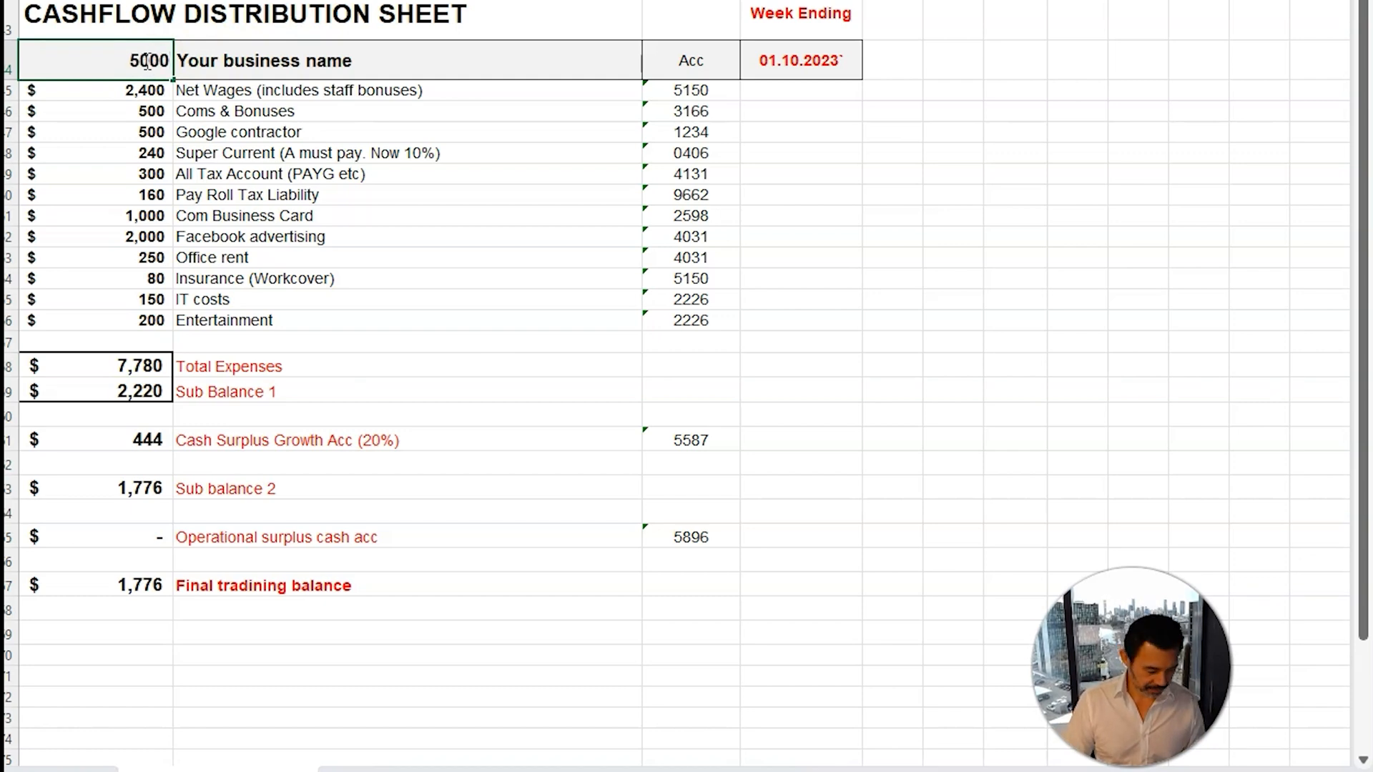
{"action": "key", "text": "Return"}
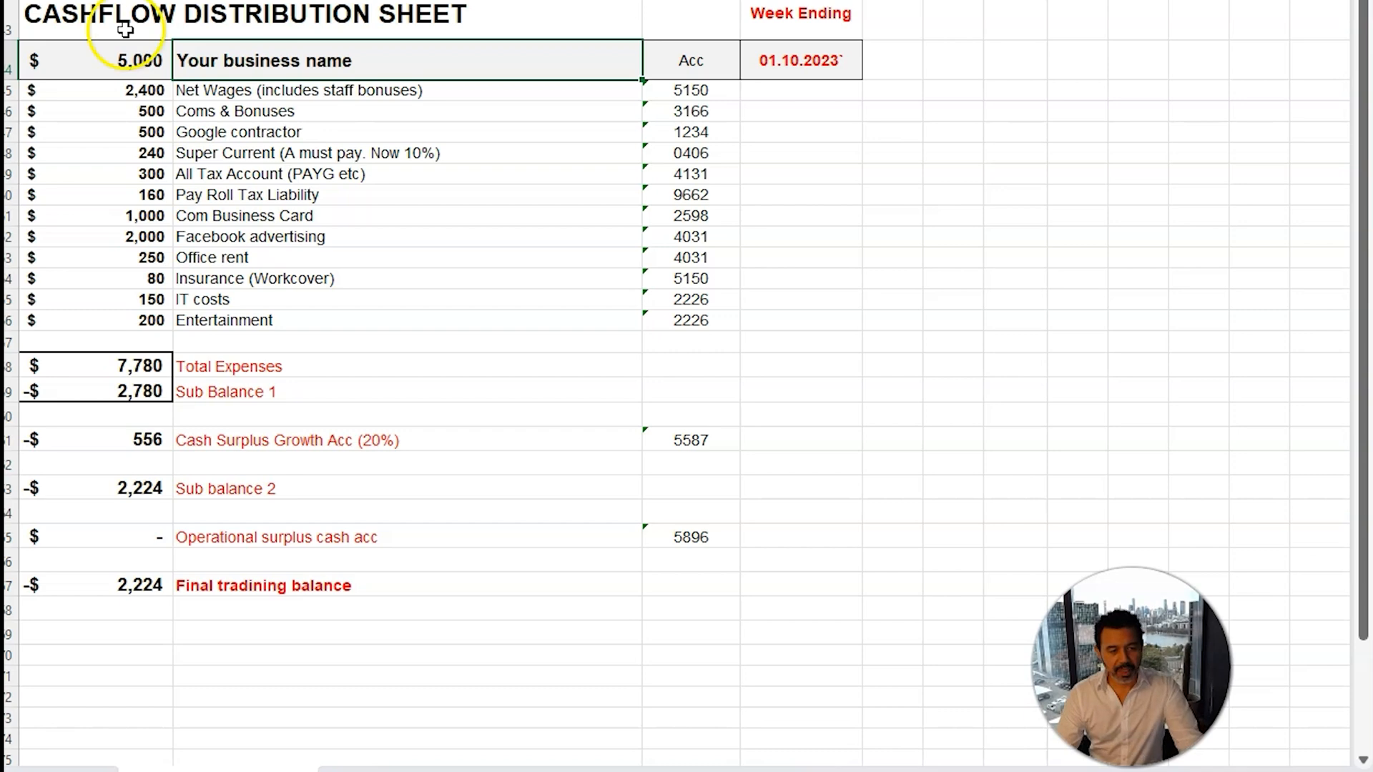
- Set the starting balance back to 10,000
{"action": "left_click", "coordinate": [99, 60]}
{"action": "type", "text": "10"}
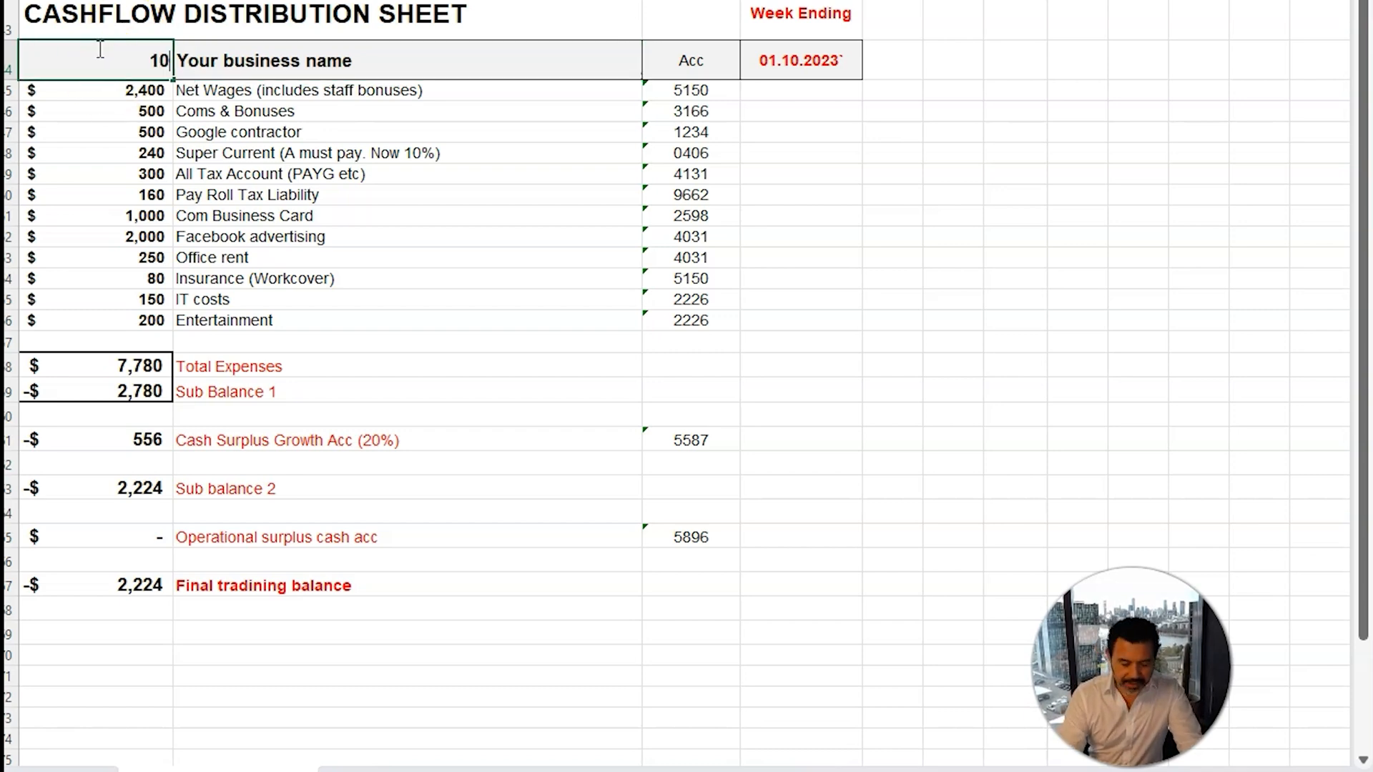
{"action": "type", "text": ",000"}
{"action": "key", "text": "Tab"}
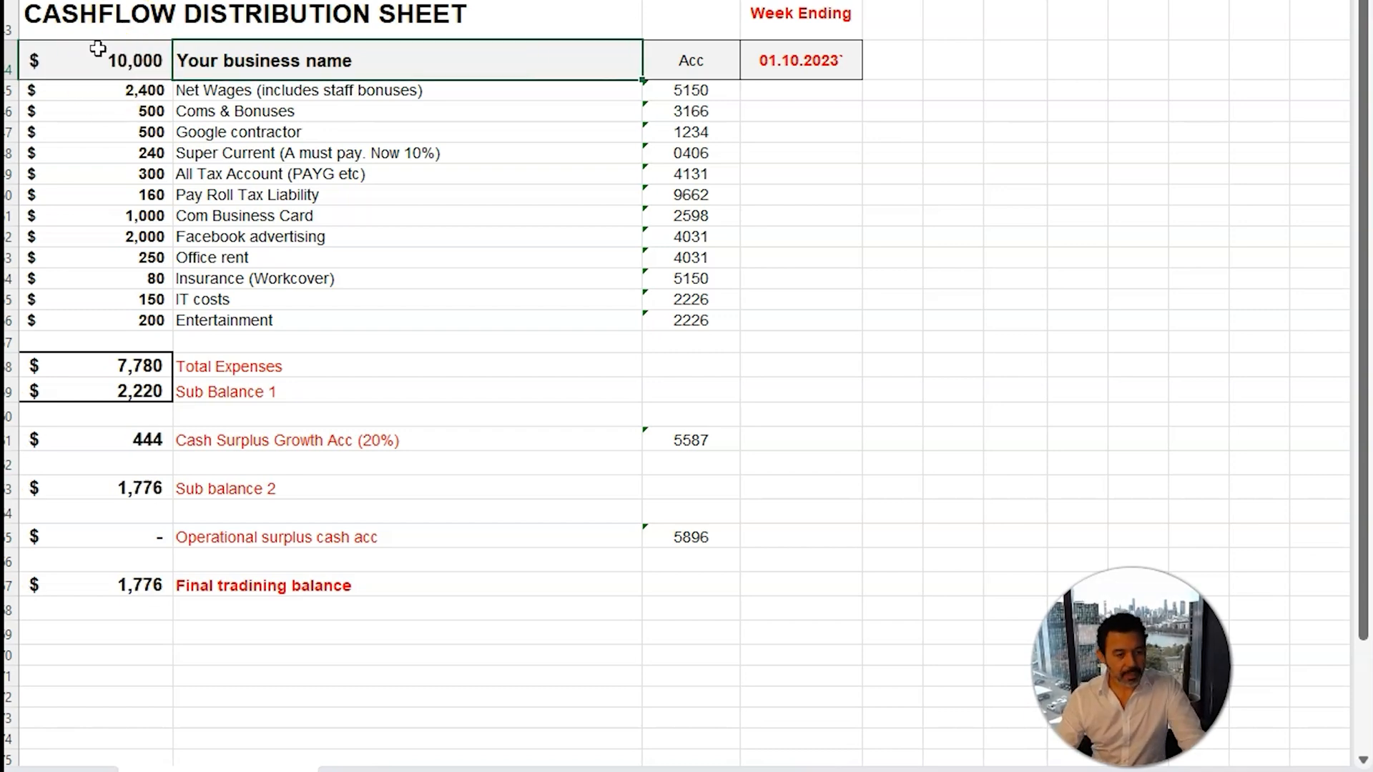
- Compare the starting balance with Sub Balance 1 and check how it leads to the Cash Surplus Growth Acc
{"action": "left_click", "coordinate": [135, 446]}
{"action": "left_click", "coordinate": [123, 391]}
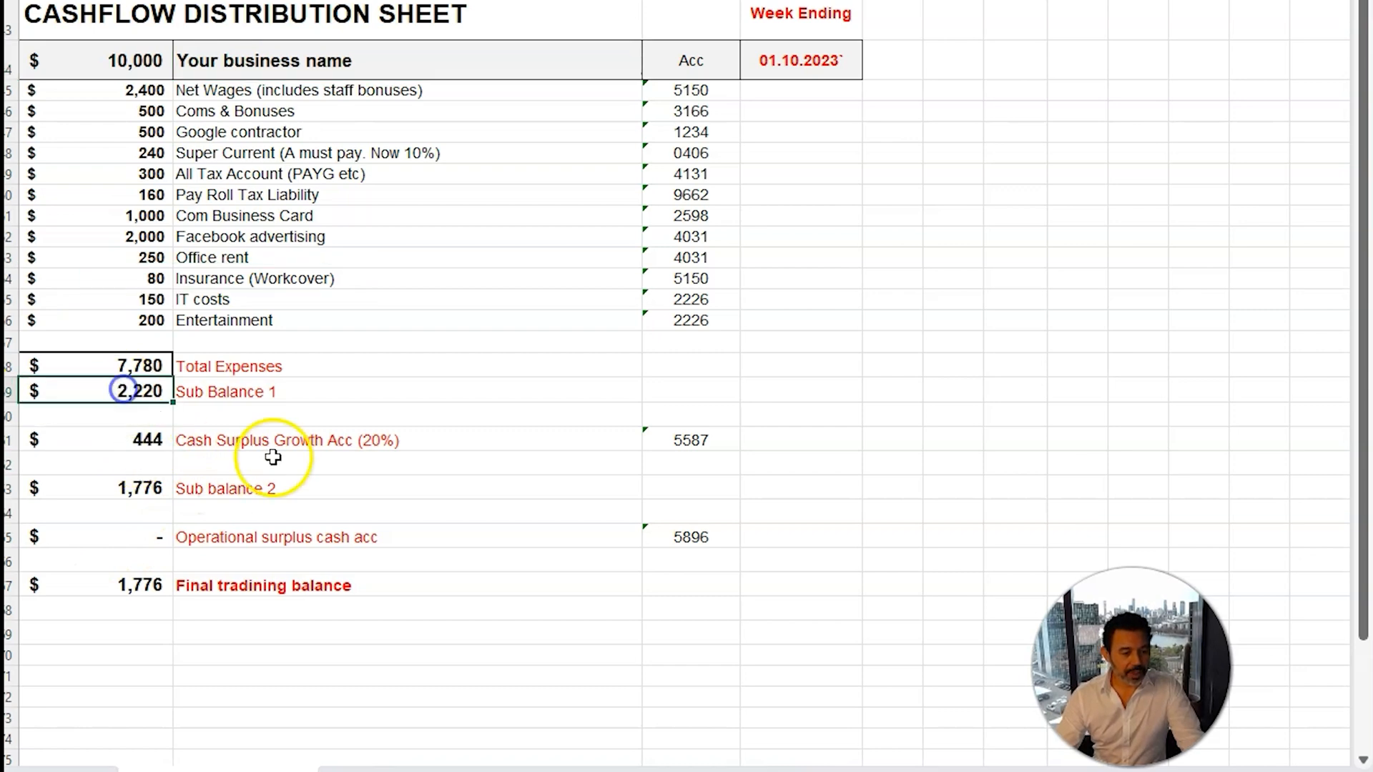
{"action": "left_click", "coordinate": [373, 486]}
{"action": "left_click", "coordinate": [236, 444]}
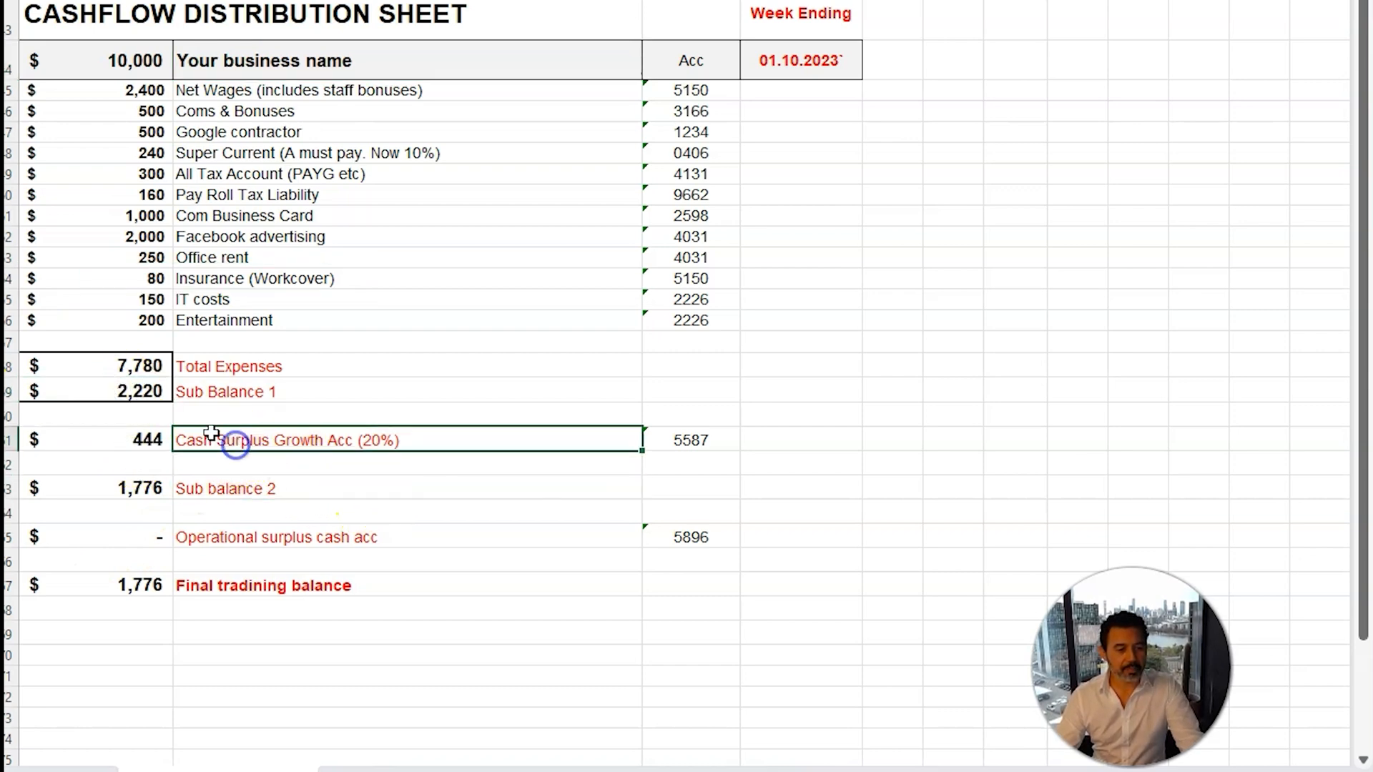
{"action": "left_click", "coordinate": [137, 390]}
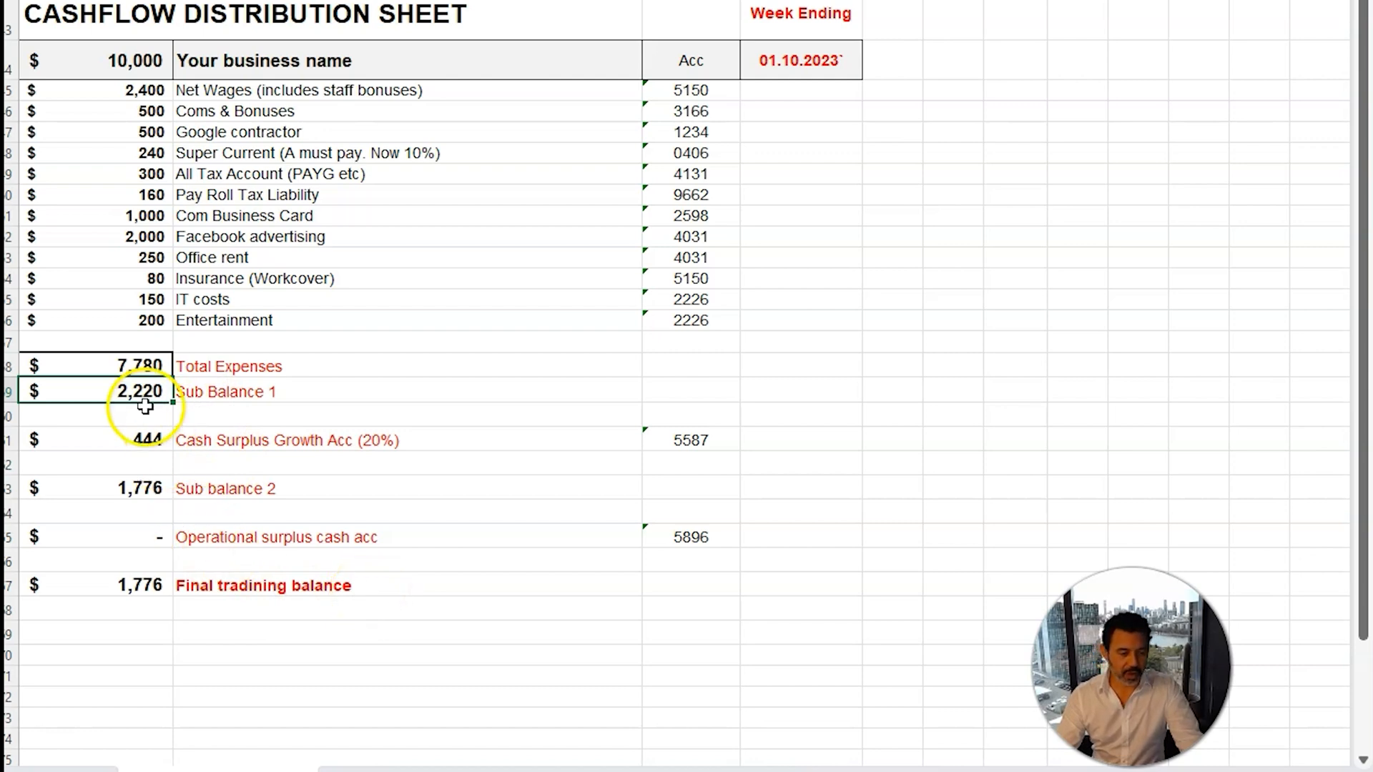
{"action": "left_click", "coordinate": [104, 63]}
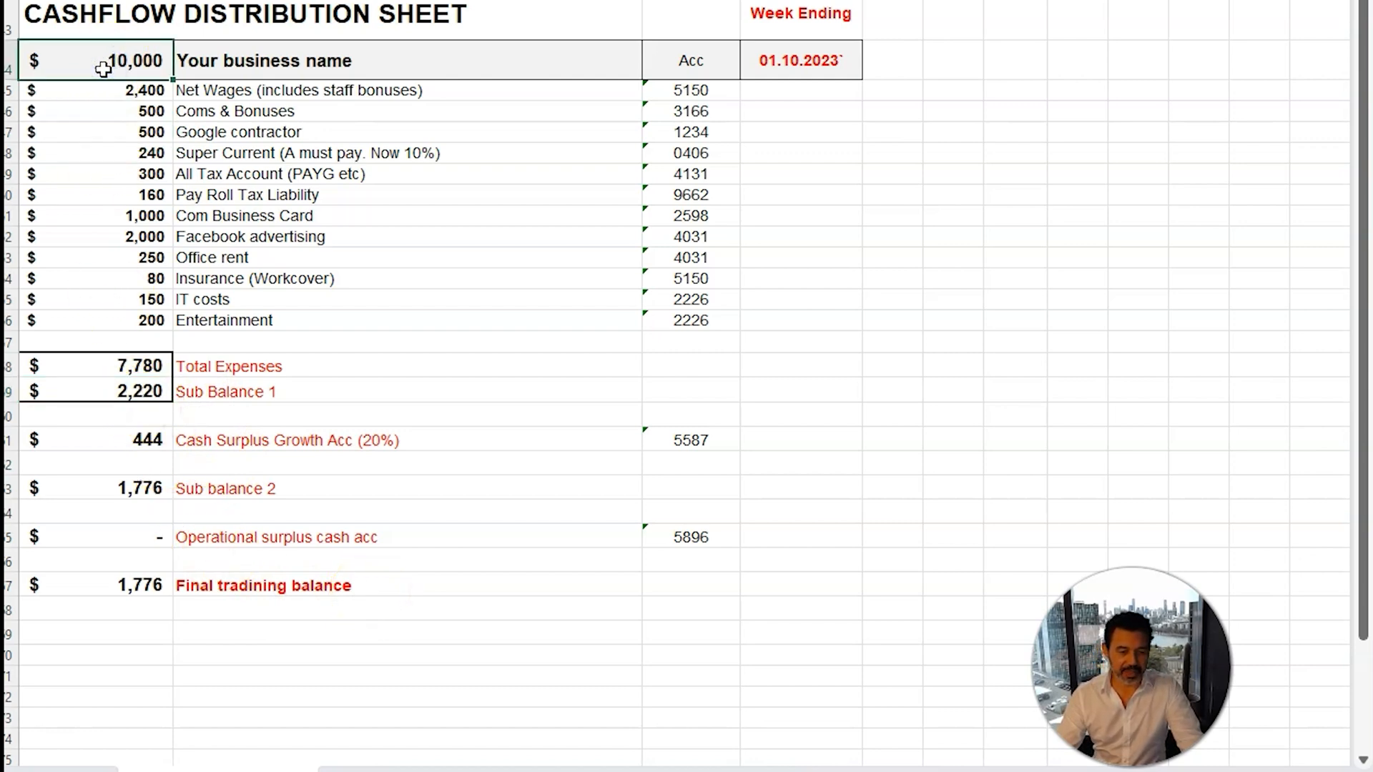
{"action": "left_click", "coordinate": [160, 392]}
{"action": "left_click", "coordinate": [126, 67]}
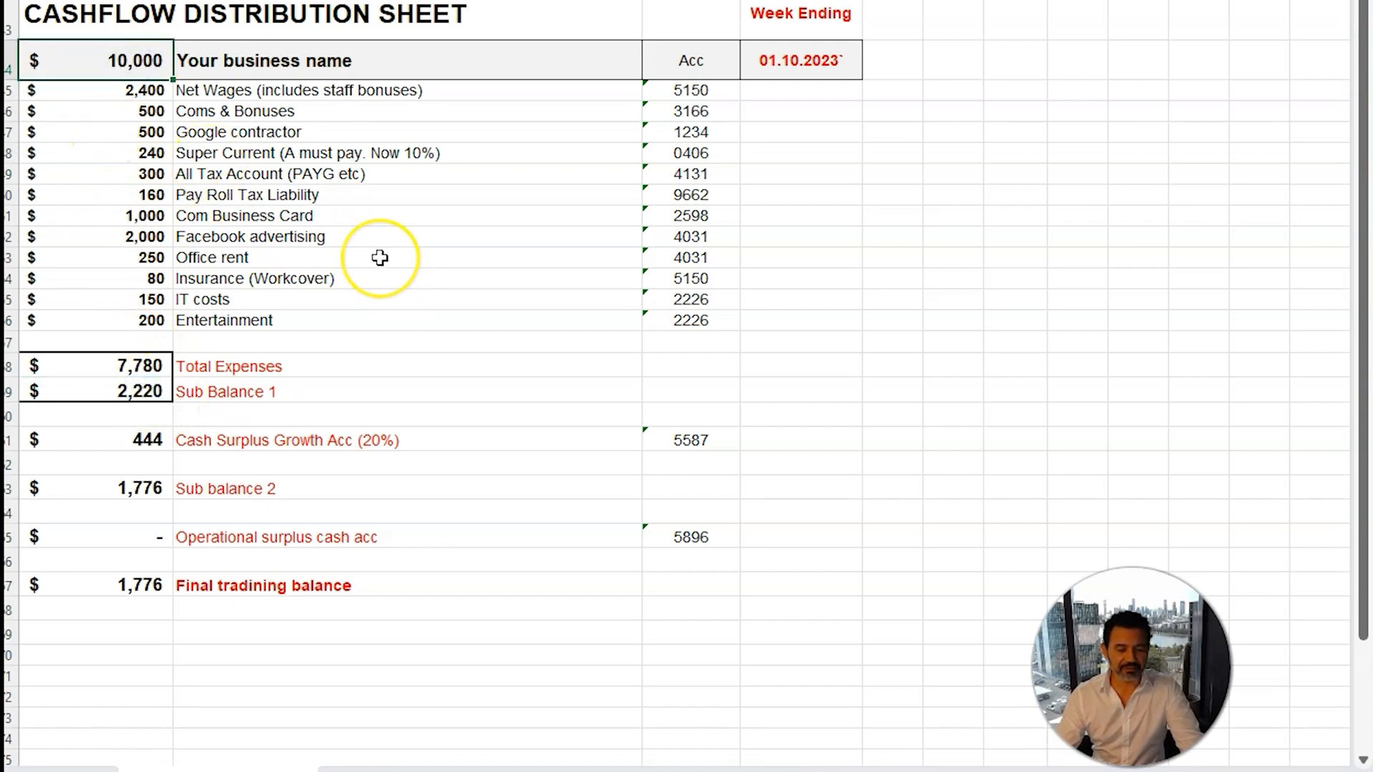
{"action": "left_click", "coordinate": [82, 392]}
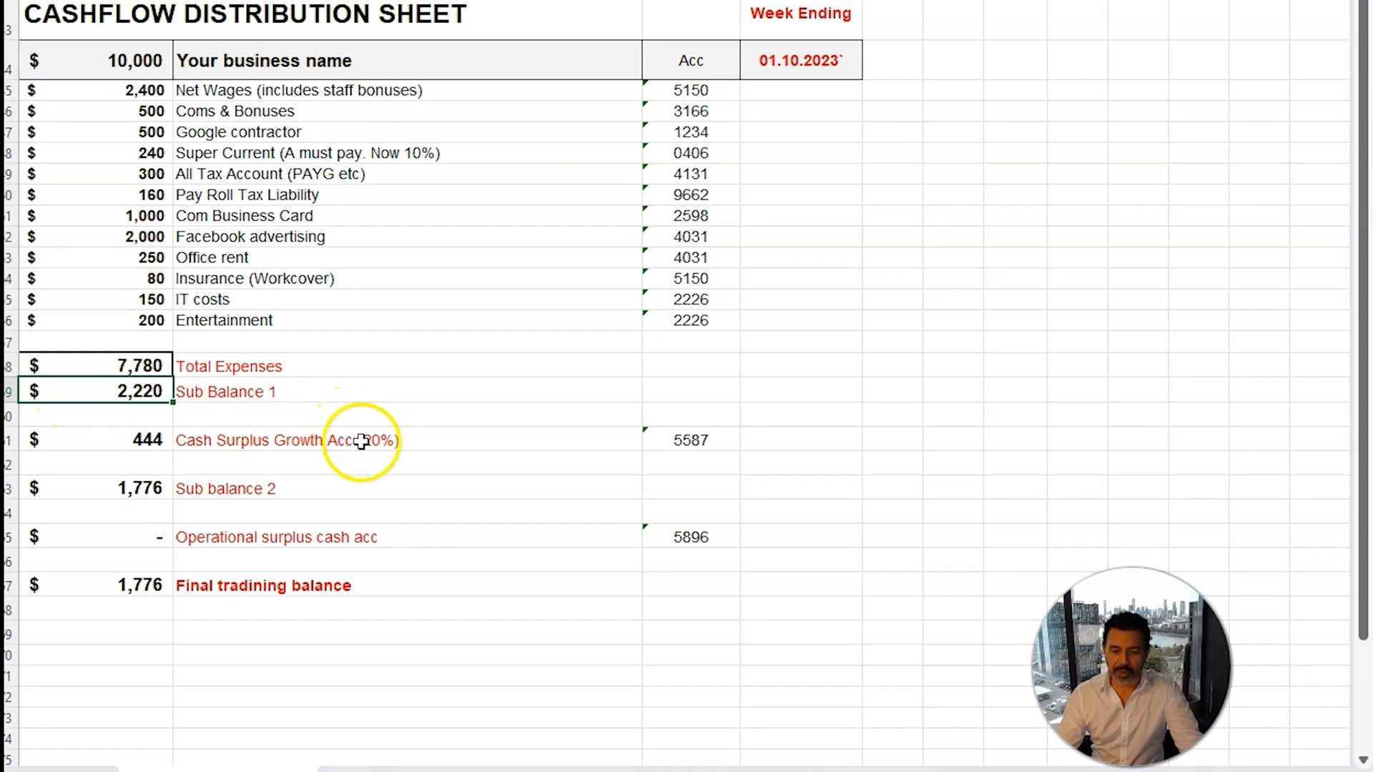
- Examine the 20% Cash Surplus Growth Acc allocation from Sub Balance 1 and the account assigned to it
{"action": "left_click", "coordinate": [337, 439]}
{"action": "left_click", "coordinate": [127, 392]}
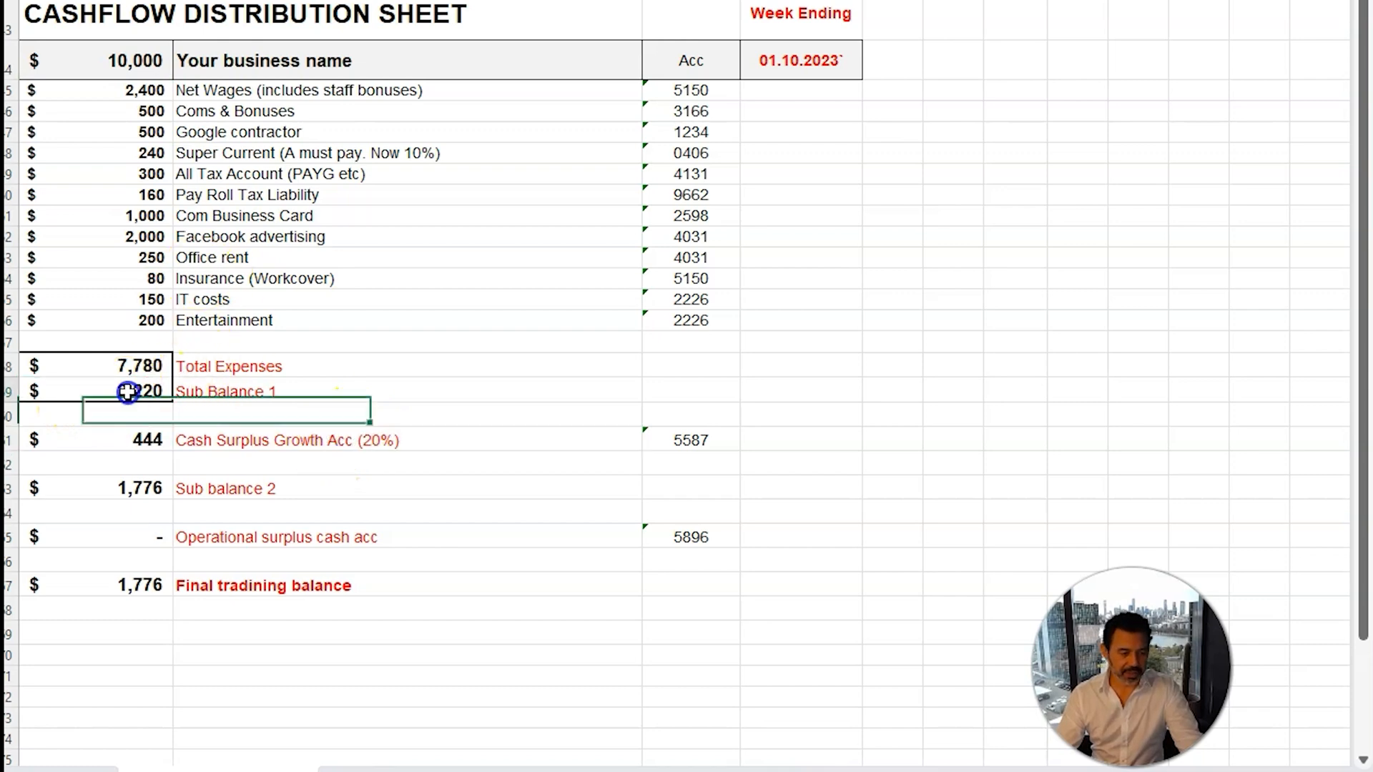
{"action": "left_click", "coordinate": [146, 439]}
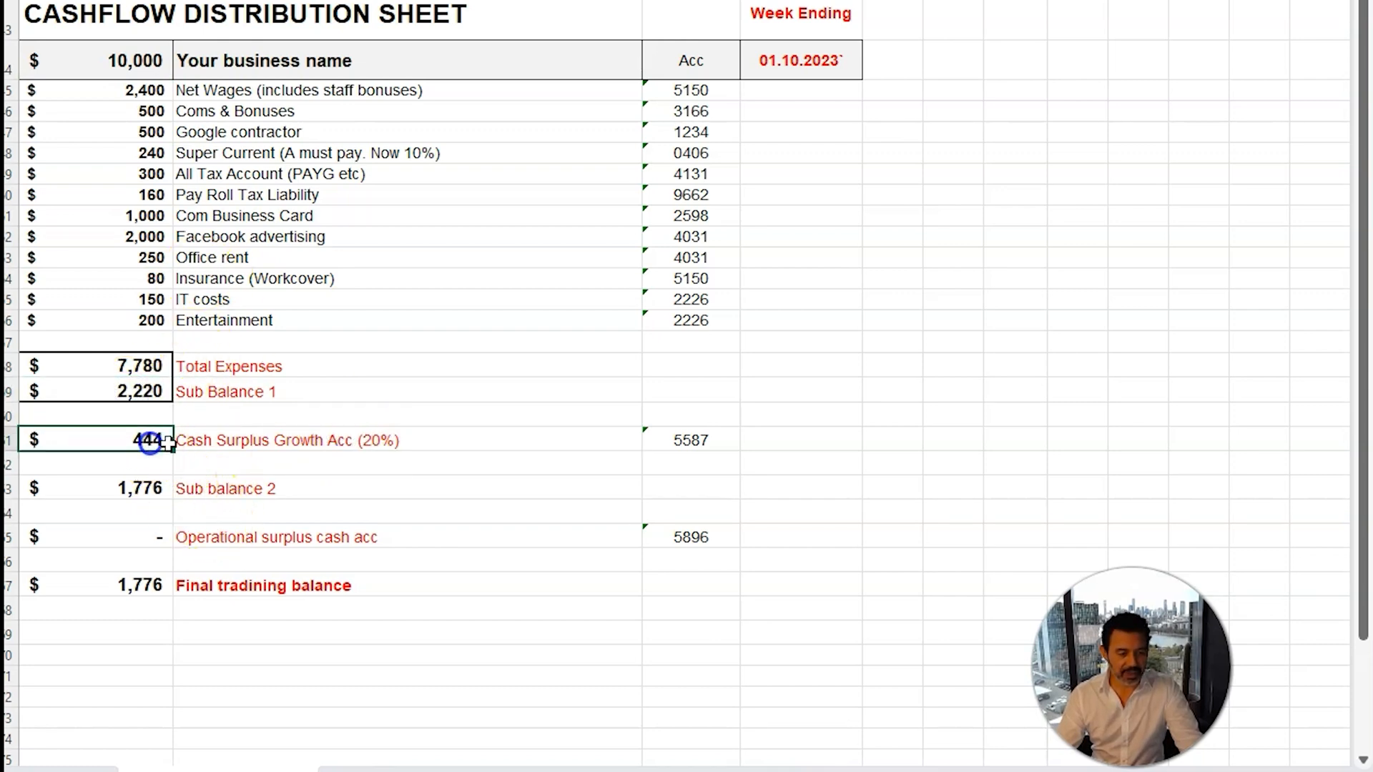
{"action": "left_click", "coordinate": [375, 444]}
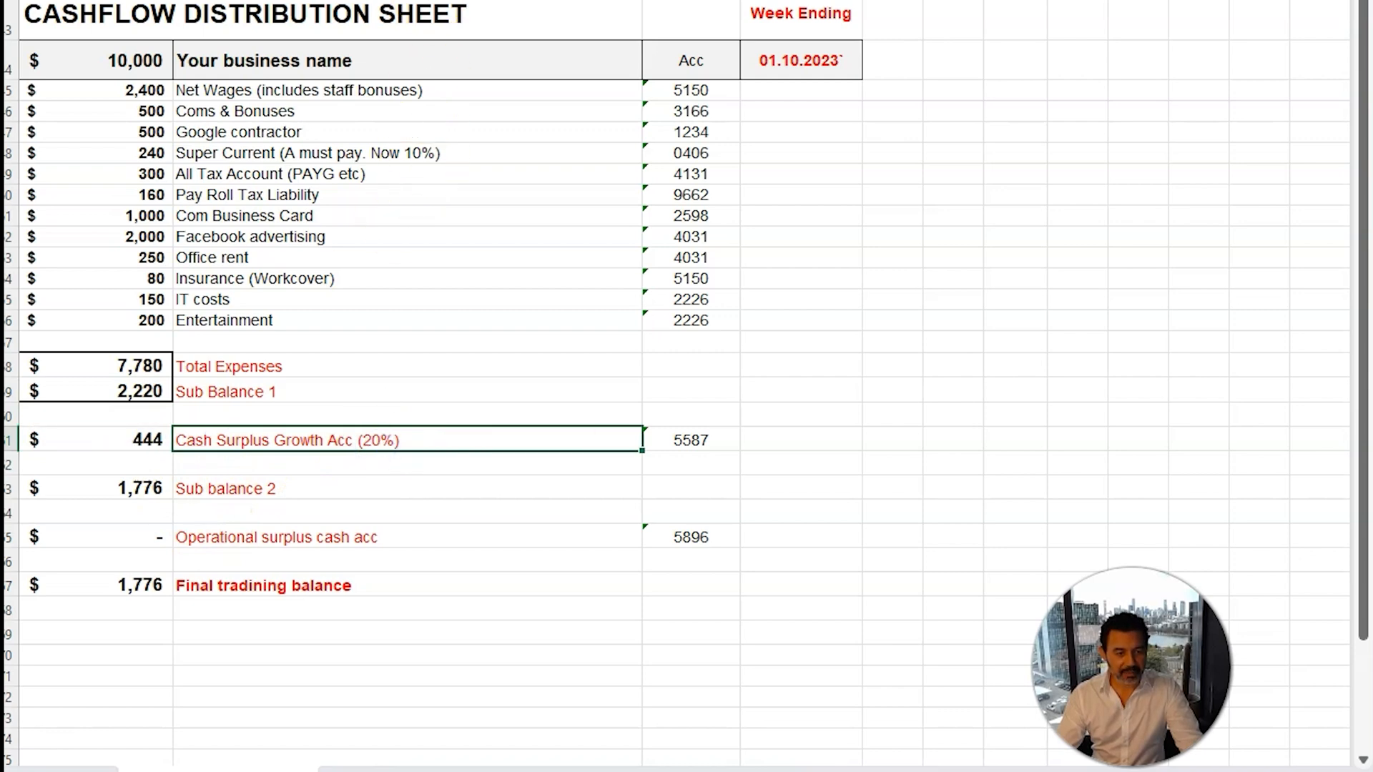
{"action": "left_click", "coordinate": [125, 442]}
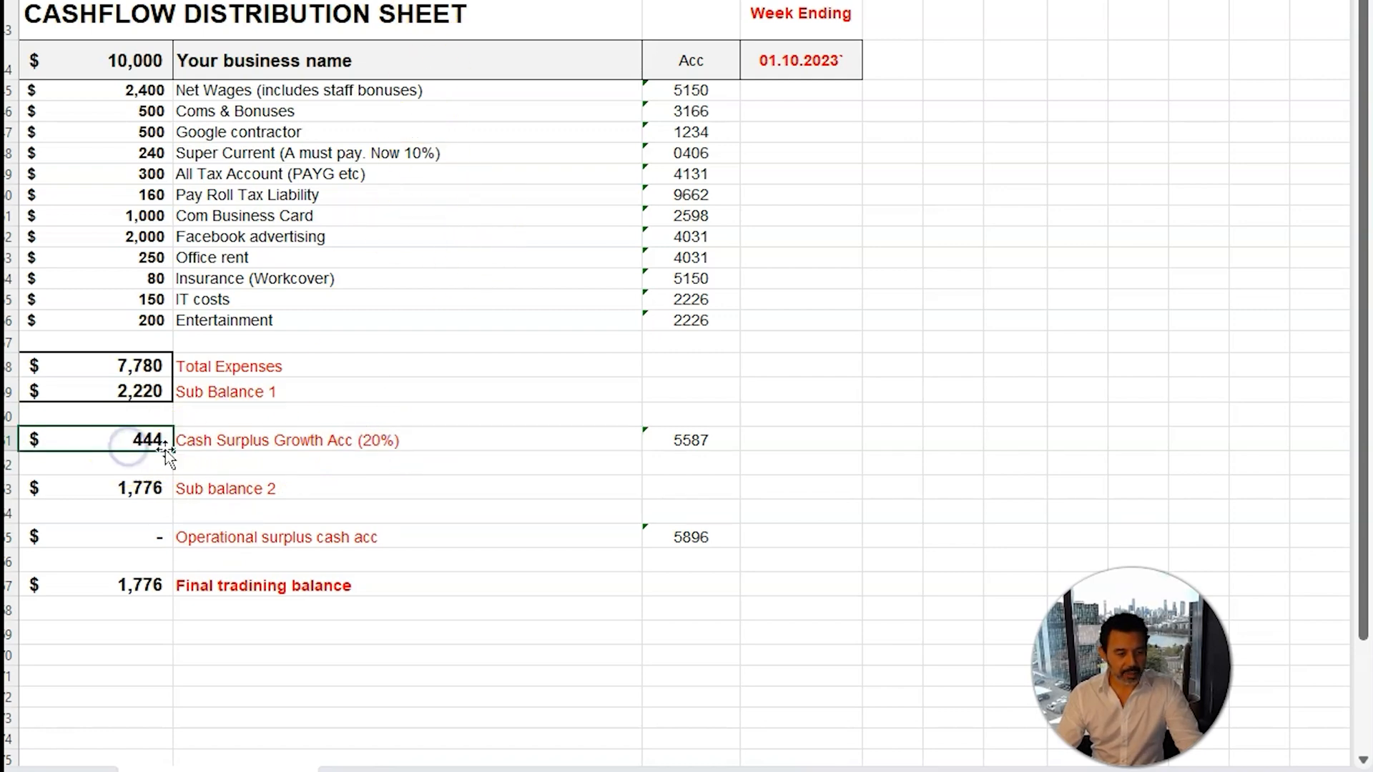
{"action": "left_click", "coordinate": [250, 450]}
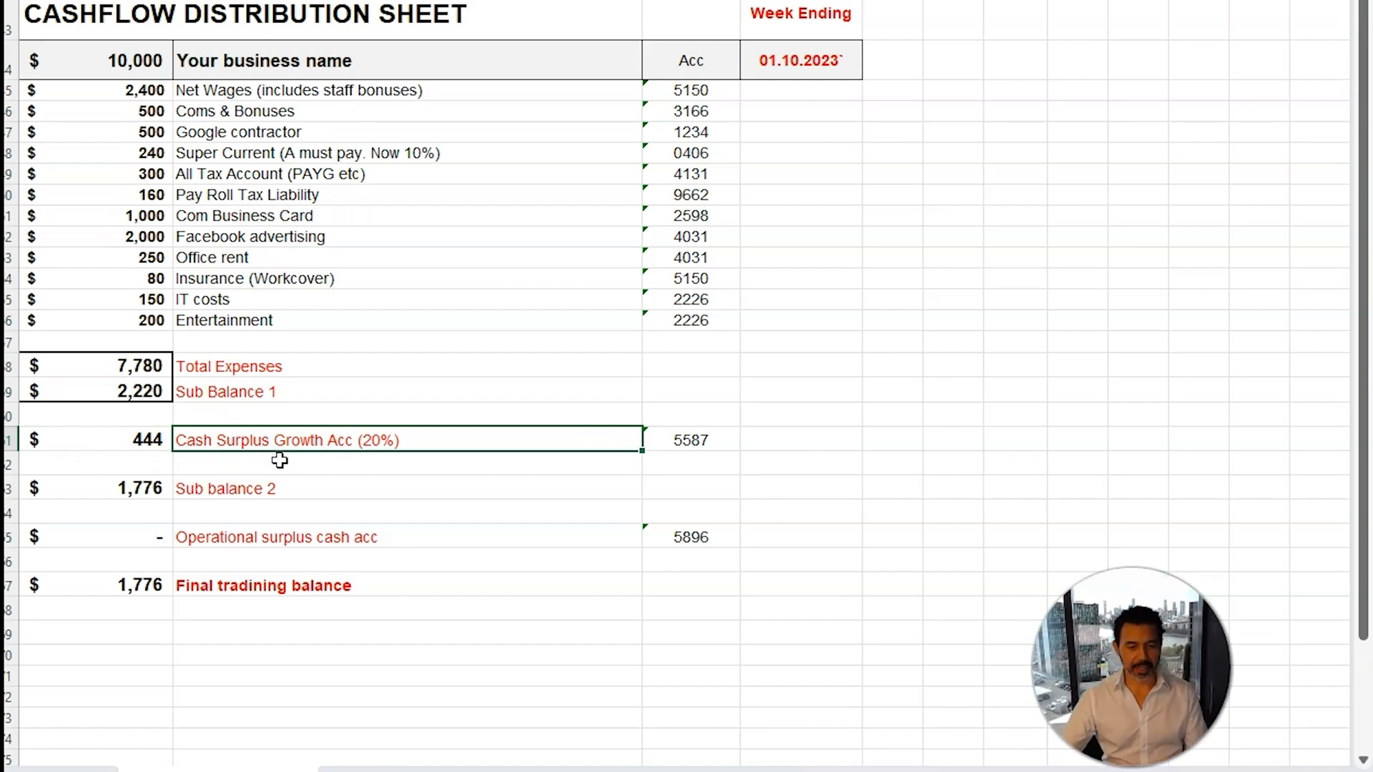
{"action": "left_click", "coordinate": [701, 438]}
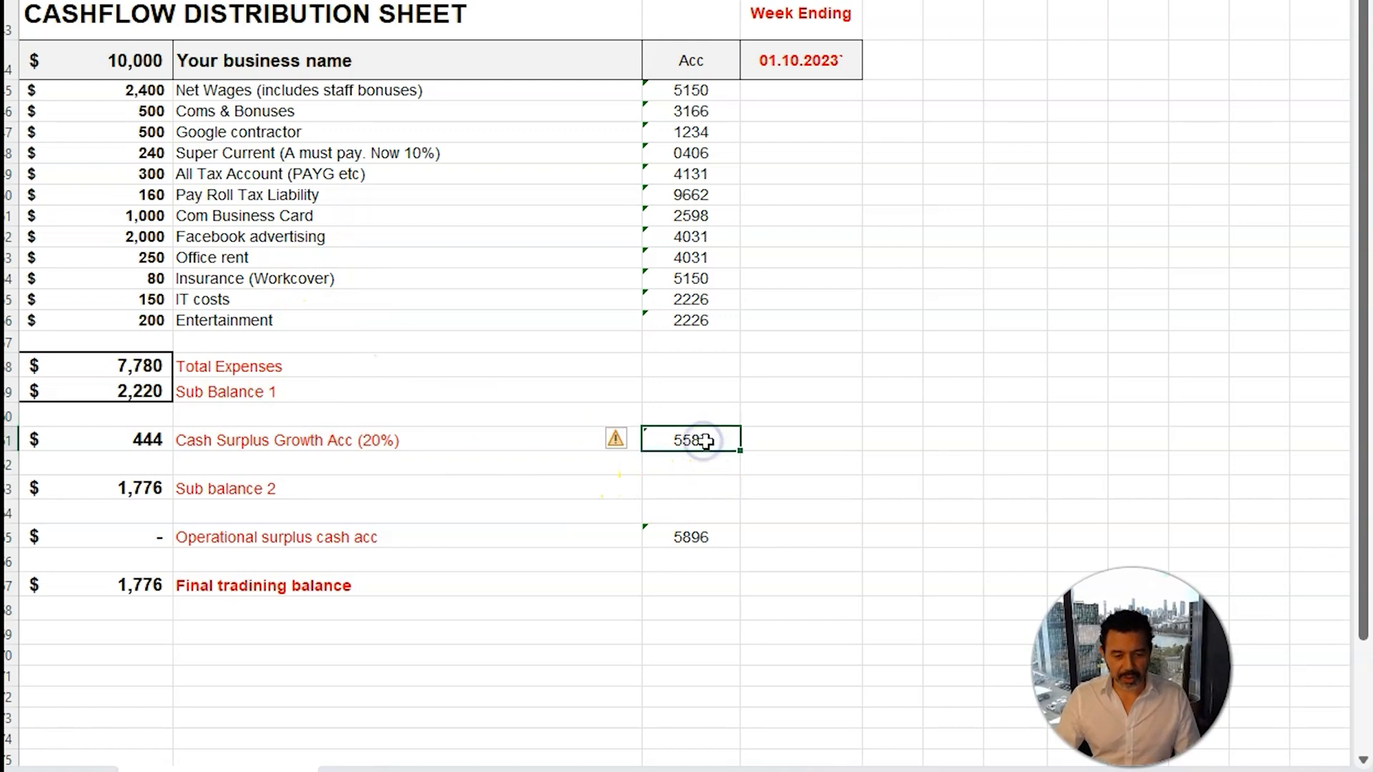
- Review the Sub balance 2 and Operational surplus cash acc rows together with the assigned accounts in the Acc column
{"action": "left_click", "coordinate": [289, 488]}
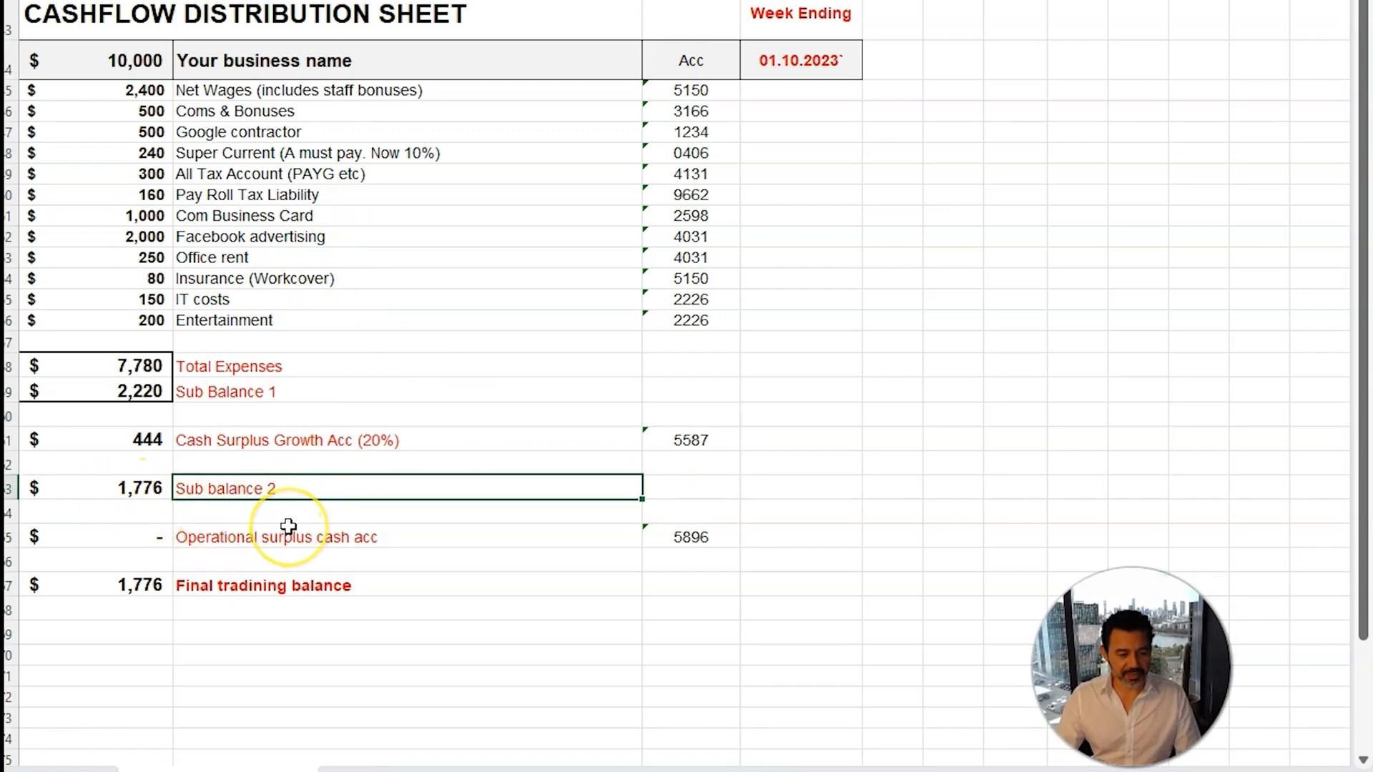
{"action": "left_click", "coordinate": [230, 535]}
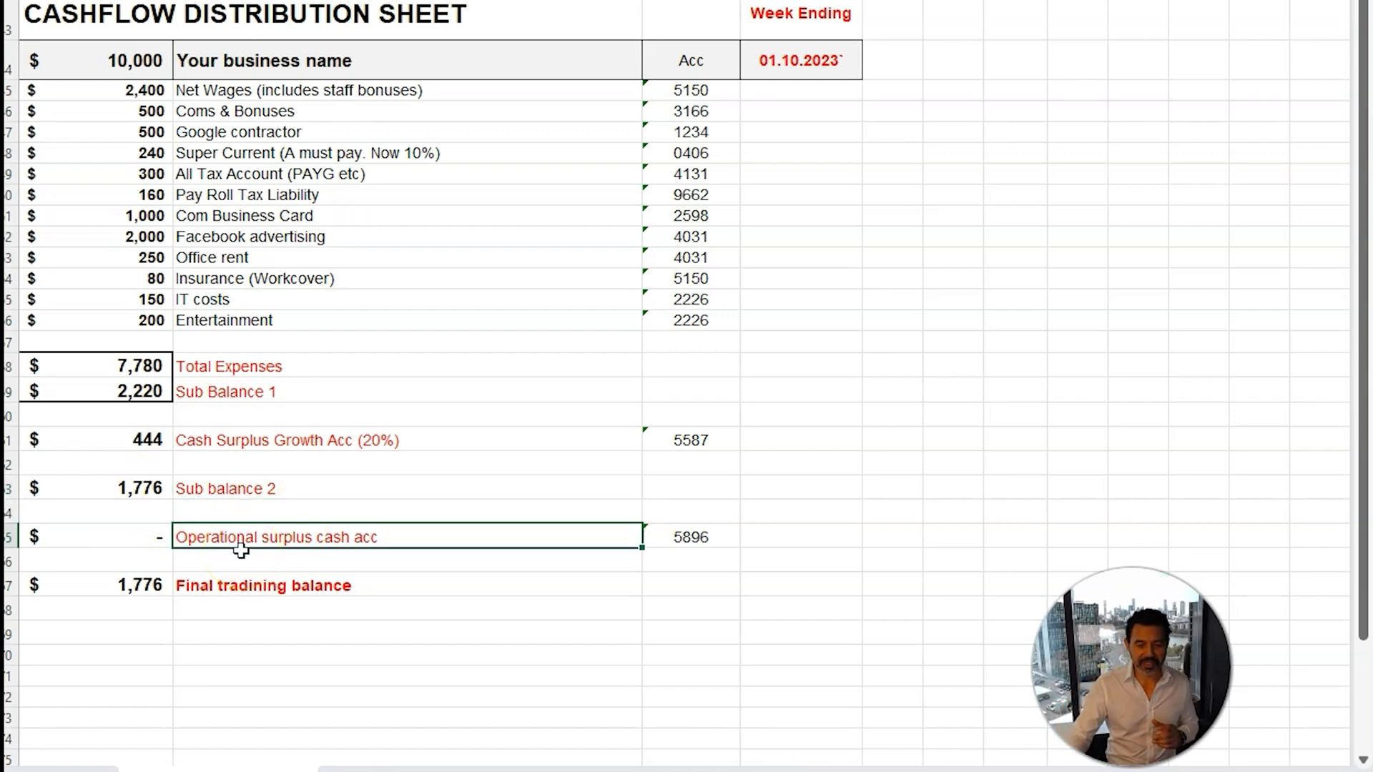
{"action": "left_click", "coordinate": [656, 540]}
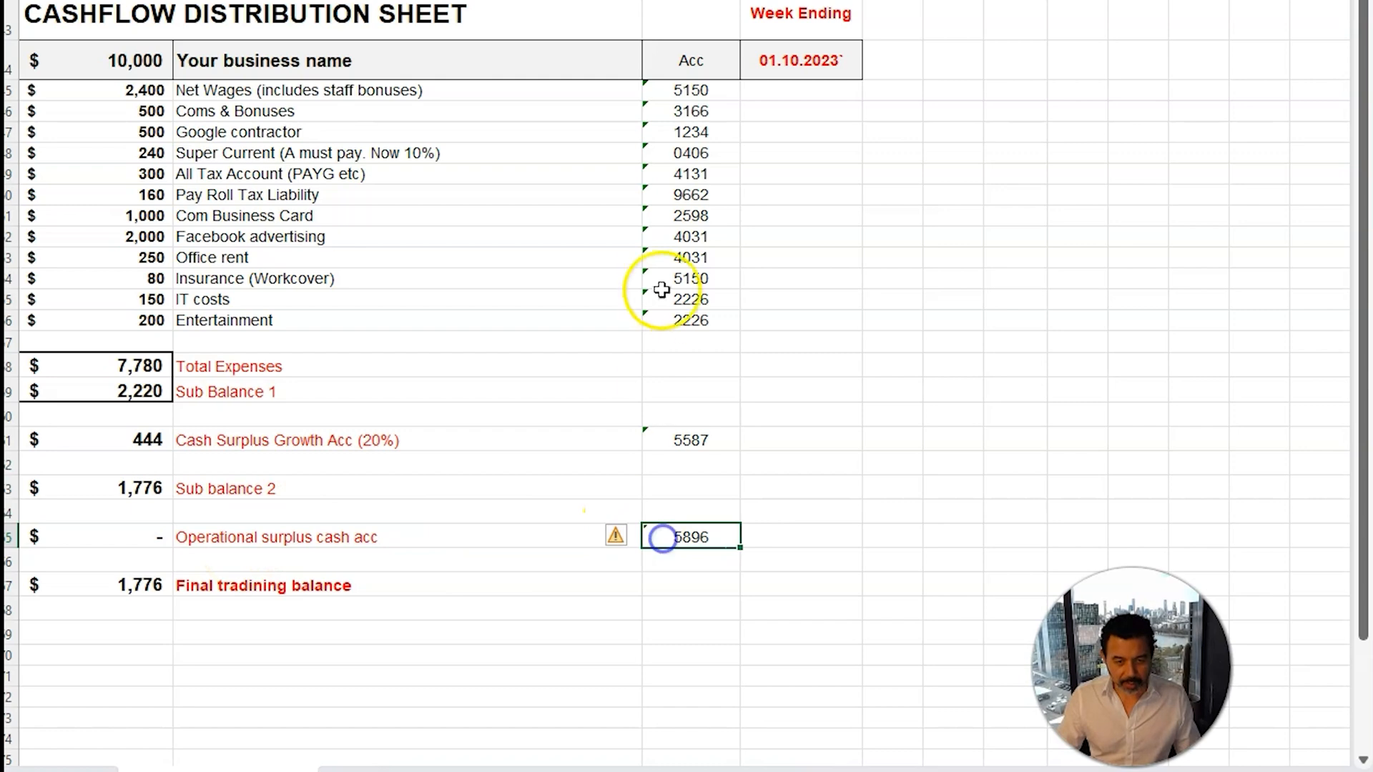
{"action": "left_click_drag", "start_coordinate": [699, 109], "coordinate": [687, 552]}
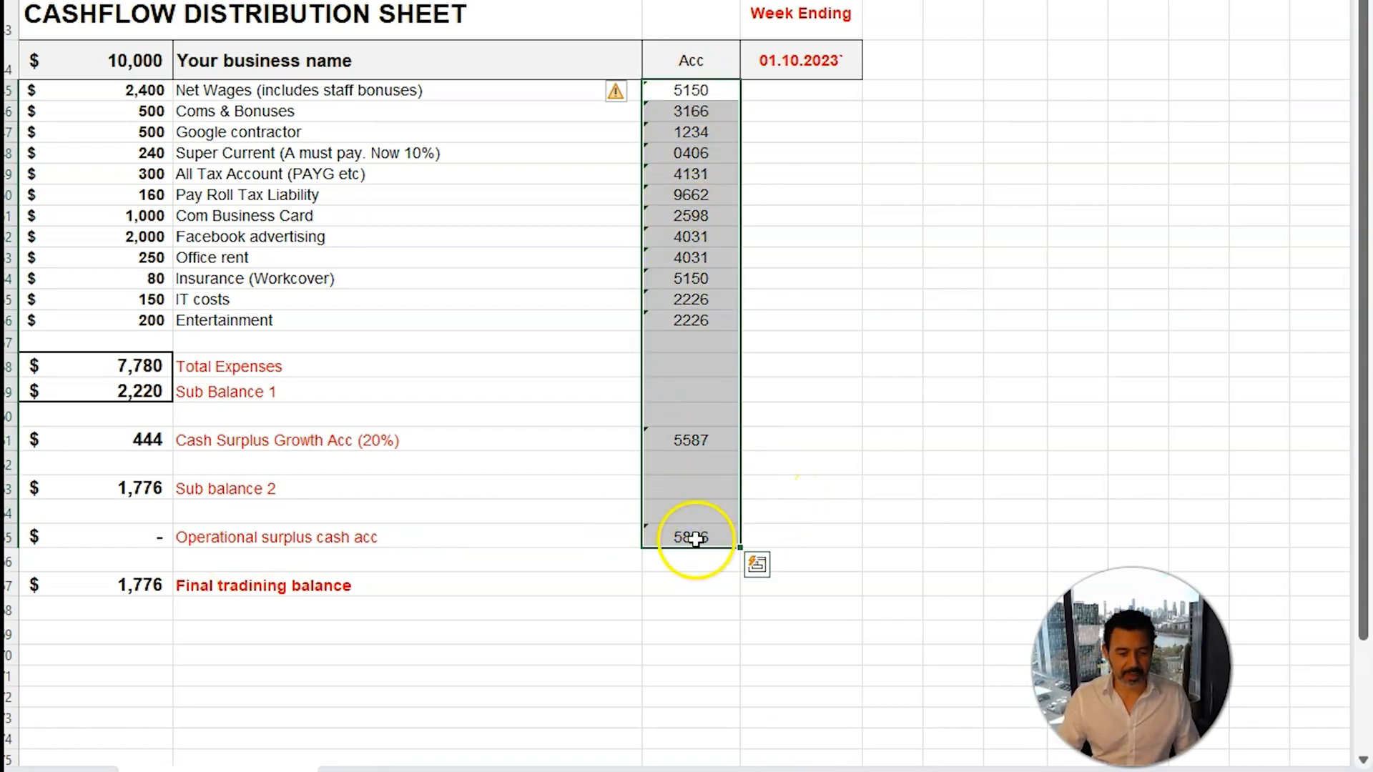
{"action": "left_click", "coordinate": [215, 490]}
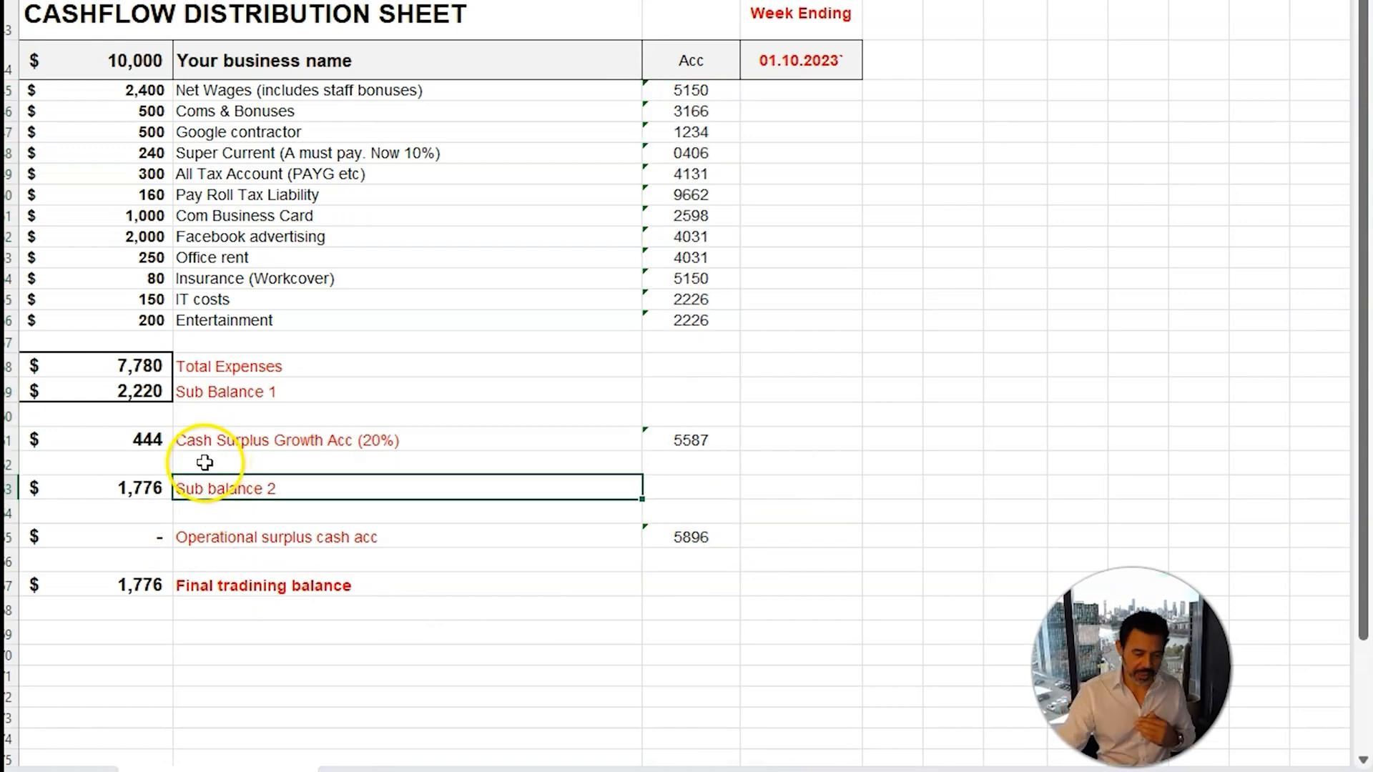
{"action": "left_click", "coordinate": [802, 505]}
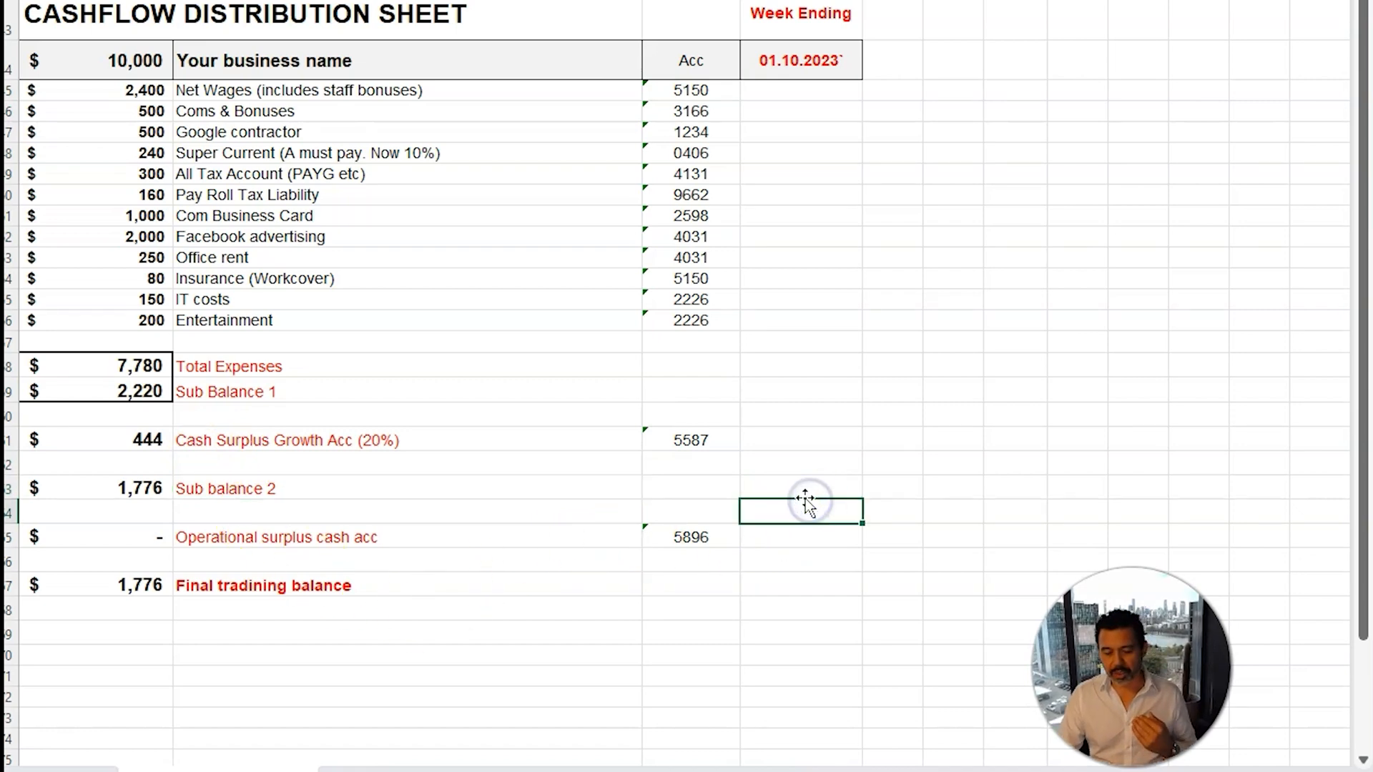
- Compare the Sub balance 2 amount with the Operational surplus cash acc amount and the starting balance
{"action": "left_click", "coordinate": [330, 677]}
{"action": "left_click", "coordinate": [163, 491]}
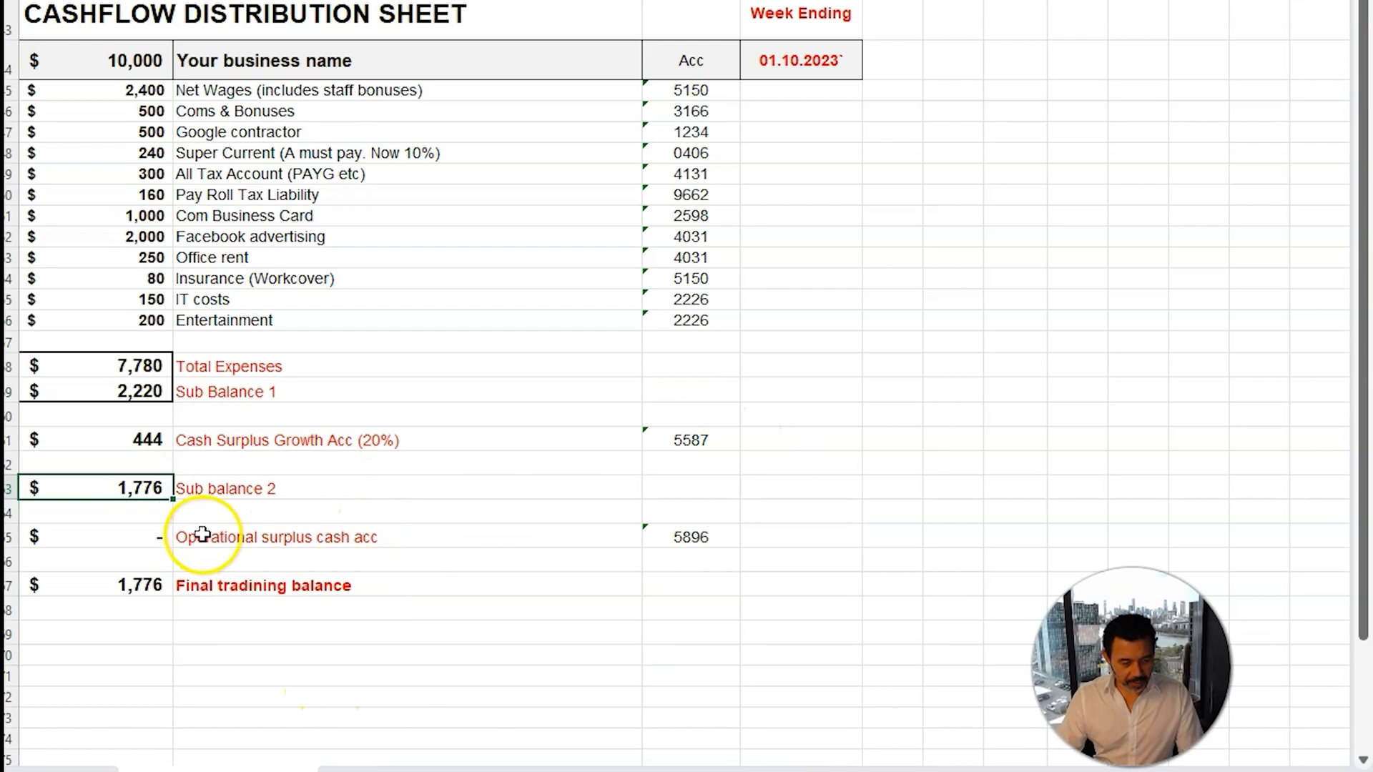
{"action": "left_click", "coordinate": [138, 538]}
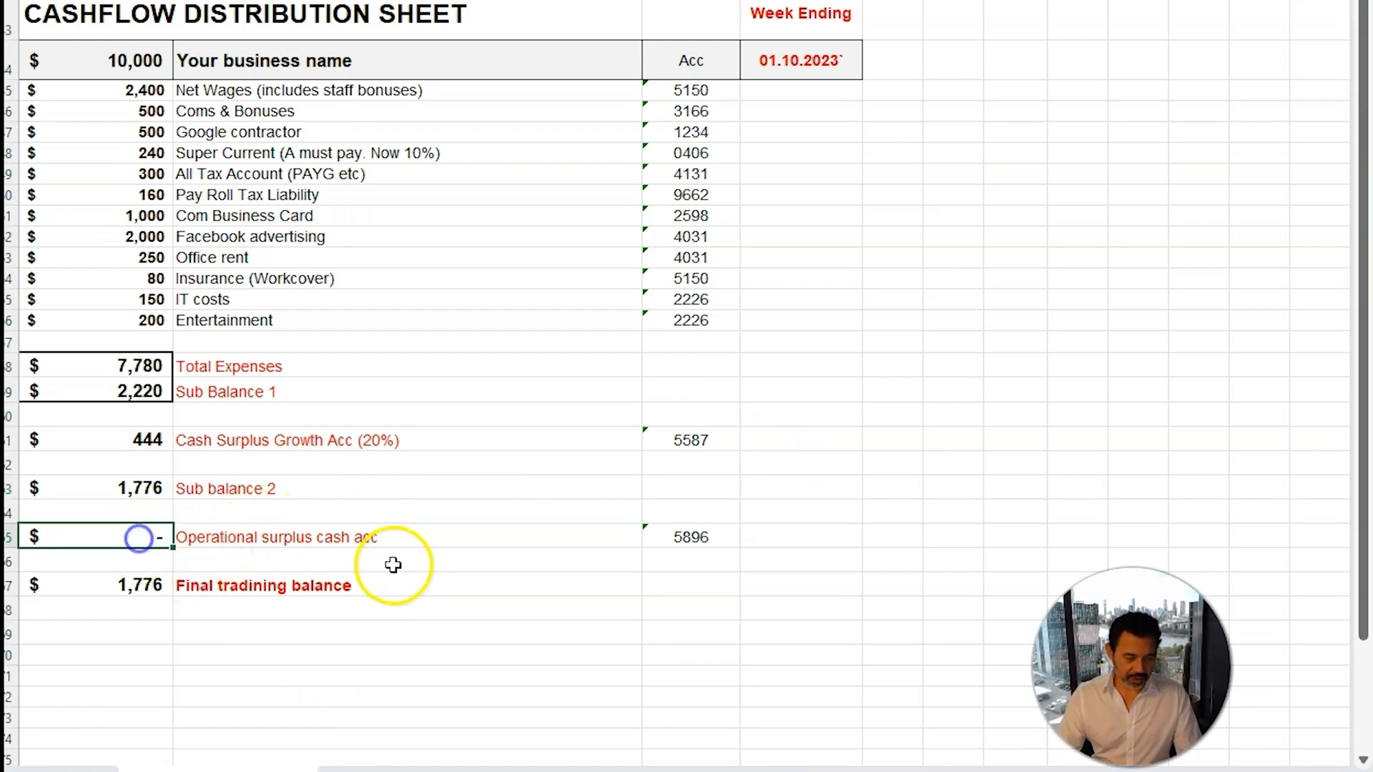
{"action": "left_click", "coordinate": [314, 550]}
{"action": "left_click", "coordinate": [677, 535]}
{"action": "left_click", "coordinate": [143, 487]}
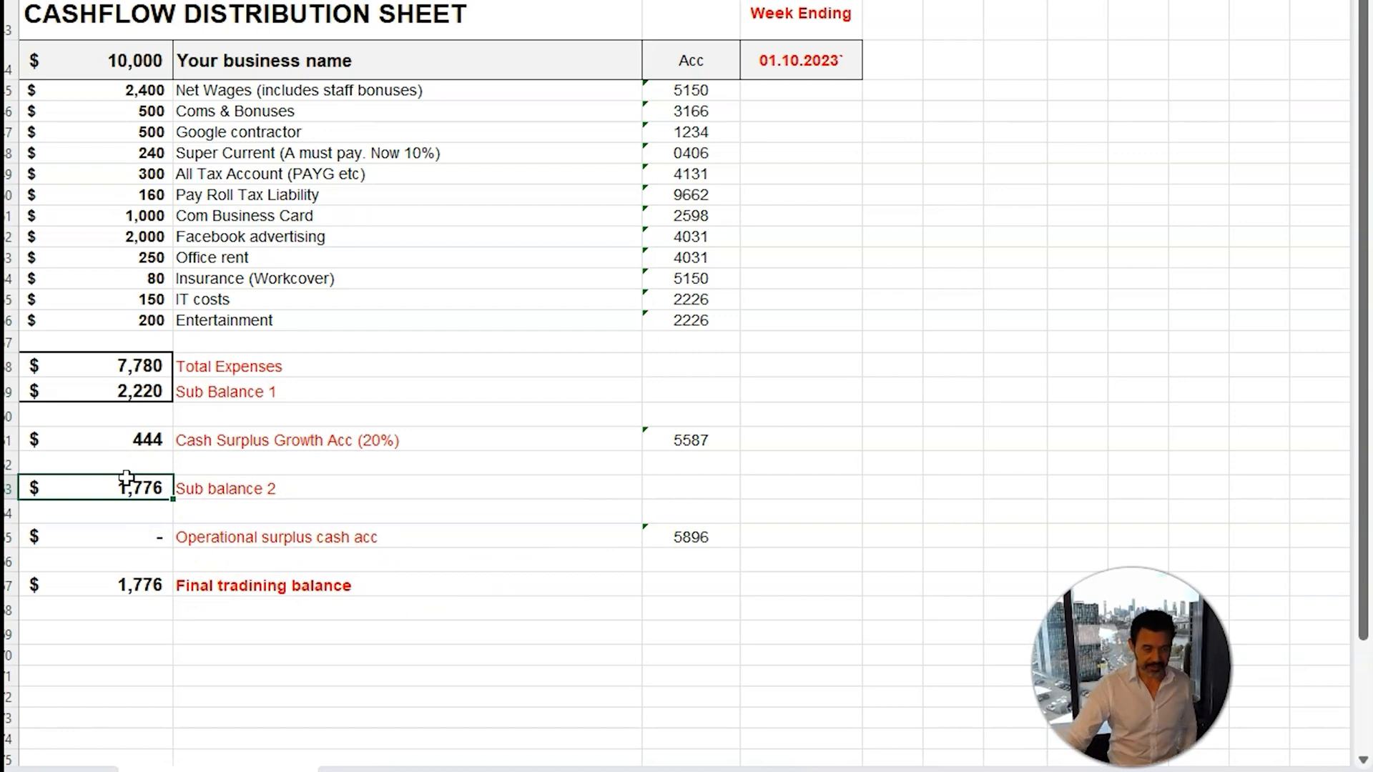
{"action": "left_click", "coordinate": [123, 60]}
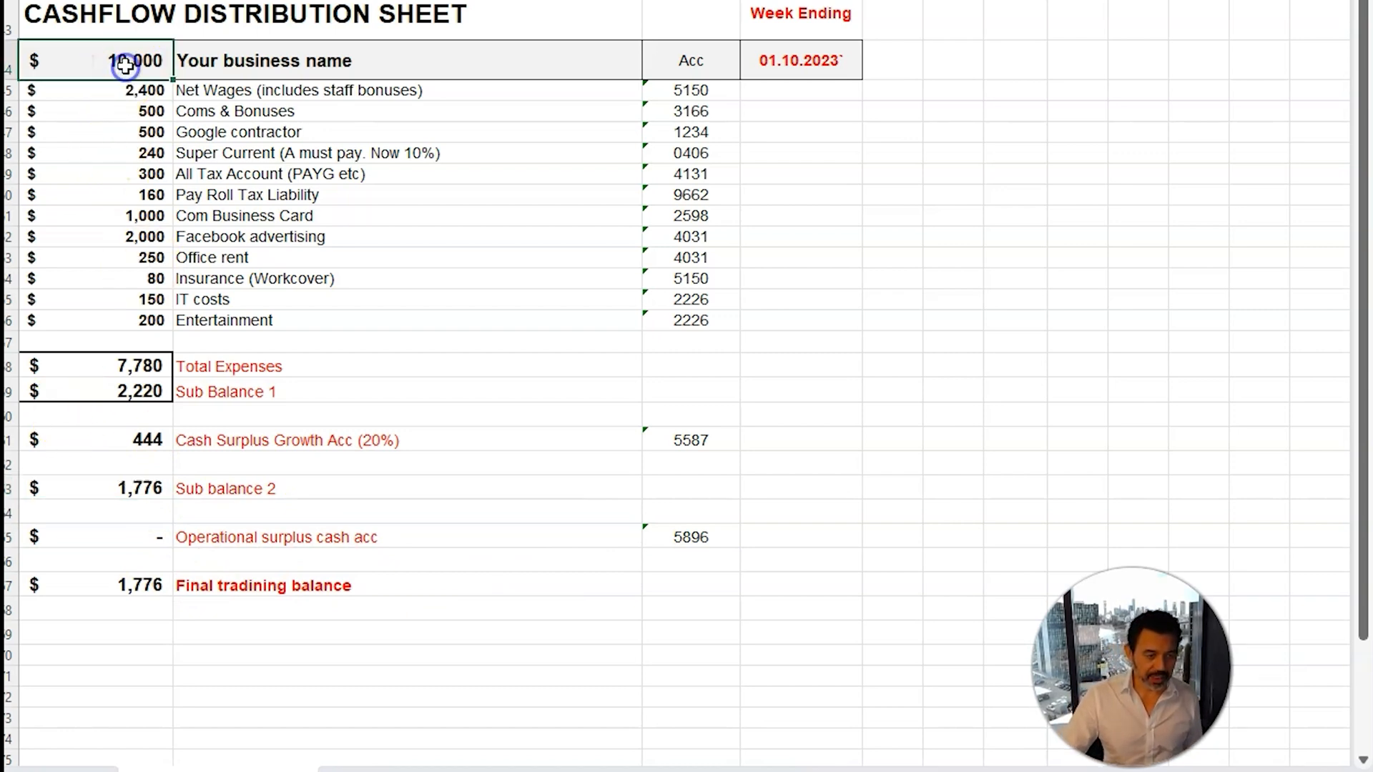
{"action": "left_click", "coordinate": [128, 489]}
{"action": "left_click", "coordinate": [130, 534]}
{"action": "left_click", "coordinate": [128, 489]}
- Set the starting balance above the expense list to 9,000
{"action": "left_click", "coordinate": [123, 61]}
{"action": "type", "text": "9"}
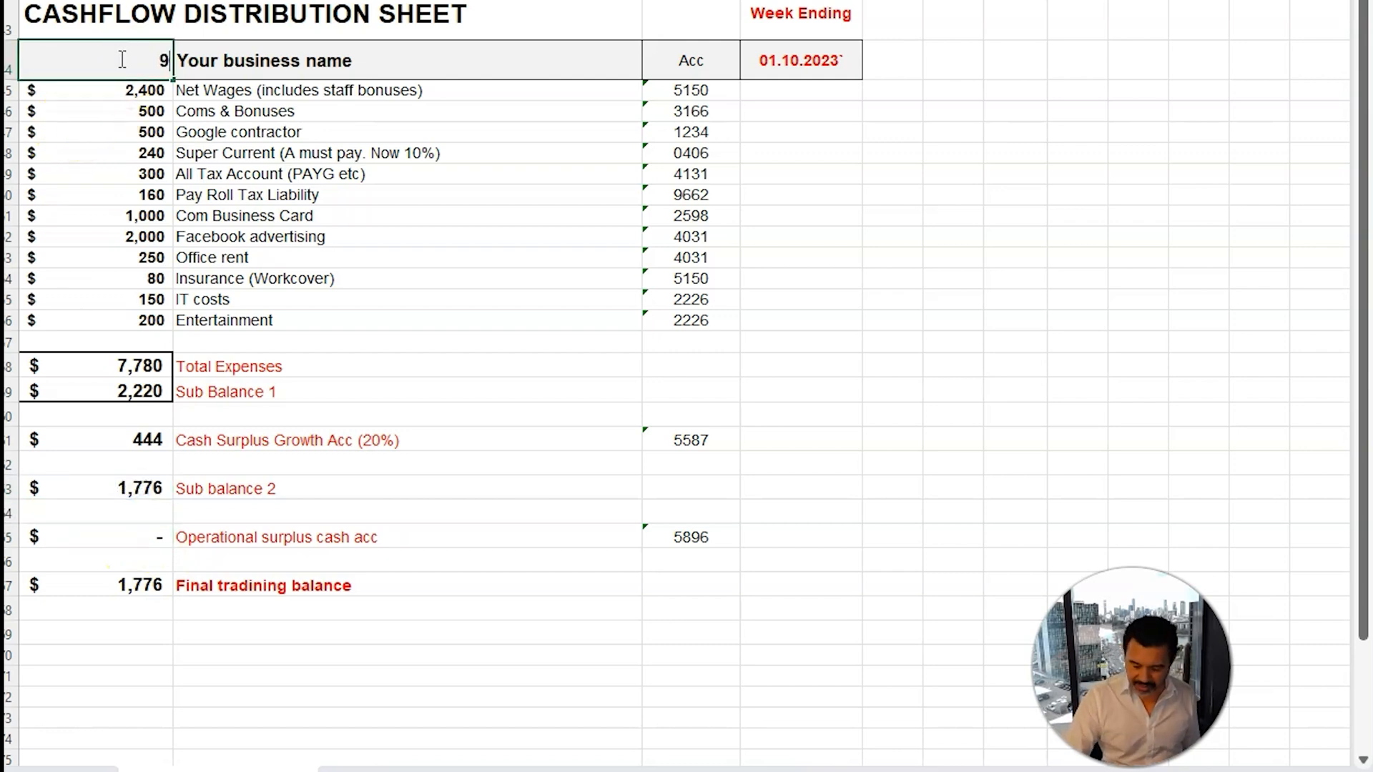
{"action": "key", "text": "ctrl+Return"}
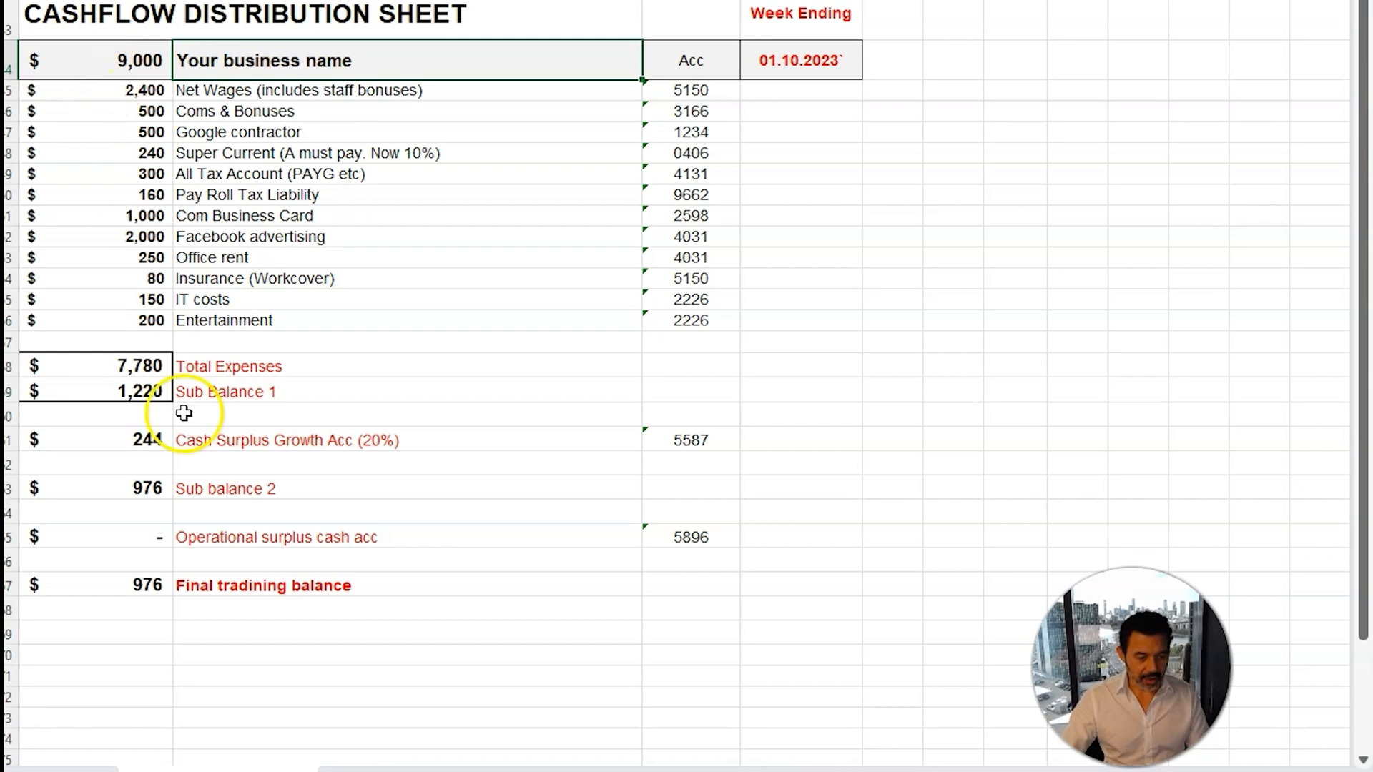
- Set the starting balance above the expense list to 10,000
{"action": "left_click", "coordinate": [139, 494]}
{"action": "left_click", "coordinate": [141, 536]}
{"action": "left_click", "coordinate": [325, 537]}
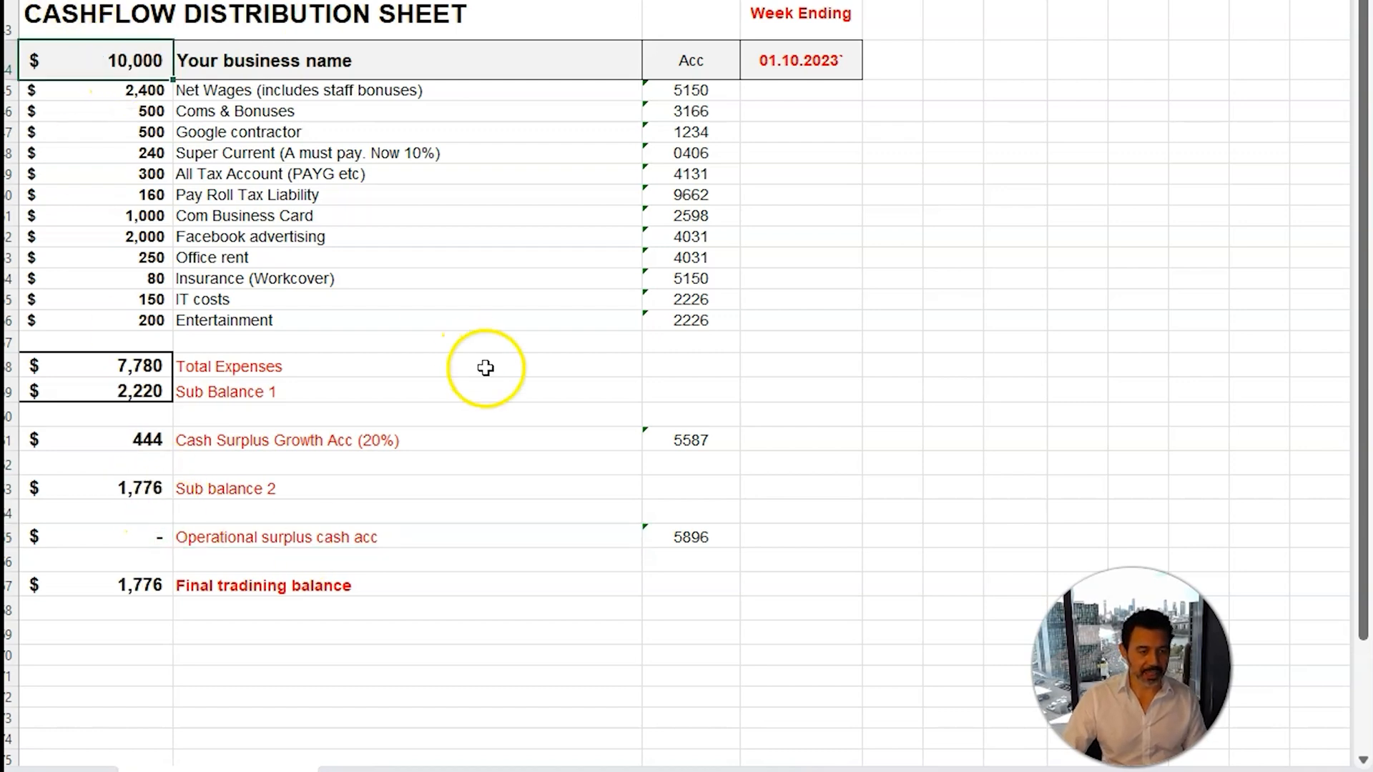
{"action": "left_click", "coordinate": [484, 368]}
{"action": "left_click", "coordinate": [145, 535]}
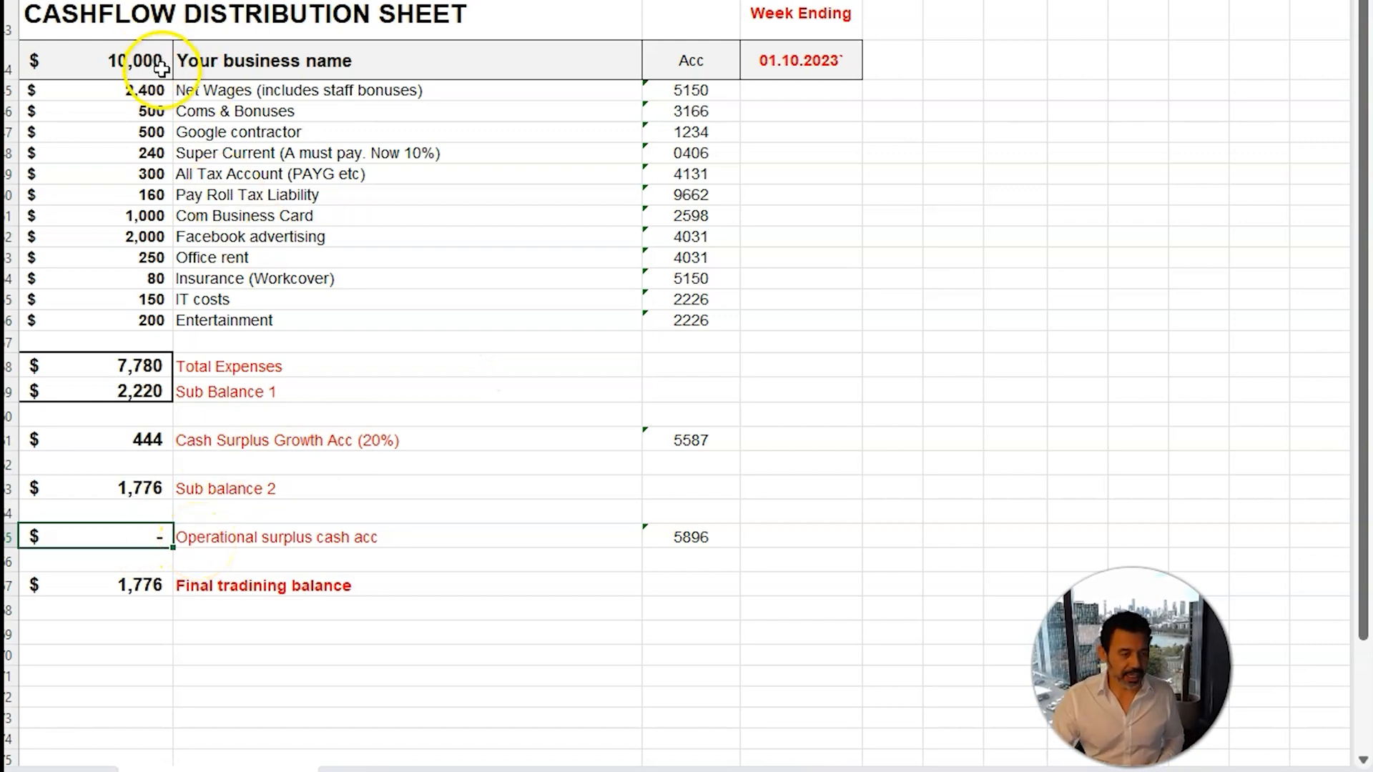
{"action": "left_click", "coordinate": [138, 59]}
{"action": "left_click", "coordinate": [111, 486]}
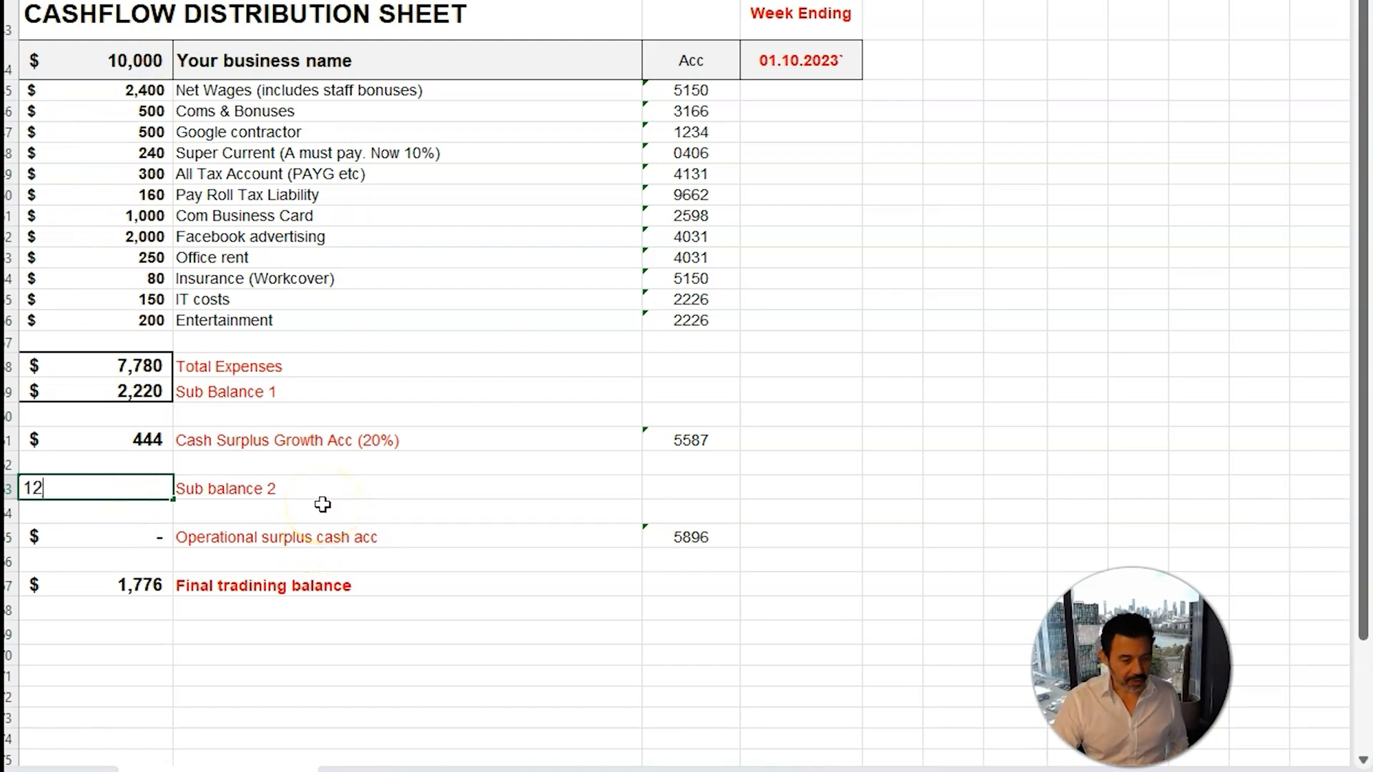
{"action": "key", "text": "Tab"}
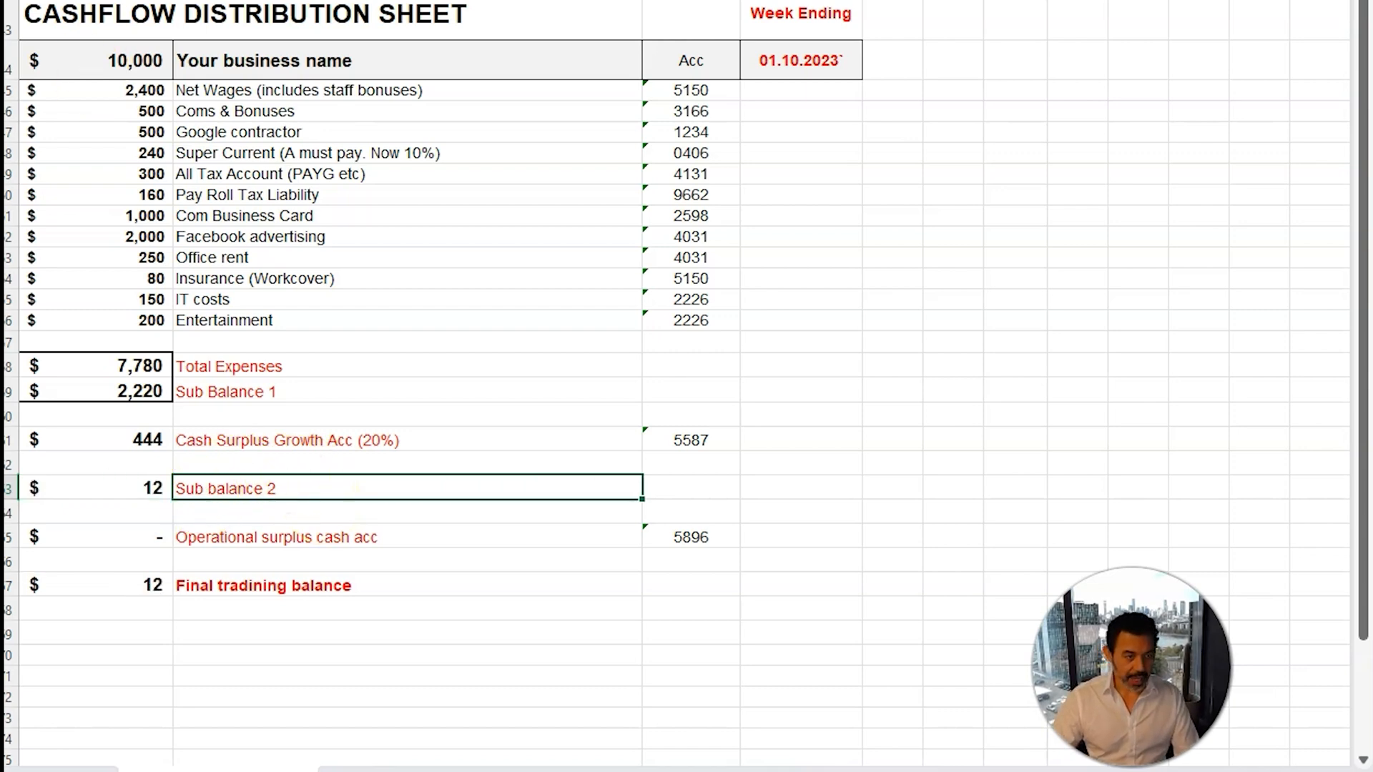
{"action": "key", "text": "ctrl+z"}
- Set the Operational surplus cash acc amount to 1,200
{"action": "left_click", "coordinate": [353, 278]}
{"action": "left_click", "coordinate": [131, 542]}
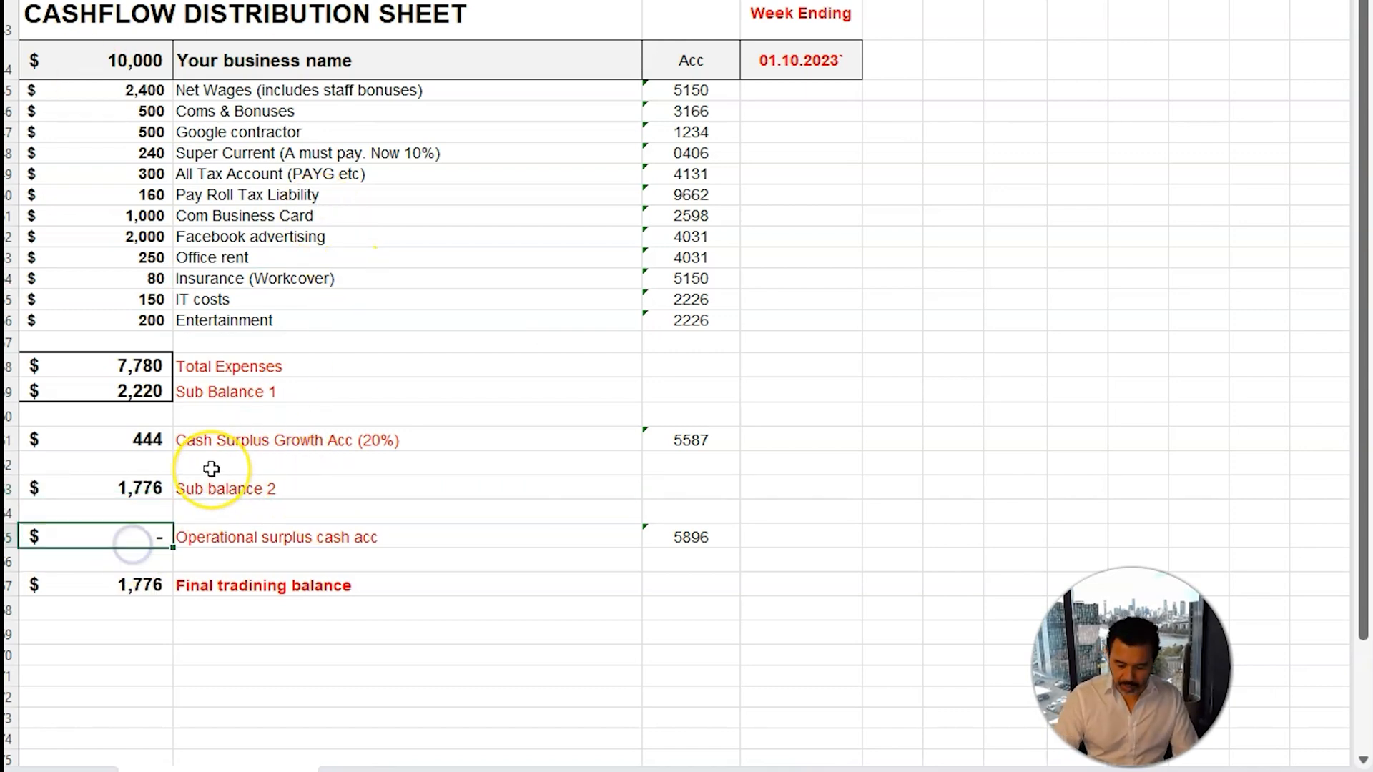
{"action": "key", "text": "Tab"}
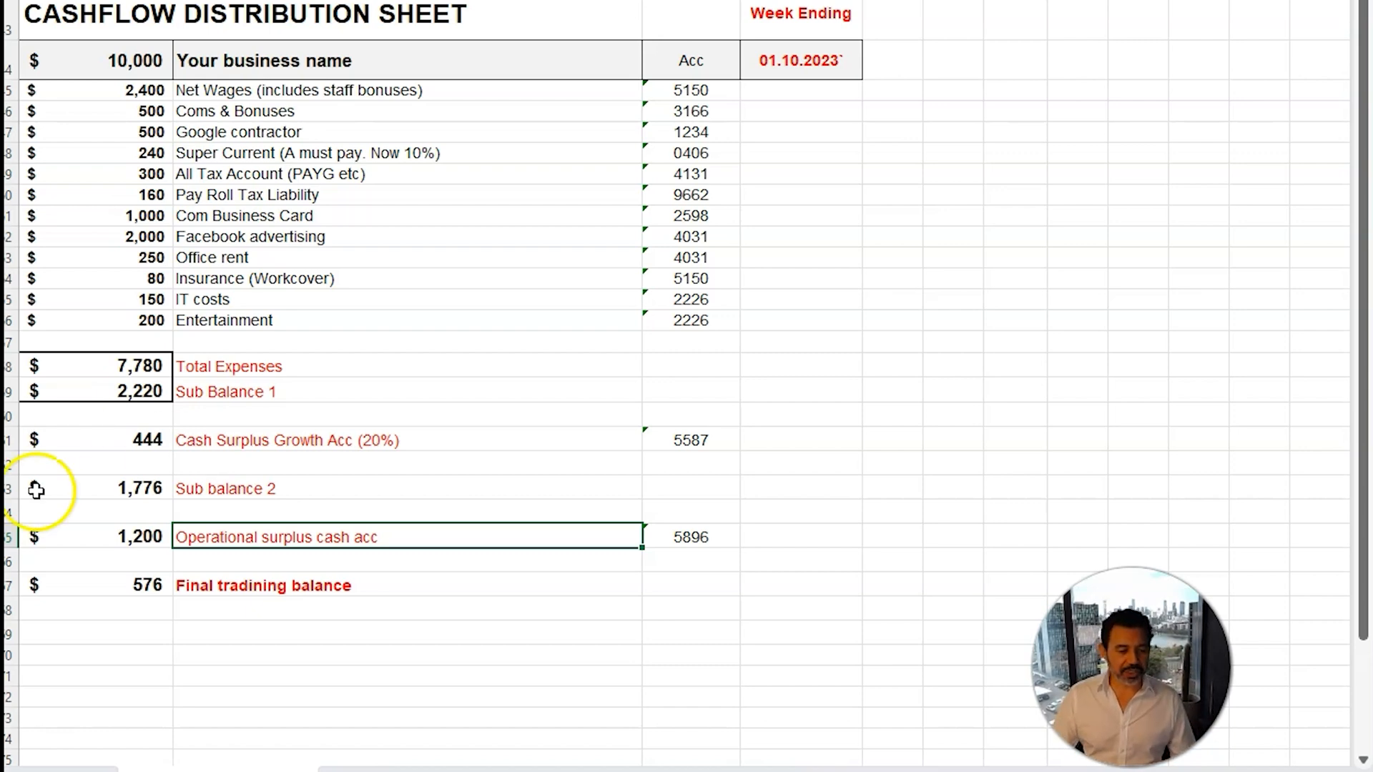
{"action": "left_click", "coordinate": [126, 592]}
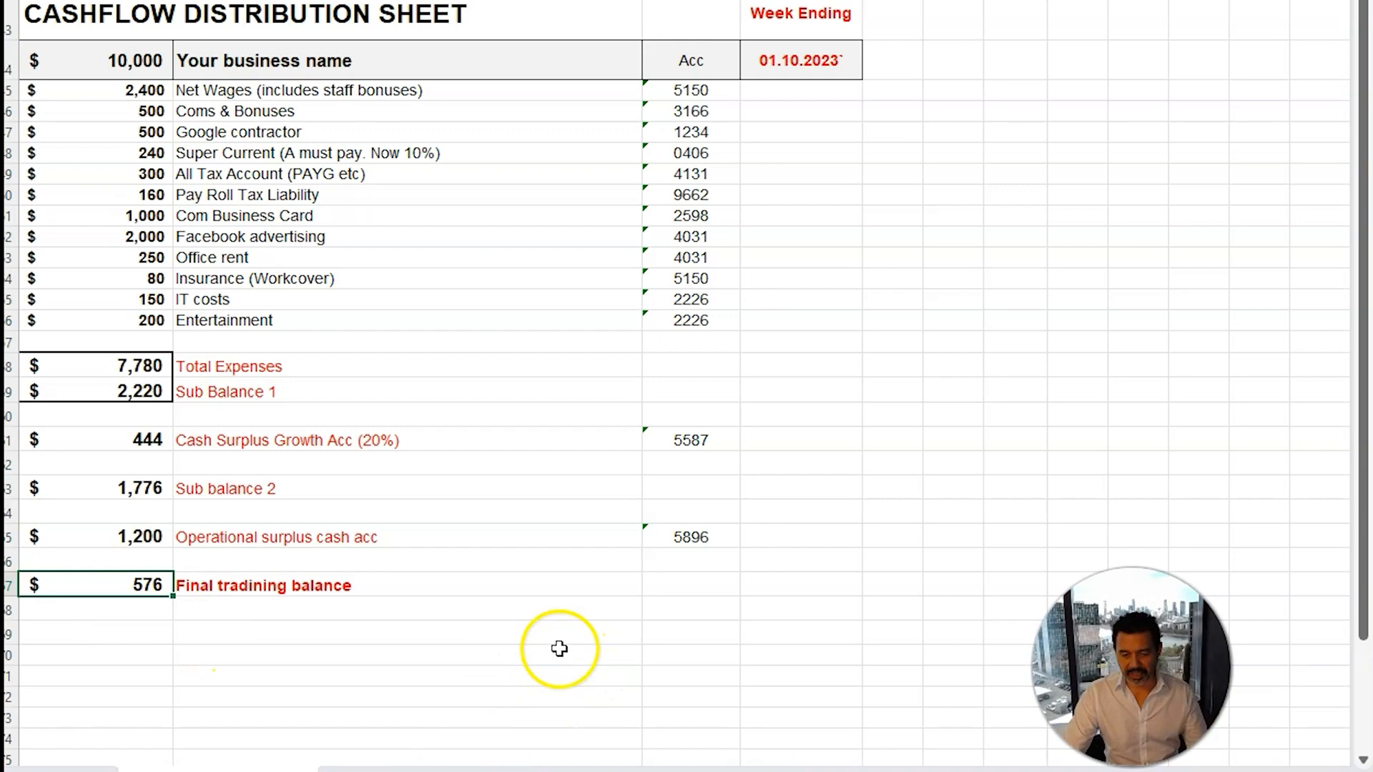
- Review the Sub Balance 1, 20% Cash Surplus Growth Acc and Sub balance 2 amounts in sequence
{"action": "left_click", "coordinate": [200, 93]}
{"action": "left_click", "coordinate": [746, 582]}
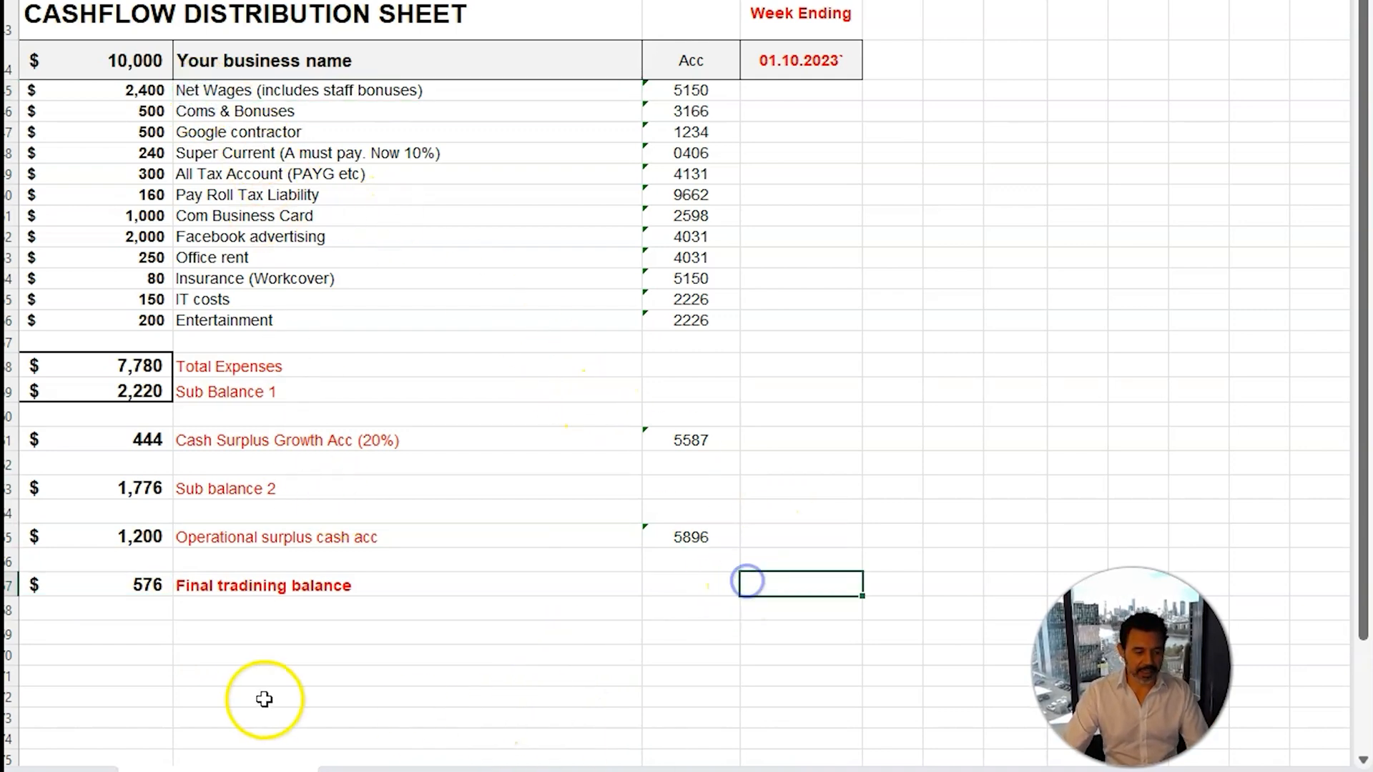
{"action": "left_click", "coordinate": [261, 693]}
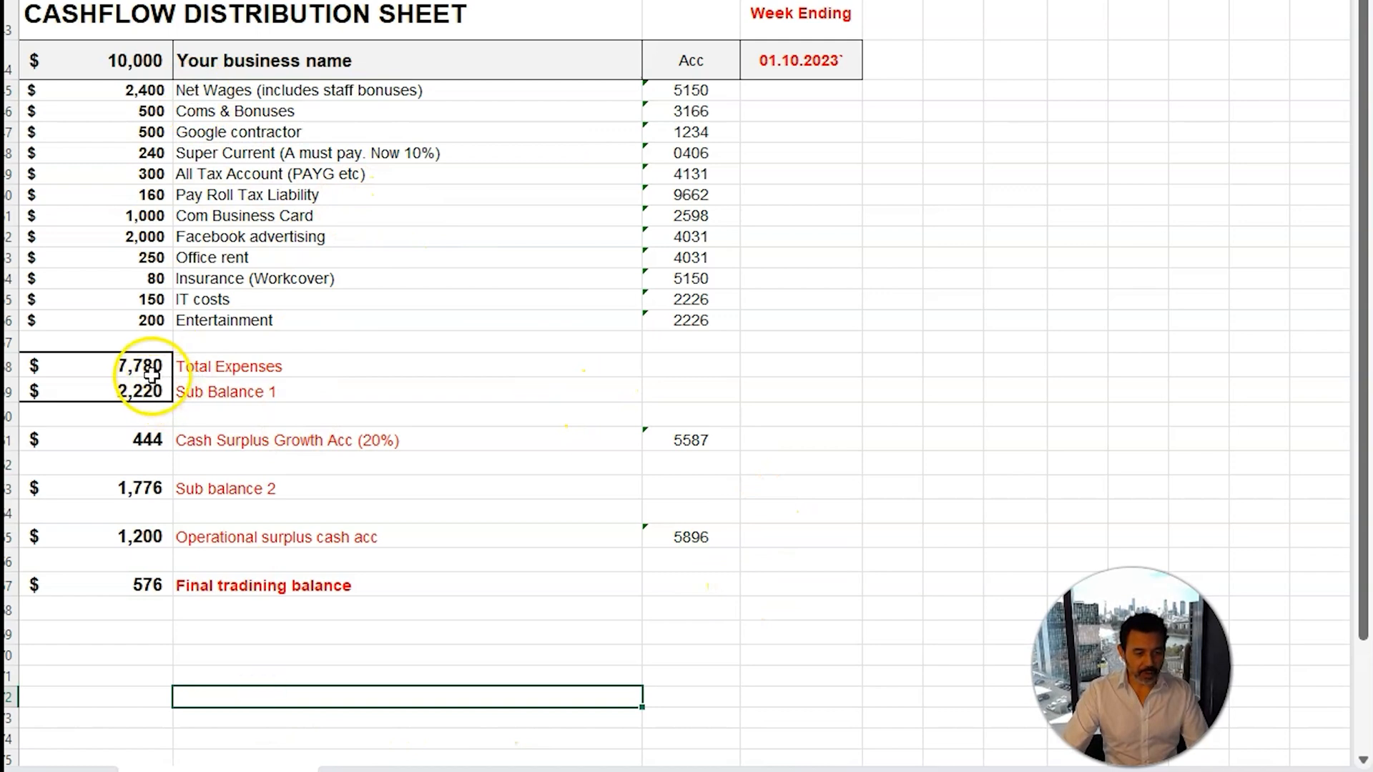
{"action": "left_click", "coordinate": [139, 393]}
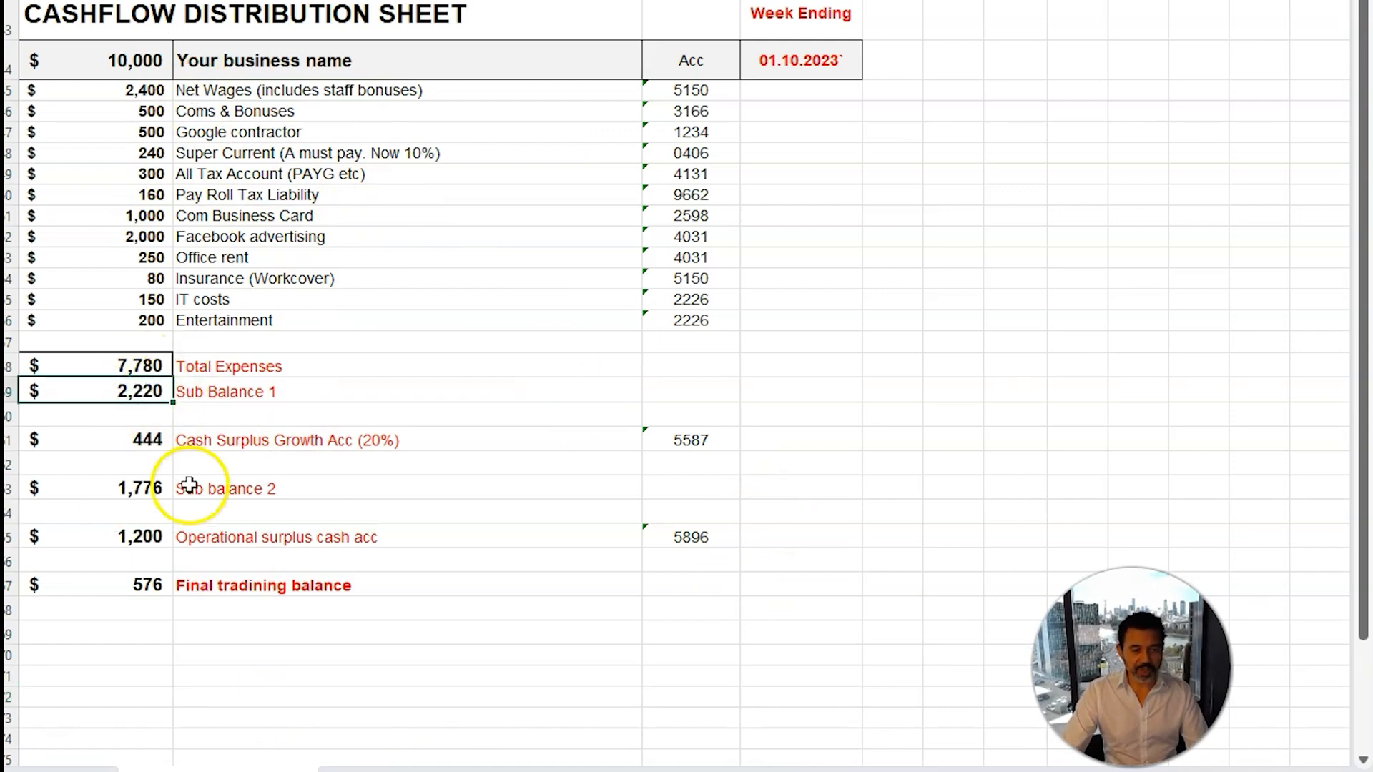
{"action": "left_click", "coordinate": [145, 437]}
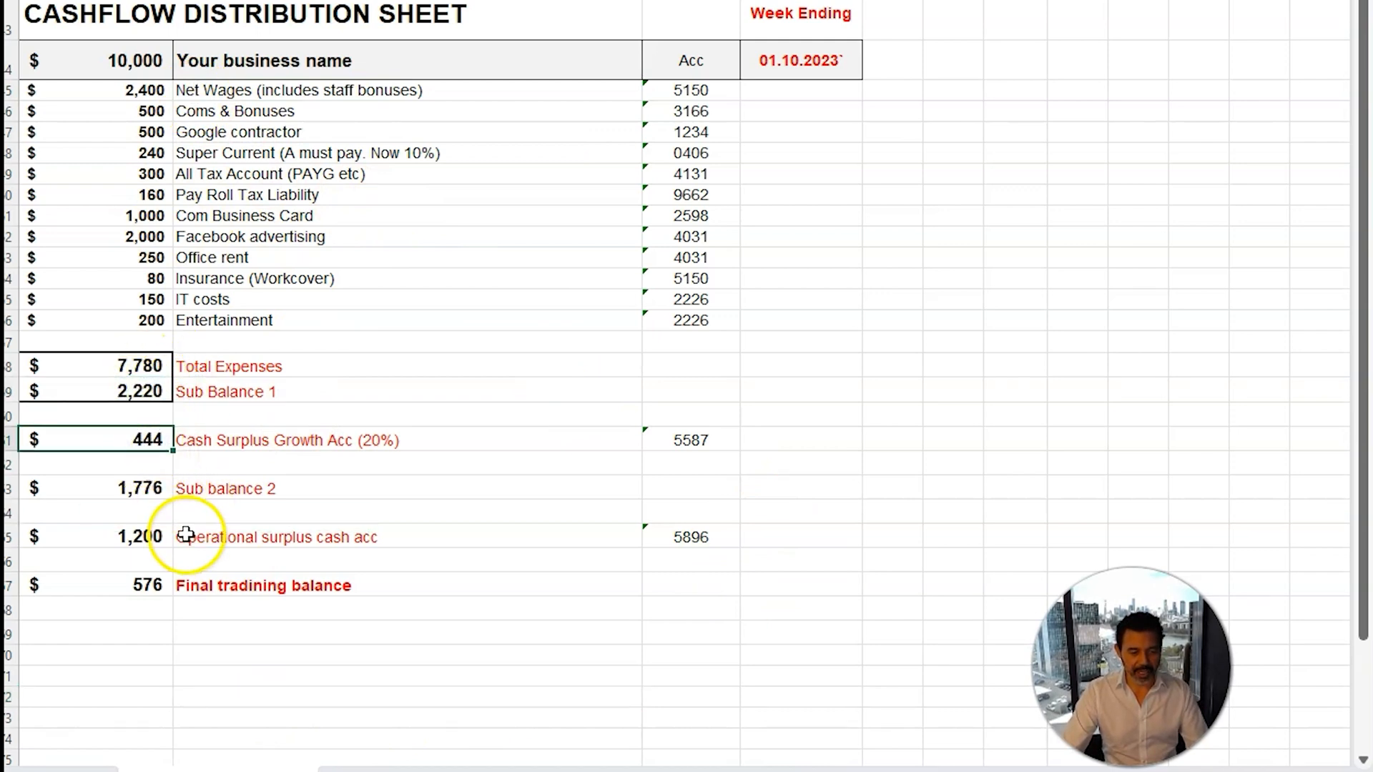
{"action": "left_click", "coordinate": [140, 488]}
- Examine the Operational surplus cash acc amount with its assigned account, and the final trading balance below it
{"action": "left_click", "coordinate": [138, 535]}
{"action": "left_click", "coordinate": [221, 533]}
{"action": "left_click", "coordinate": [141, 535]}
{"action": "left_click", "coordinate": [704, 537]}
{"action": "left_click_drag", "start_coordinate": [208, 538], "coordinate": [714, 537]}
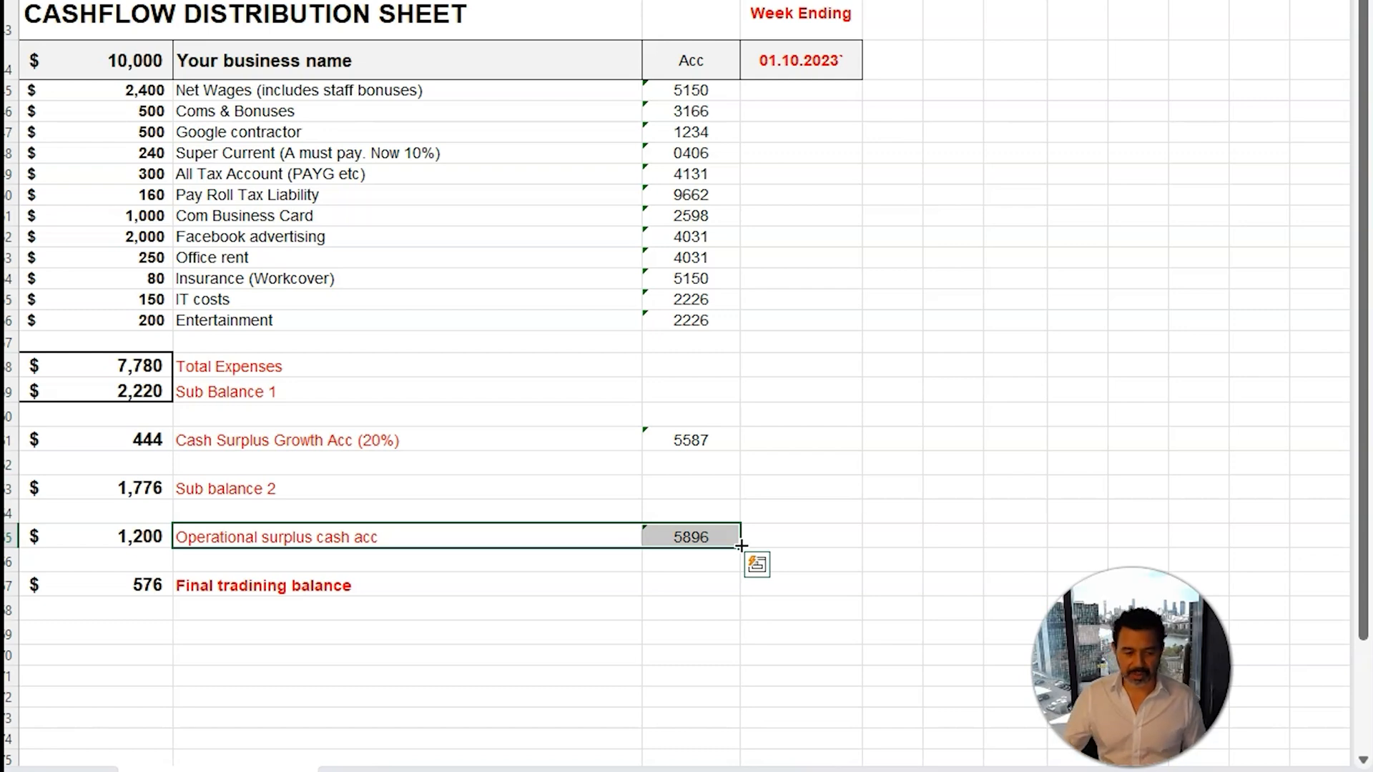
{"action": "left_click", "coordinate": [930, 368]}
{"action": "left_click", "coordinate": [285, 589]}
{"action": "left_click", "coordinate": [138, 590]}
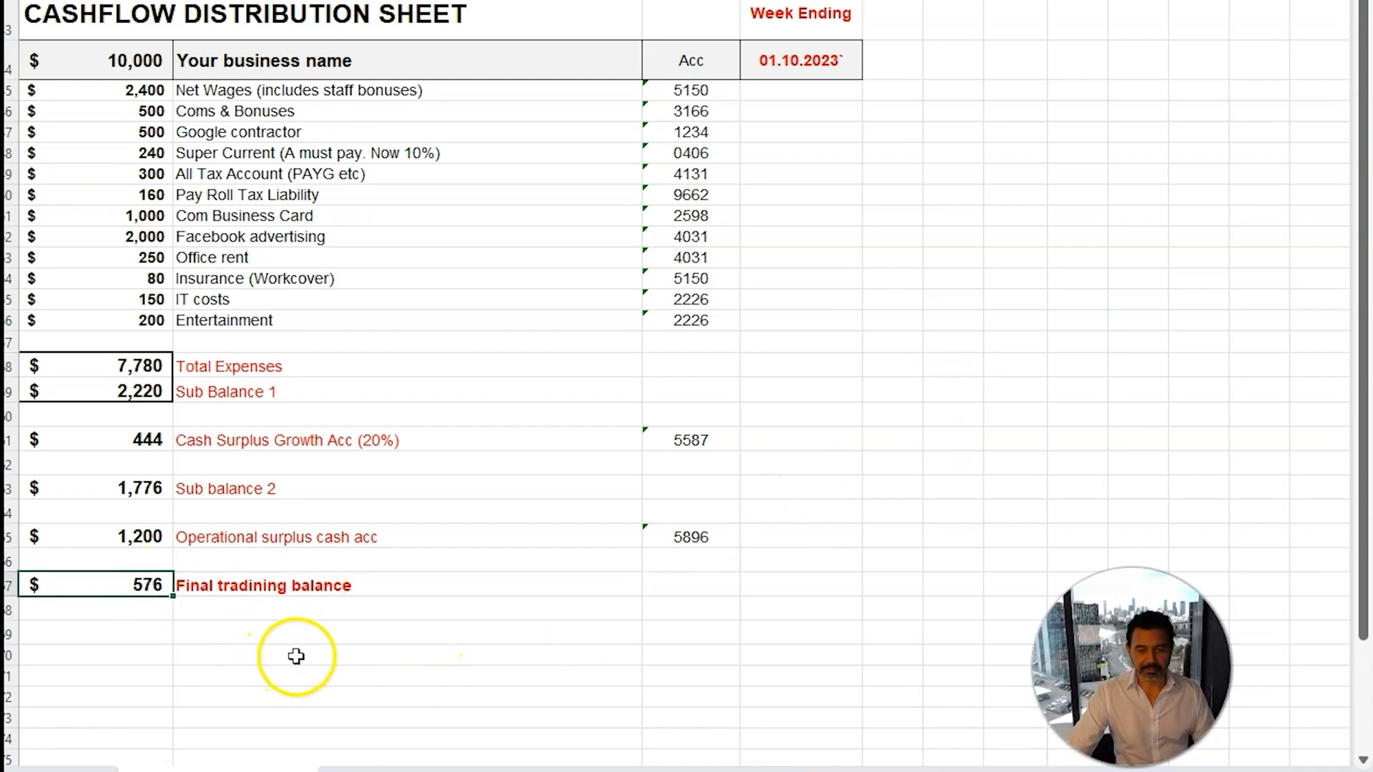
- Mark Net Wages, Coms & Bonuses and Google contractor as "Paid" for the week ending 01.10.2023
{"action": "left_click", "coordinate": [826, 95]}
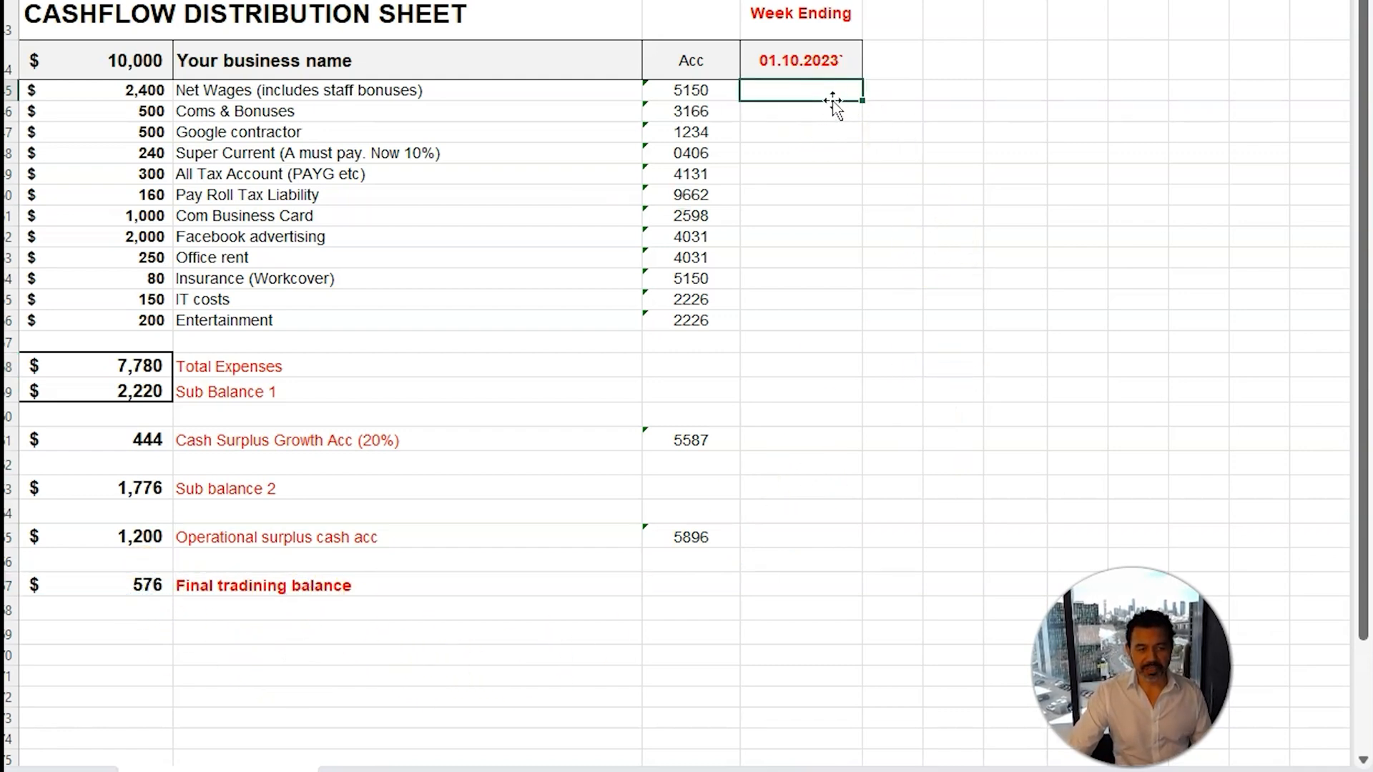
{"action": "type", "text": "Pa"}
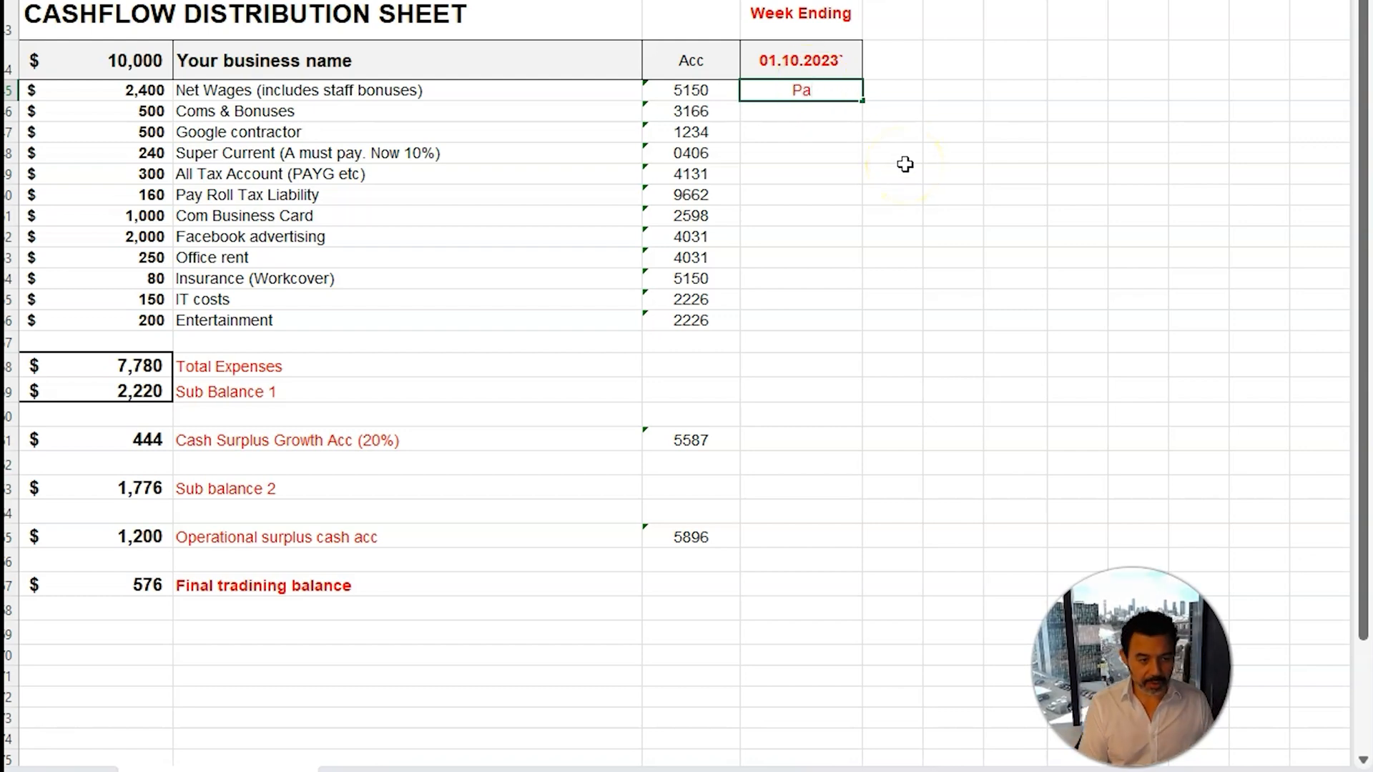
{"action": "type", "text": "id"}
{"action": "key", "text": "Return"}
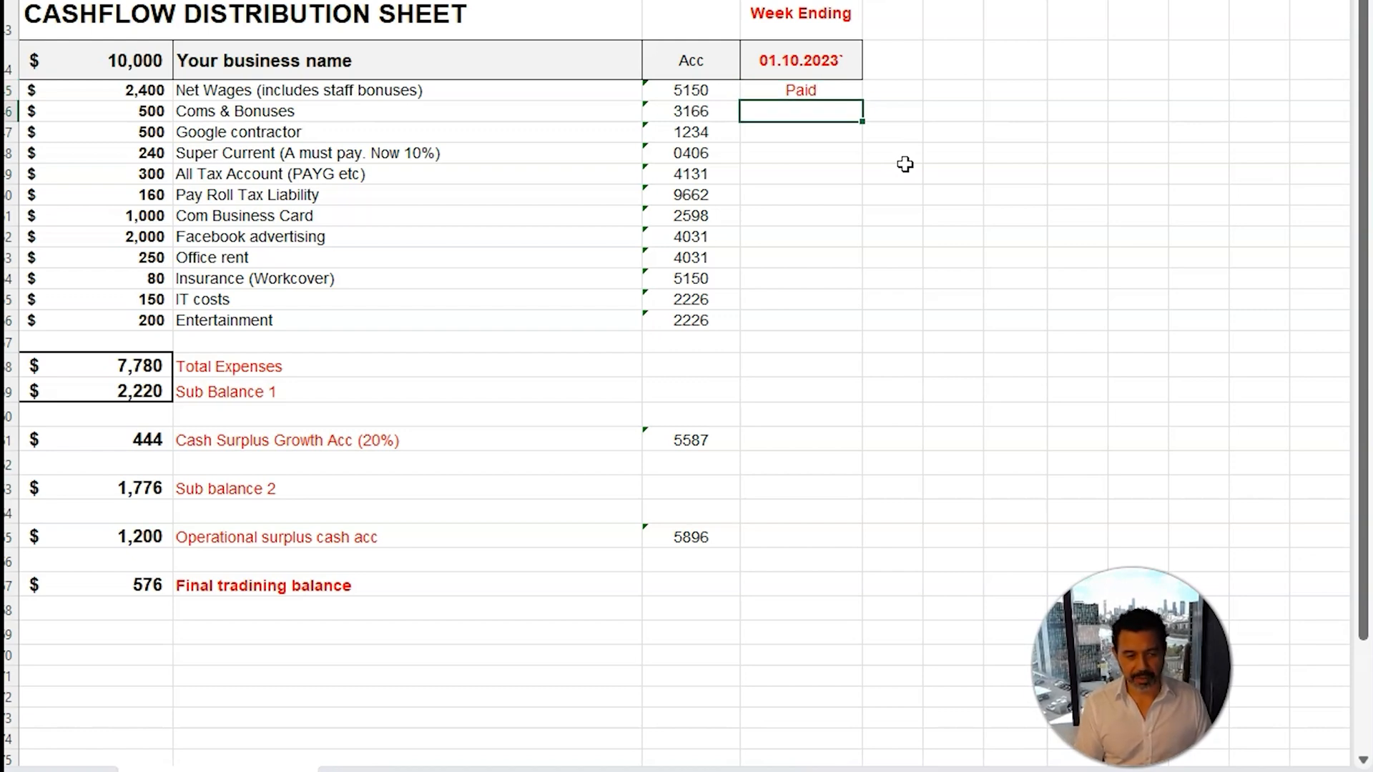
{"action": "type", "text": "Paid"}
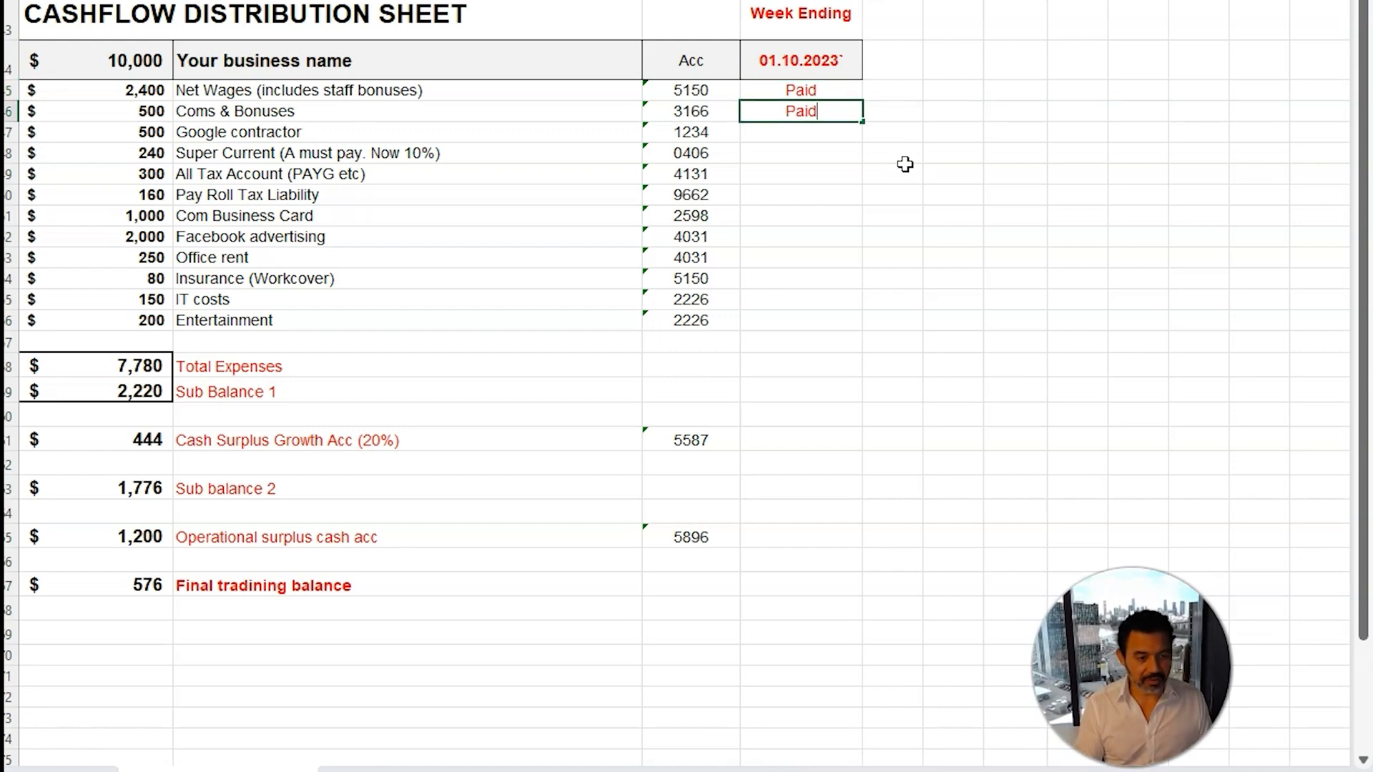
{"action": "key", "text": "Return"}
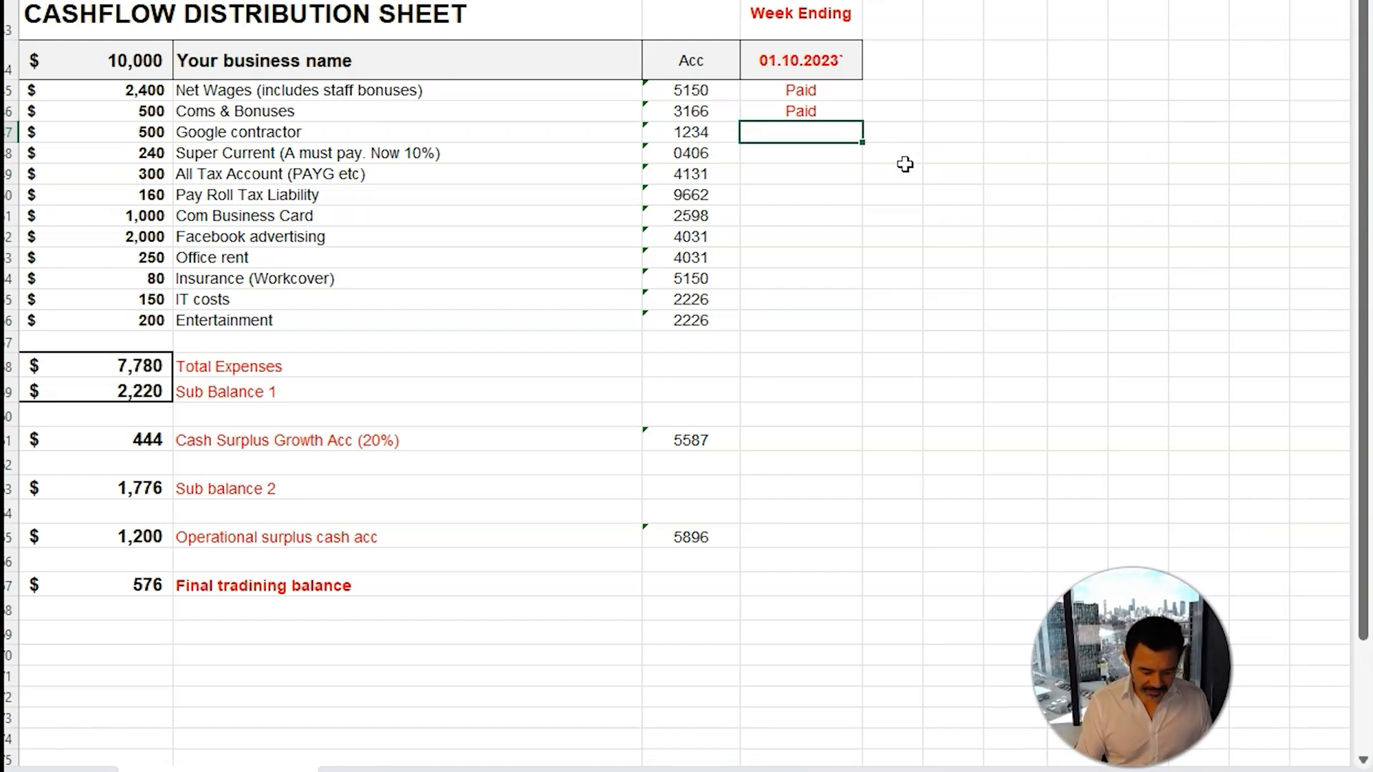
{"action": "type", "text": "Paid"}
{"action": "key", "text": "Return"}
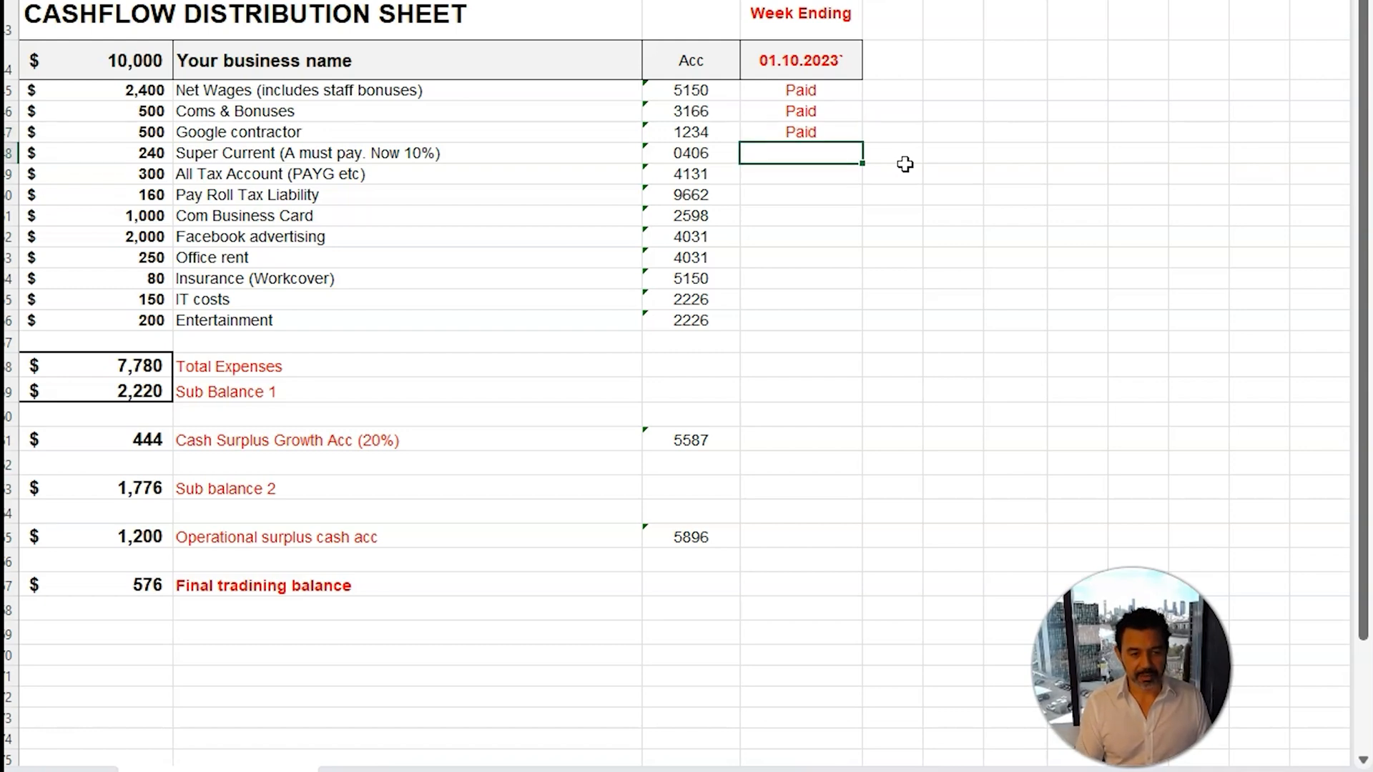
- Copy the Google contractor's "Paid" entry to the remaining expenses from Super Current through Entertainment
{"action": "right_click", "coordinate": [815, 133]}
{"action": "left_click", "coordinate": [821, 165]}
{"action": "left_click_drag", "start_coordinate": [823, 153], "coordinate": [821, 319]}
{"action": "right_click", "coordinate": [821, 320]}
{"action": "left_click", "coordinate": [835, 264]}
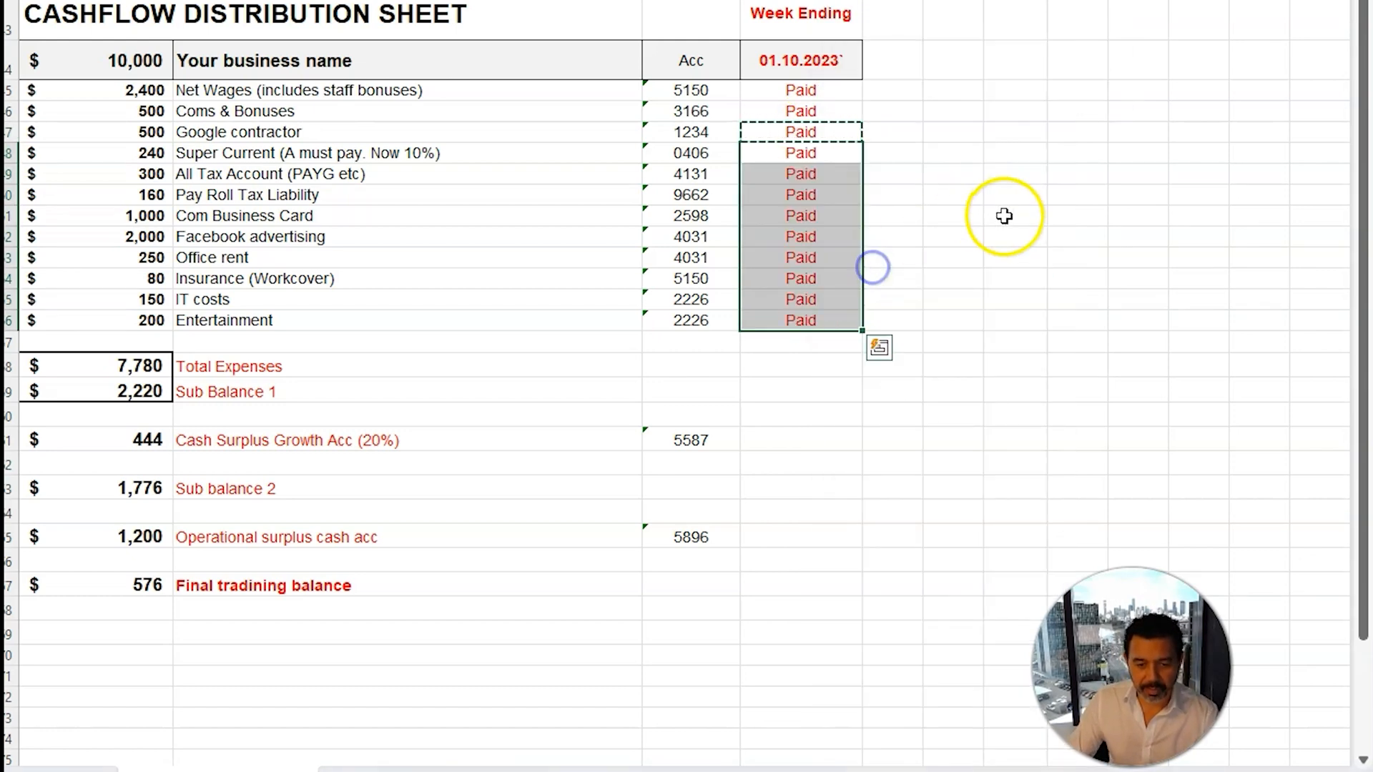
- Paste the "Paid" entry for the Cash Surplus Growth Acc and Operational surplus cash acc rows
{"action": "scroll", "coordinate": [873, 284], "scroll_direction": "down", "scroll_amount": 3}
{"action": "right_click", "coordinate": [837, 246]}
{"action": "left_click", "coordinate": [889, 267]}
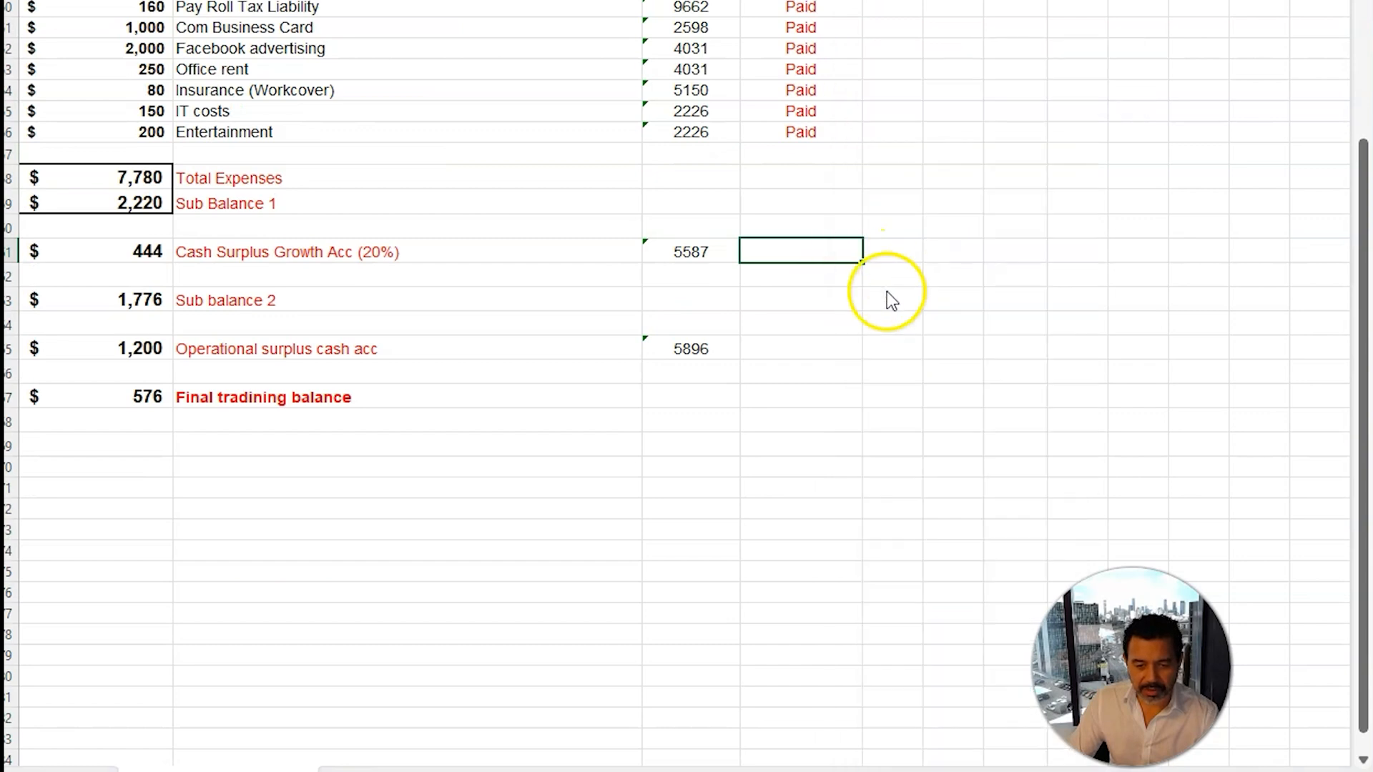
{"action": "right_click", "coordinate": [828, 346]}
{"action": "left_click", "coordinate": [886, 270]}
{"action": "left_click", "coordinate": [982, 216]}
{"action": "left_click", "coordinate": [772, 497]}
{"action": "left_click", "coordinate": [149, 396]}
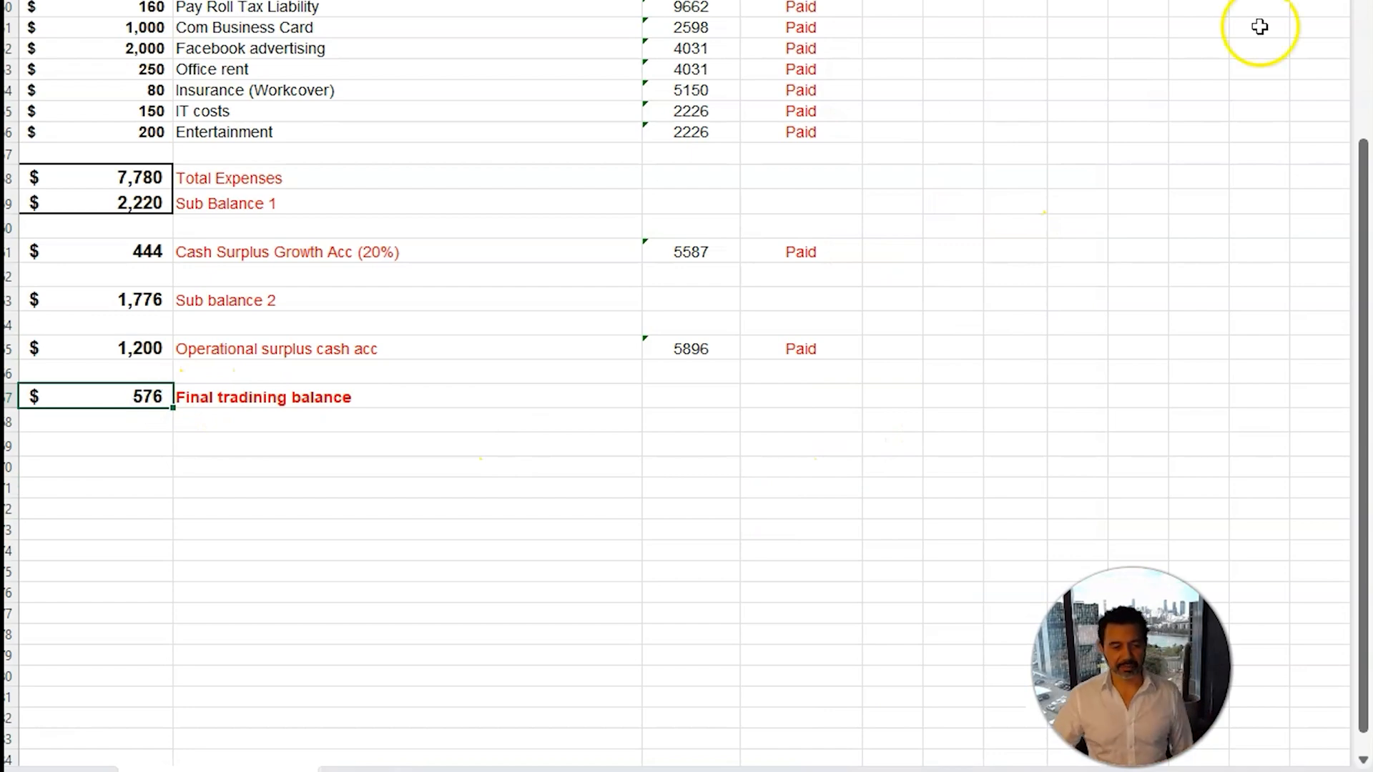
- Review the starting balance and the week's Paid column from Net Wages down to the final balance row
{"action": "scroll", "coordinate": [1070, 448], "scroll_direction": "up", "scroll_amount": 3}
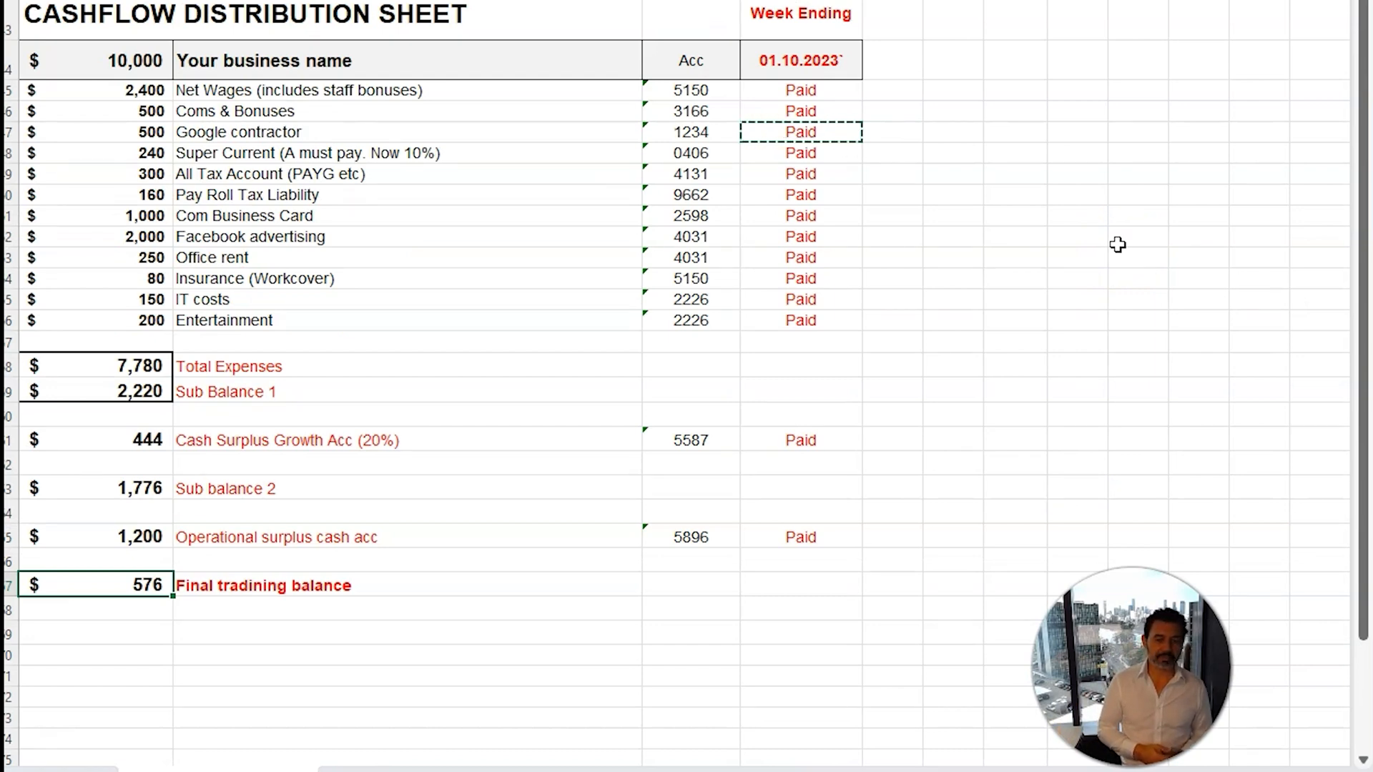
{"action": "left_click", "coordinate": [133, 57]}
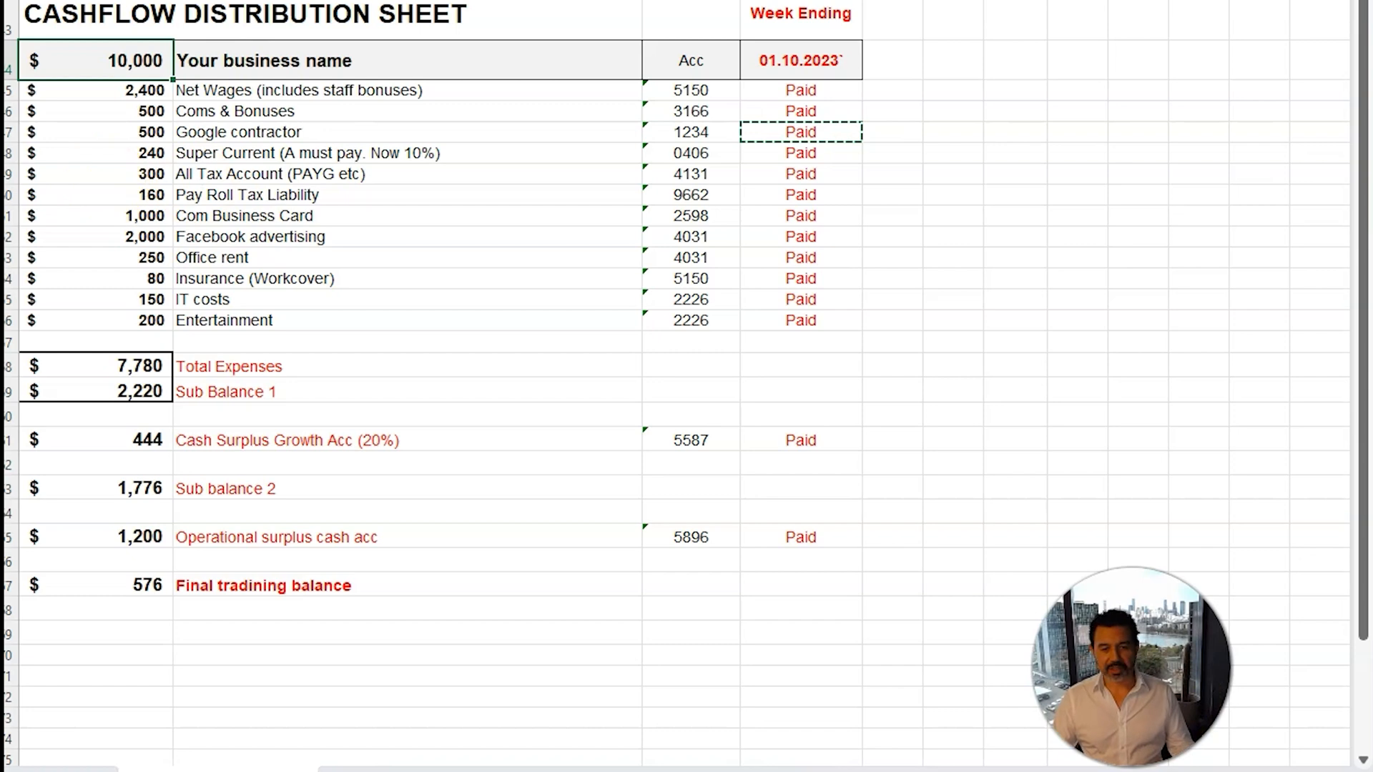
{"action": "left_click", "coordinate": [996, 297]}
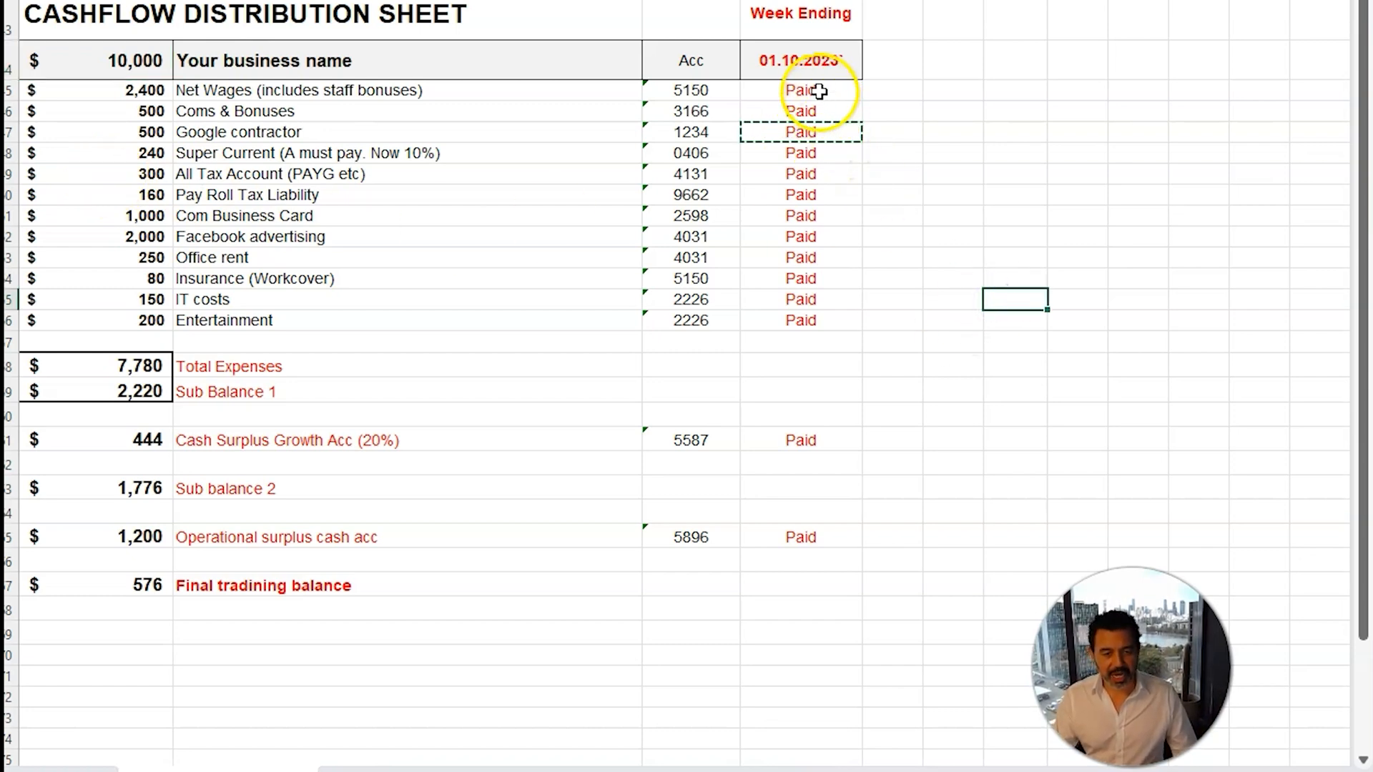
{"action": "left_click_drag", "start_coordinate": [818, 92], "coordinate": [814, 581]}
{"action": "left_click", "coordinate": [605, 560]}
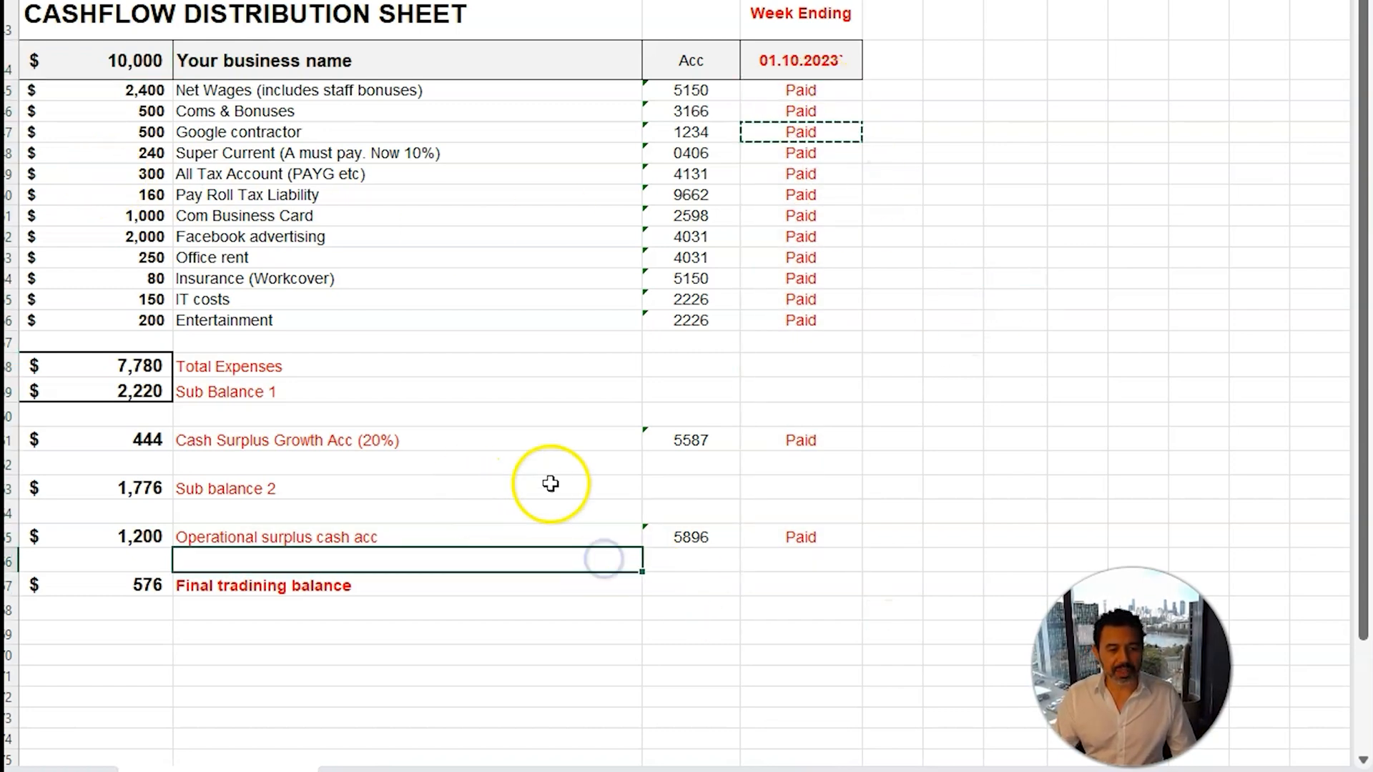
{"action": "left_click", "coordinate": [1015, 259]}
- Examine the expense amounts and names, then the Cash Surplus Growth Acc and Operational surplus cash acc entries
{"action": "left_click_drag", "start_coordinate": [150, 91], "coordinate": [156, 321]}
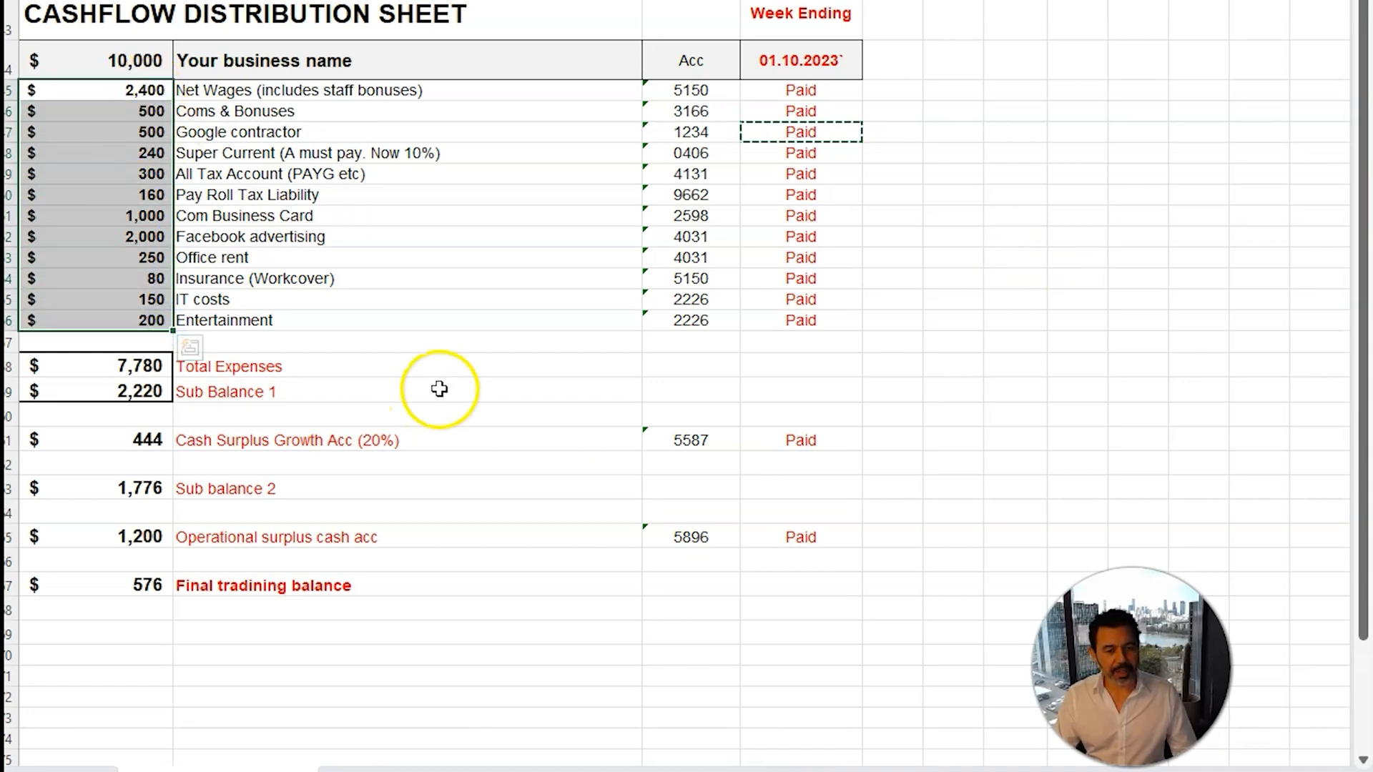
{"action": "left_click_drag", "start_coordinate": [243, 93], "coordinate": [276, 319]}
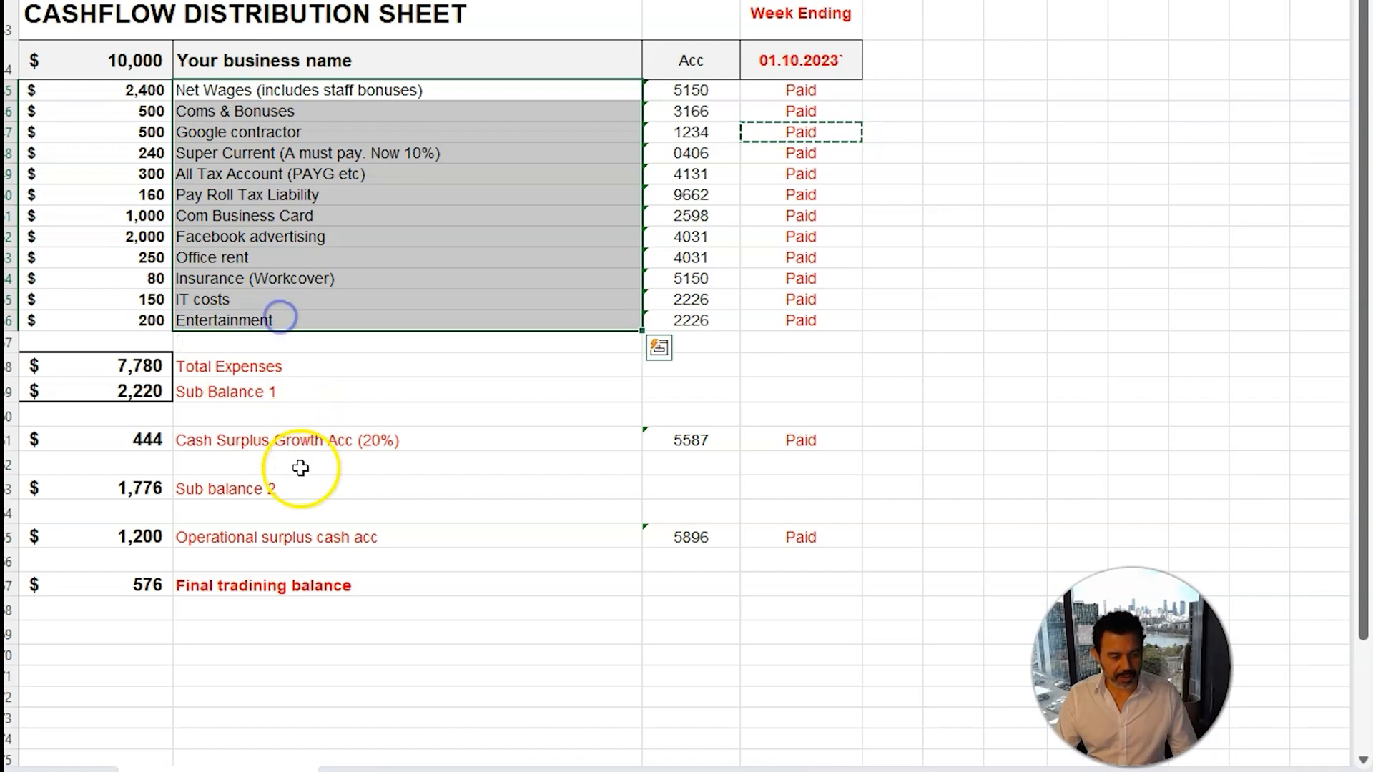
{"action": "left_click", "coordinate": [149, 440]}
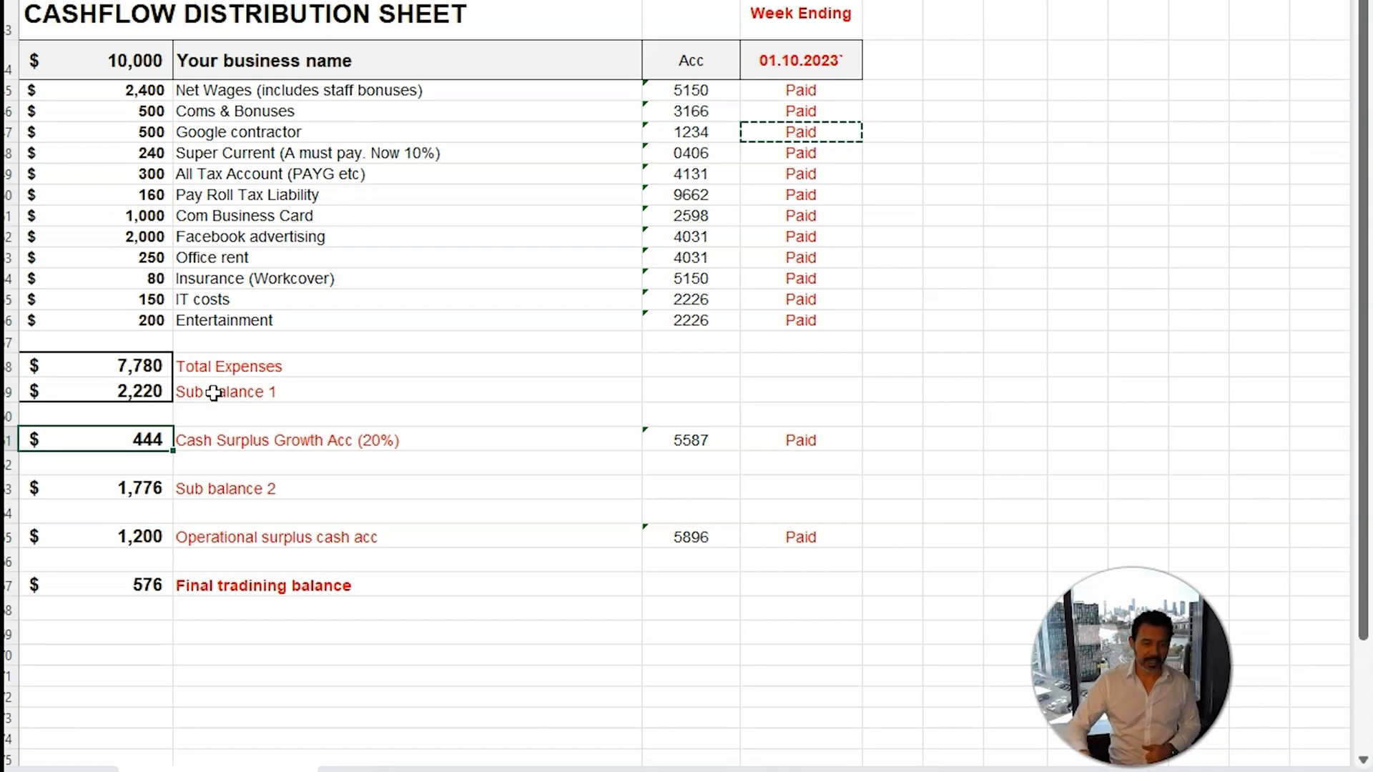
{"action": "left_click", "coordinate": [284, 546]}
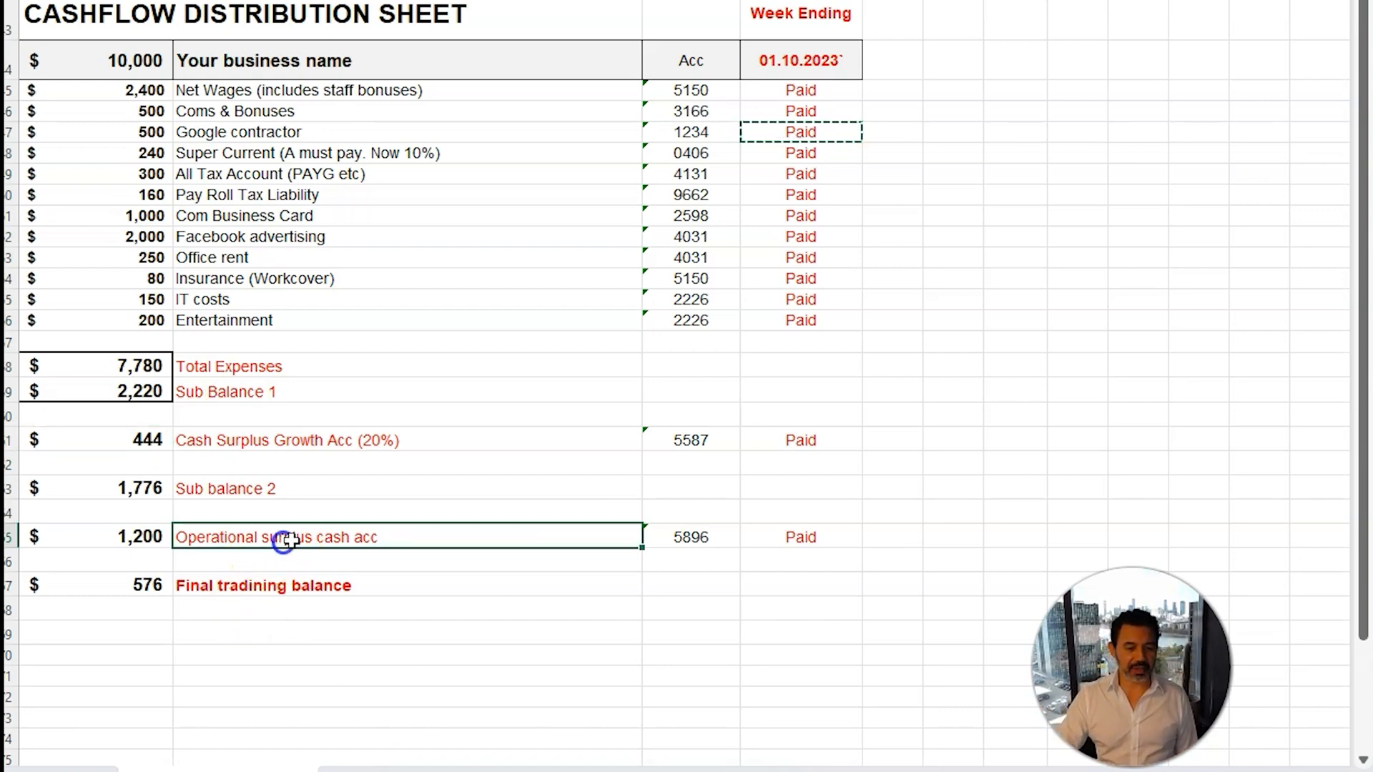
{"action": "left_click", "coordinate": [779, 539]}
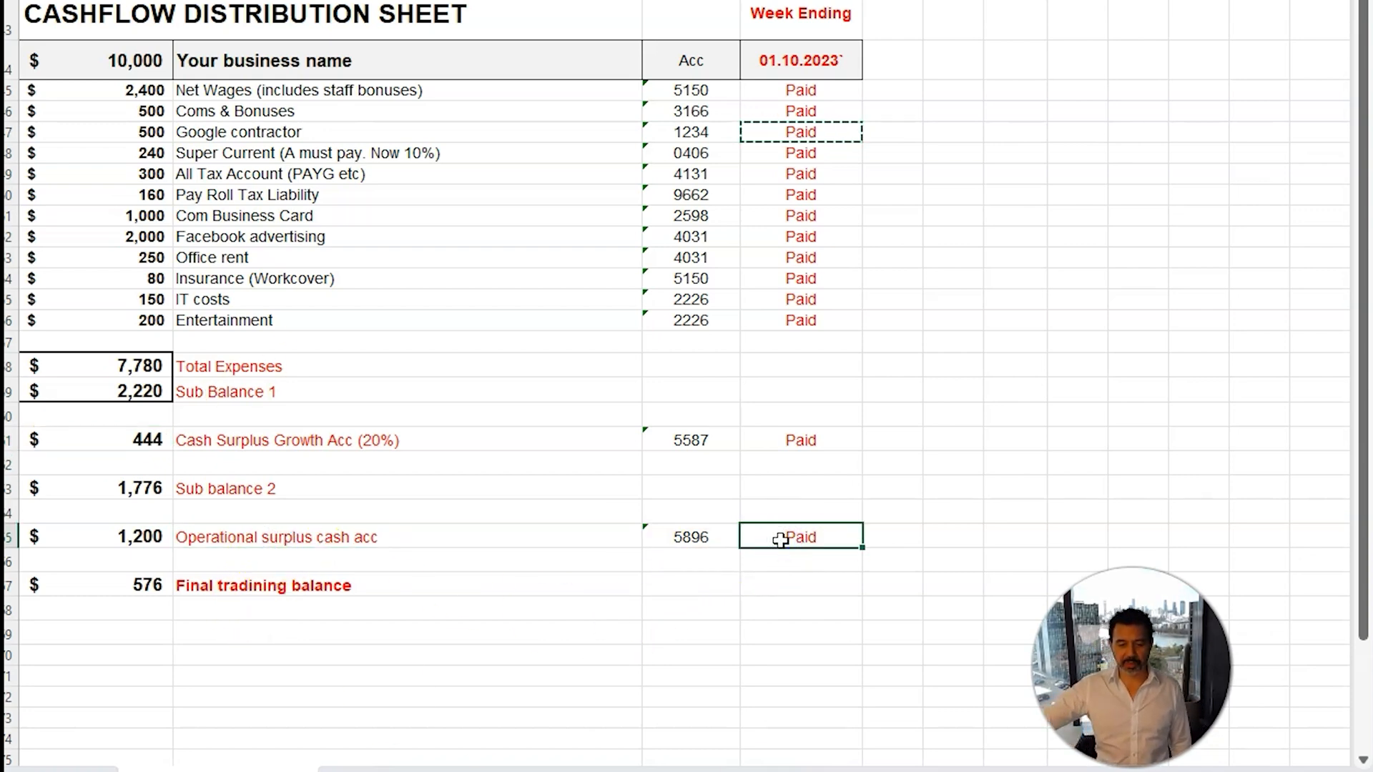